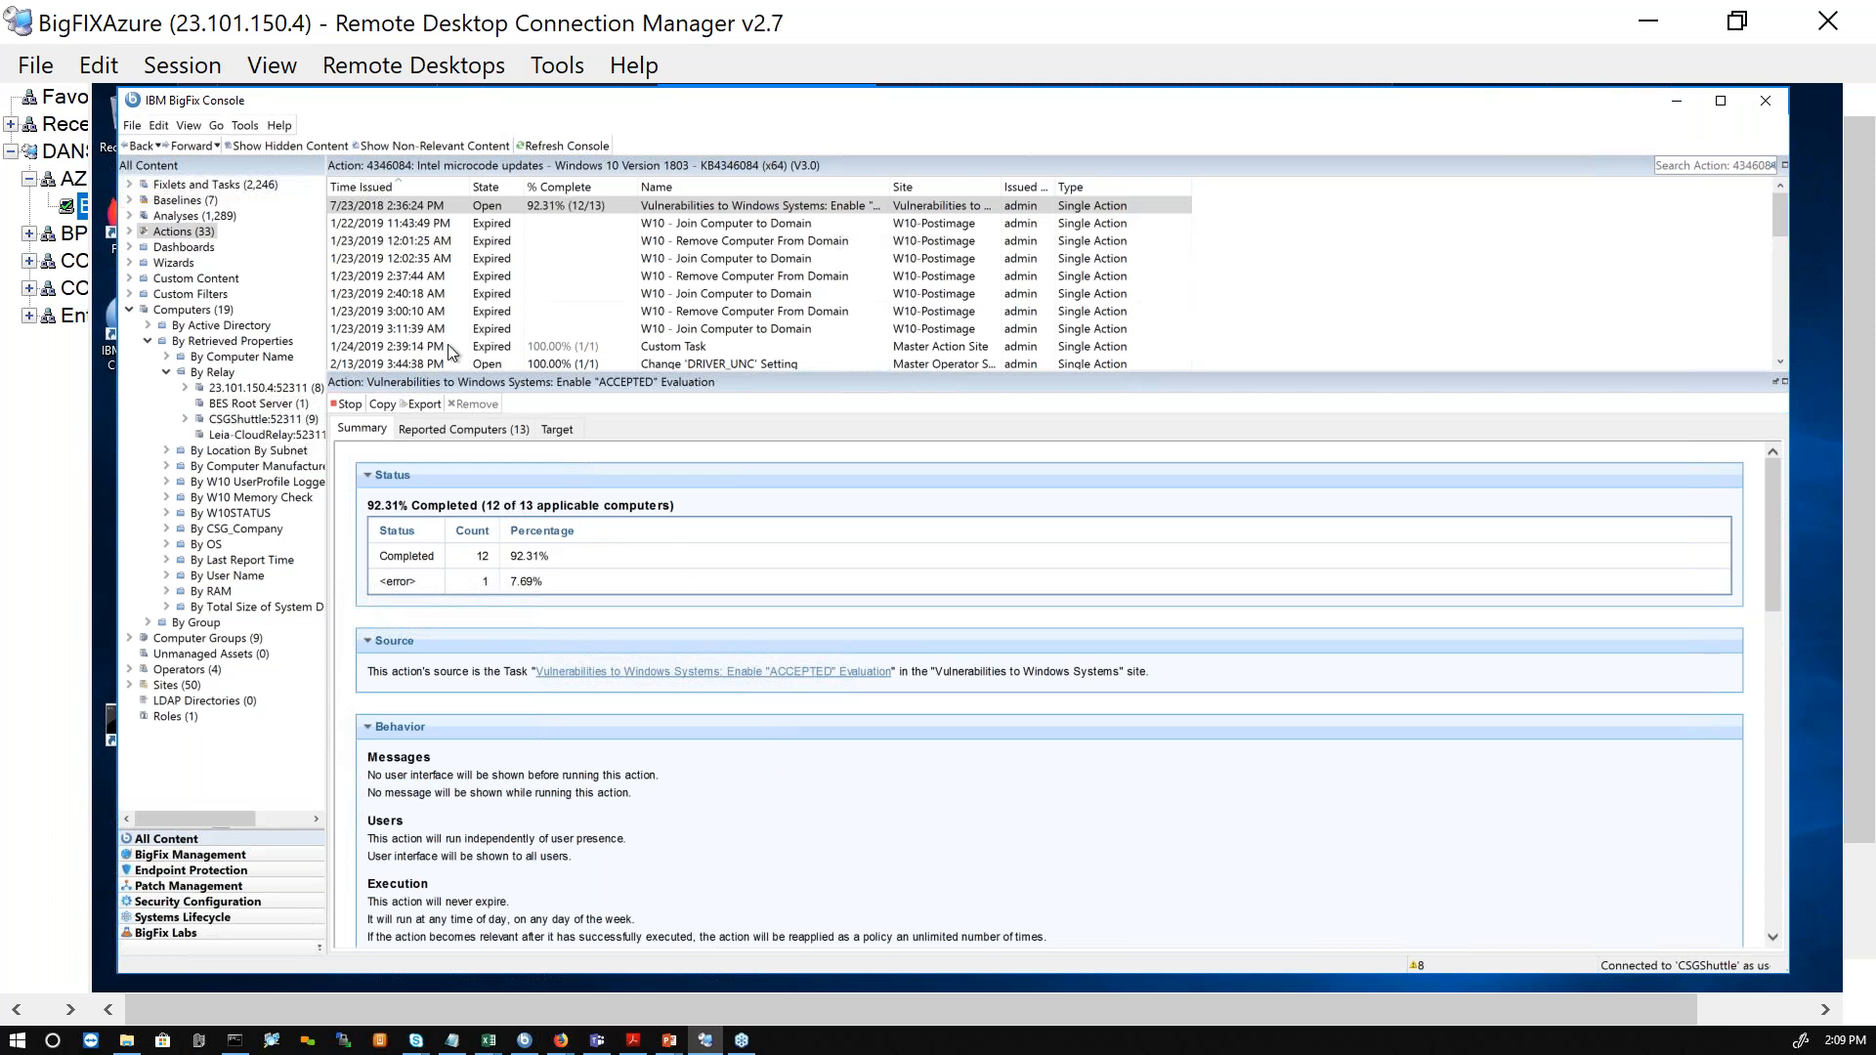
Step: Review the computers grouped under each relay in the retrieved properties, and collapse the Computers branch
click(192, 310)
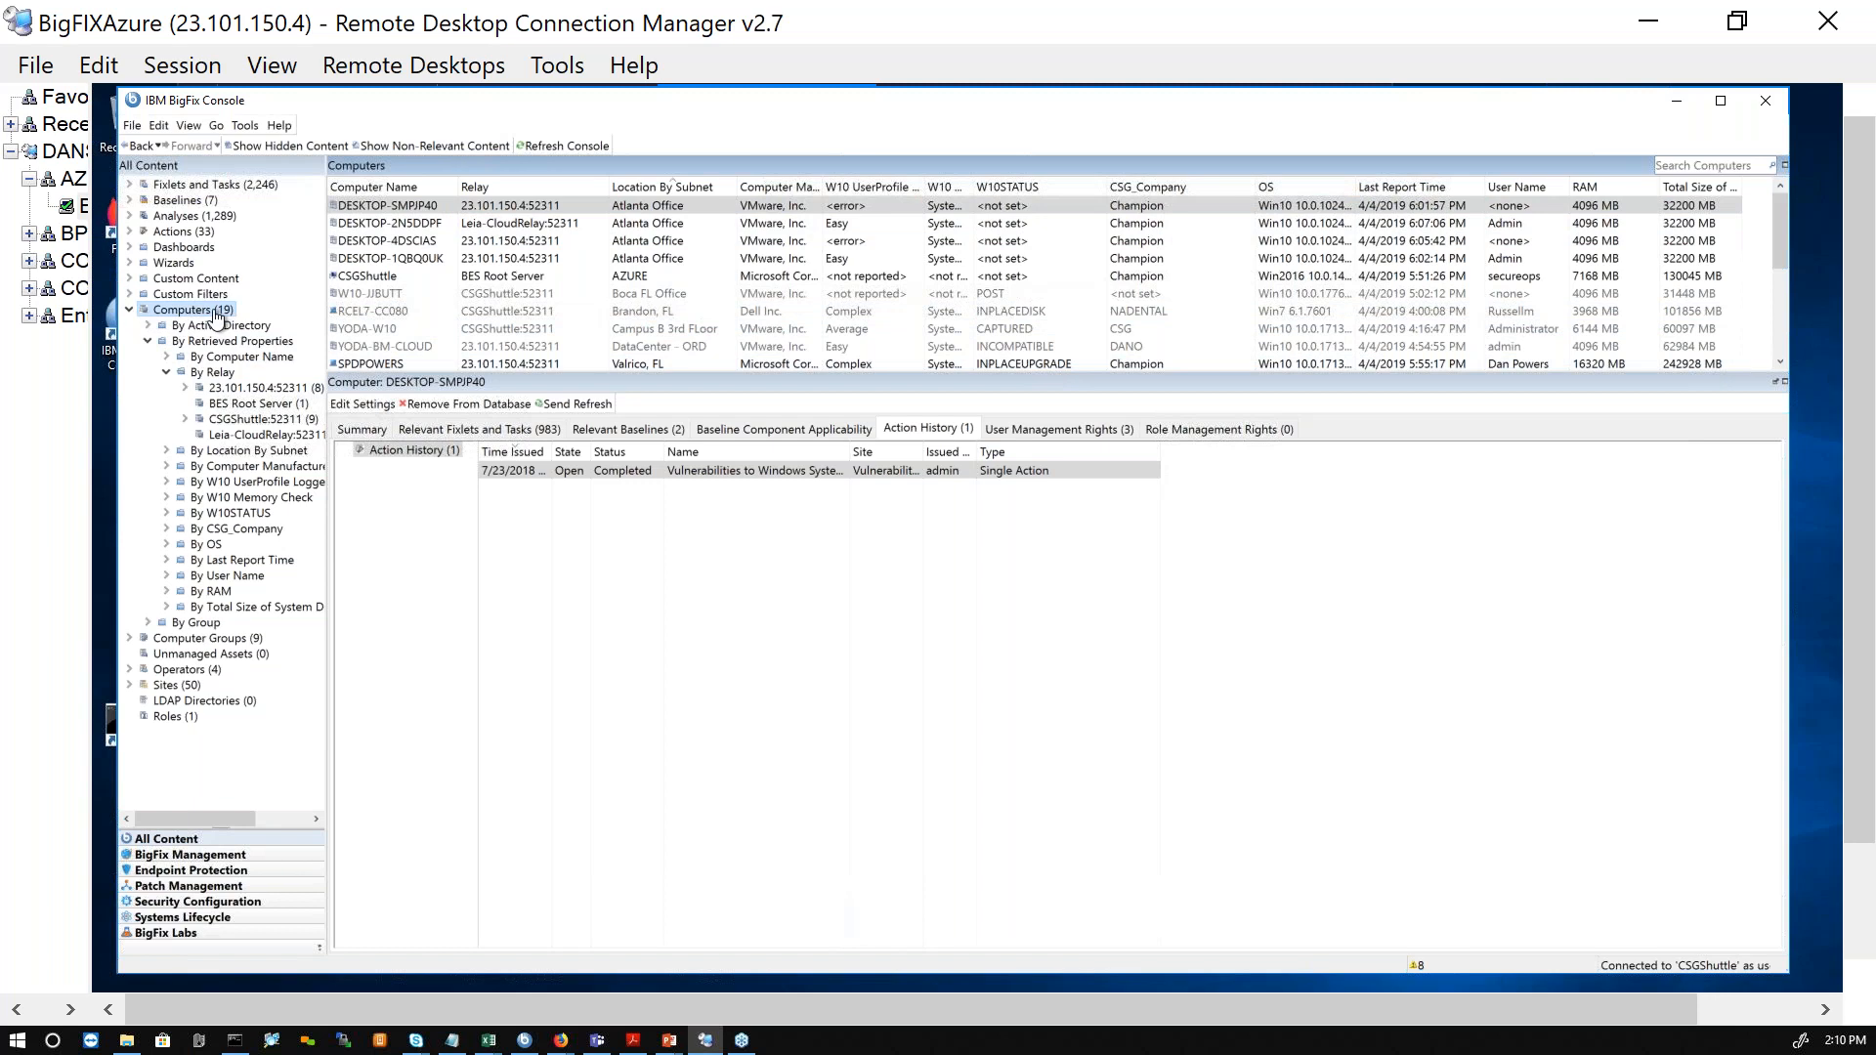
click(148, 341)
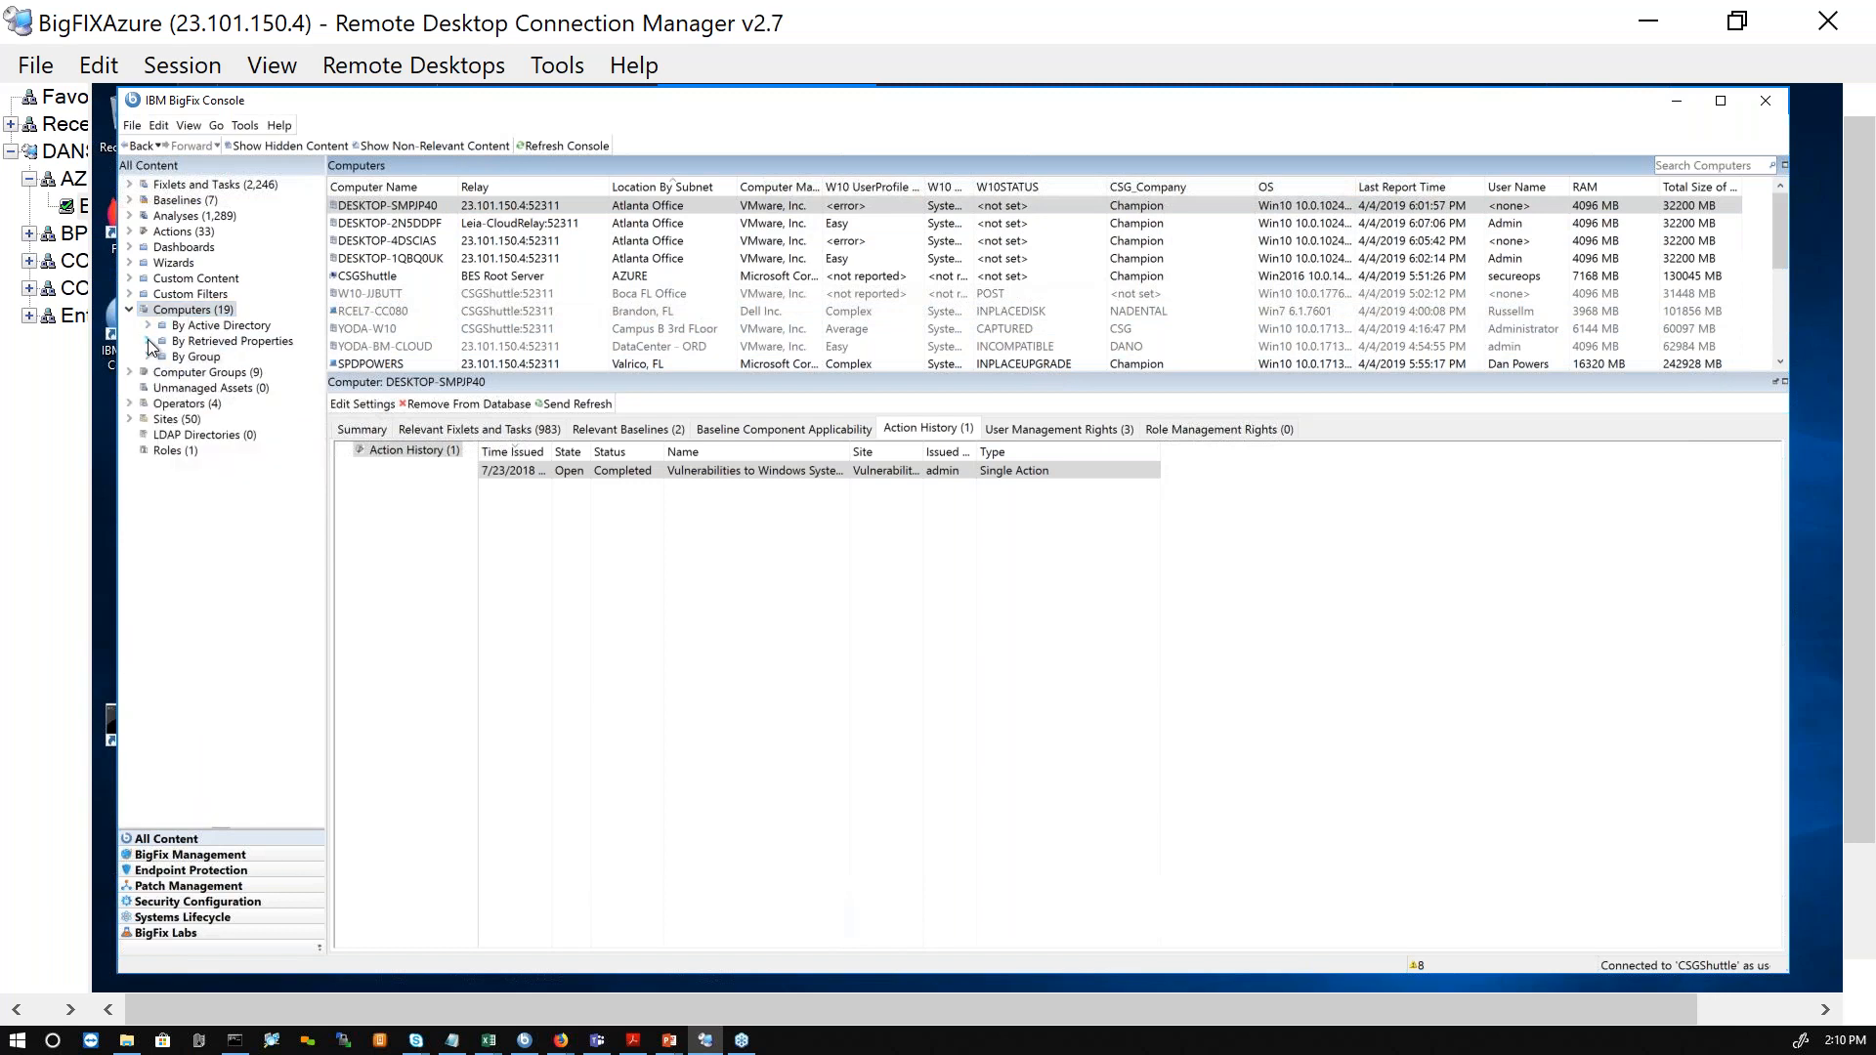
click(147, 341)
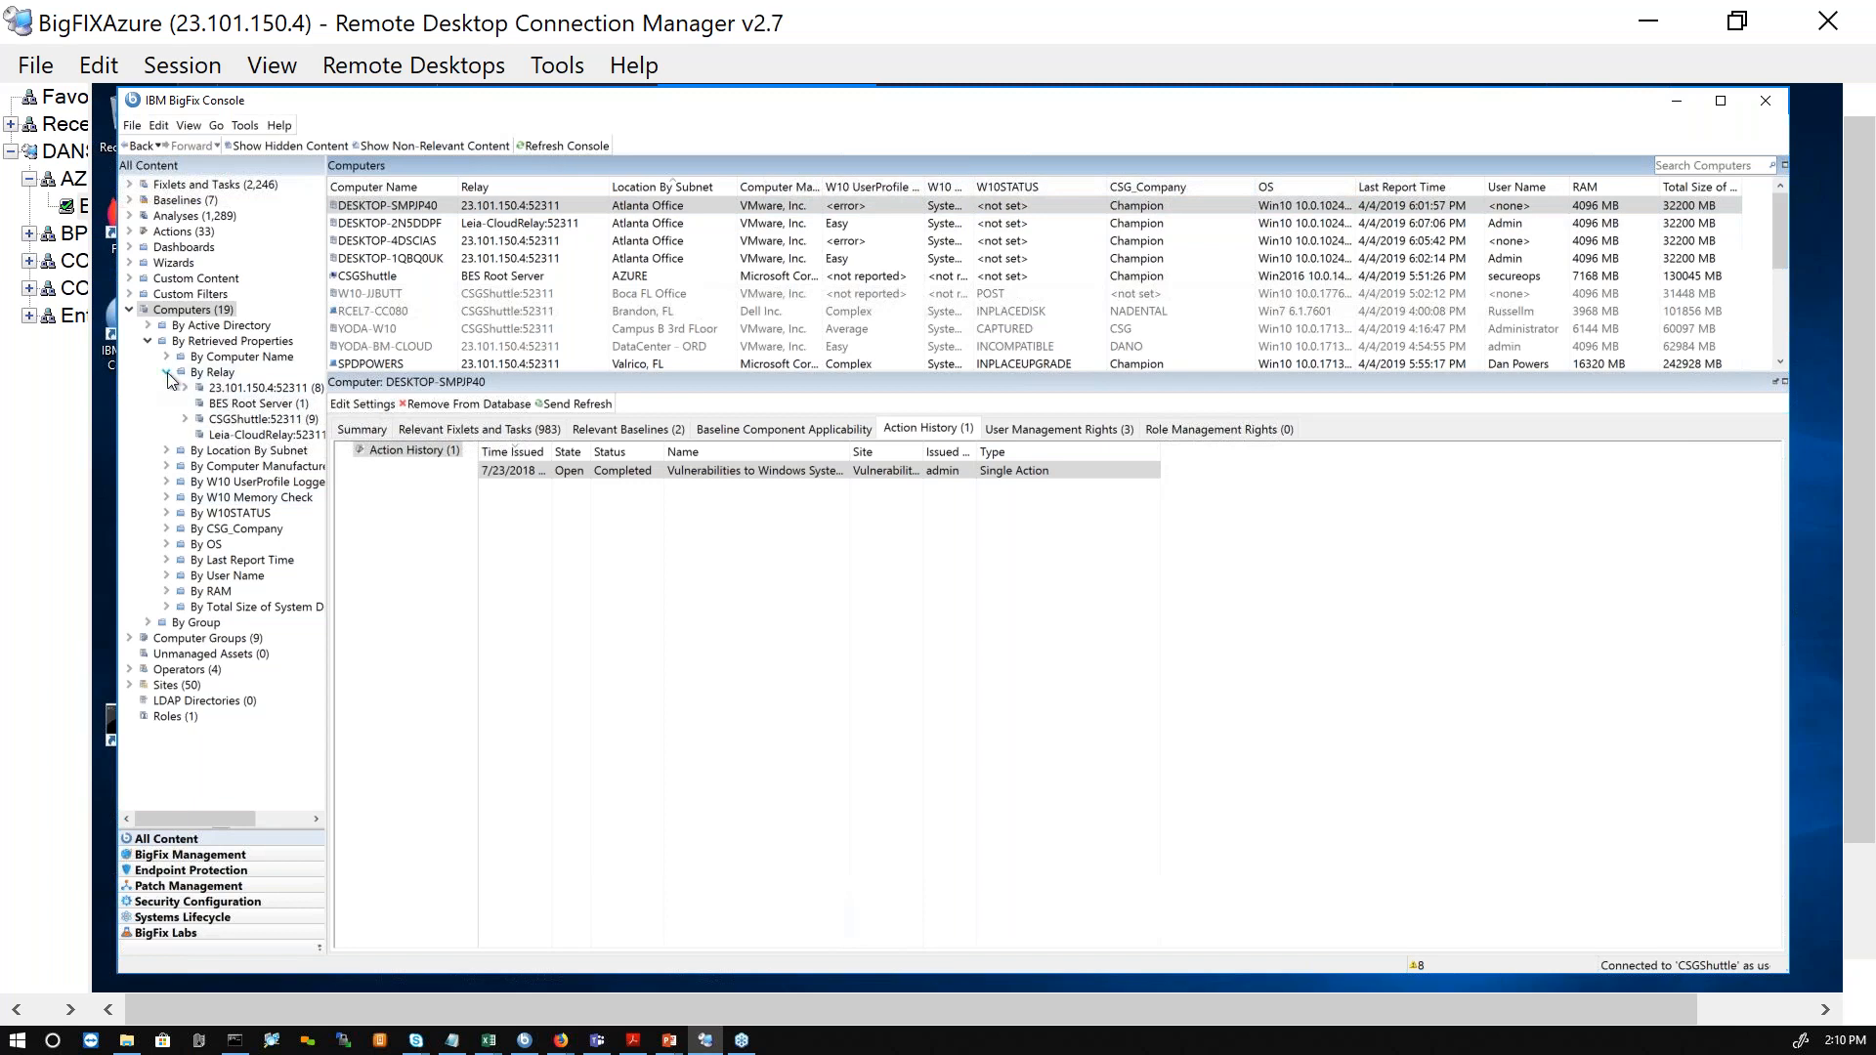
click(234, 388)
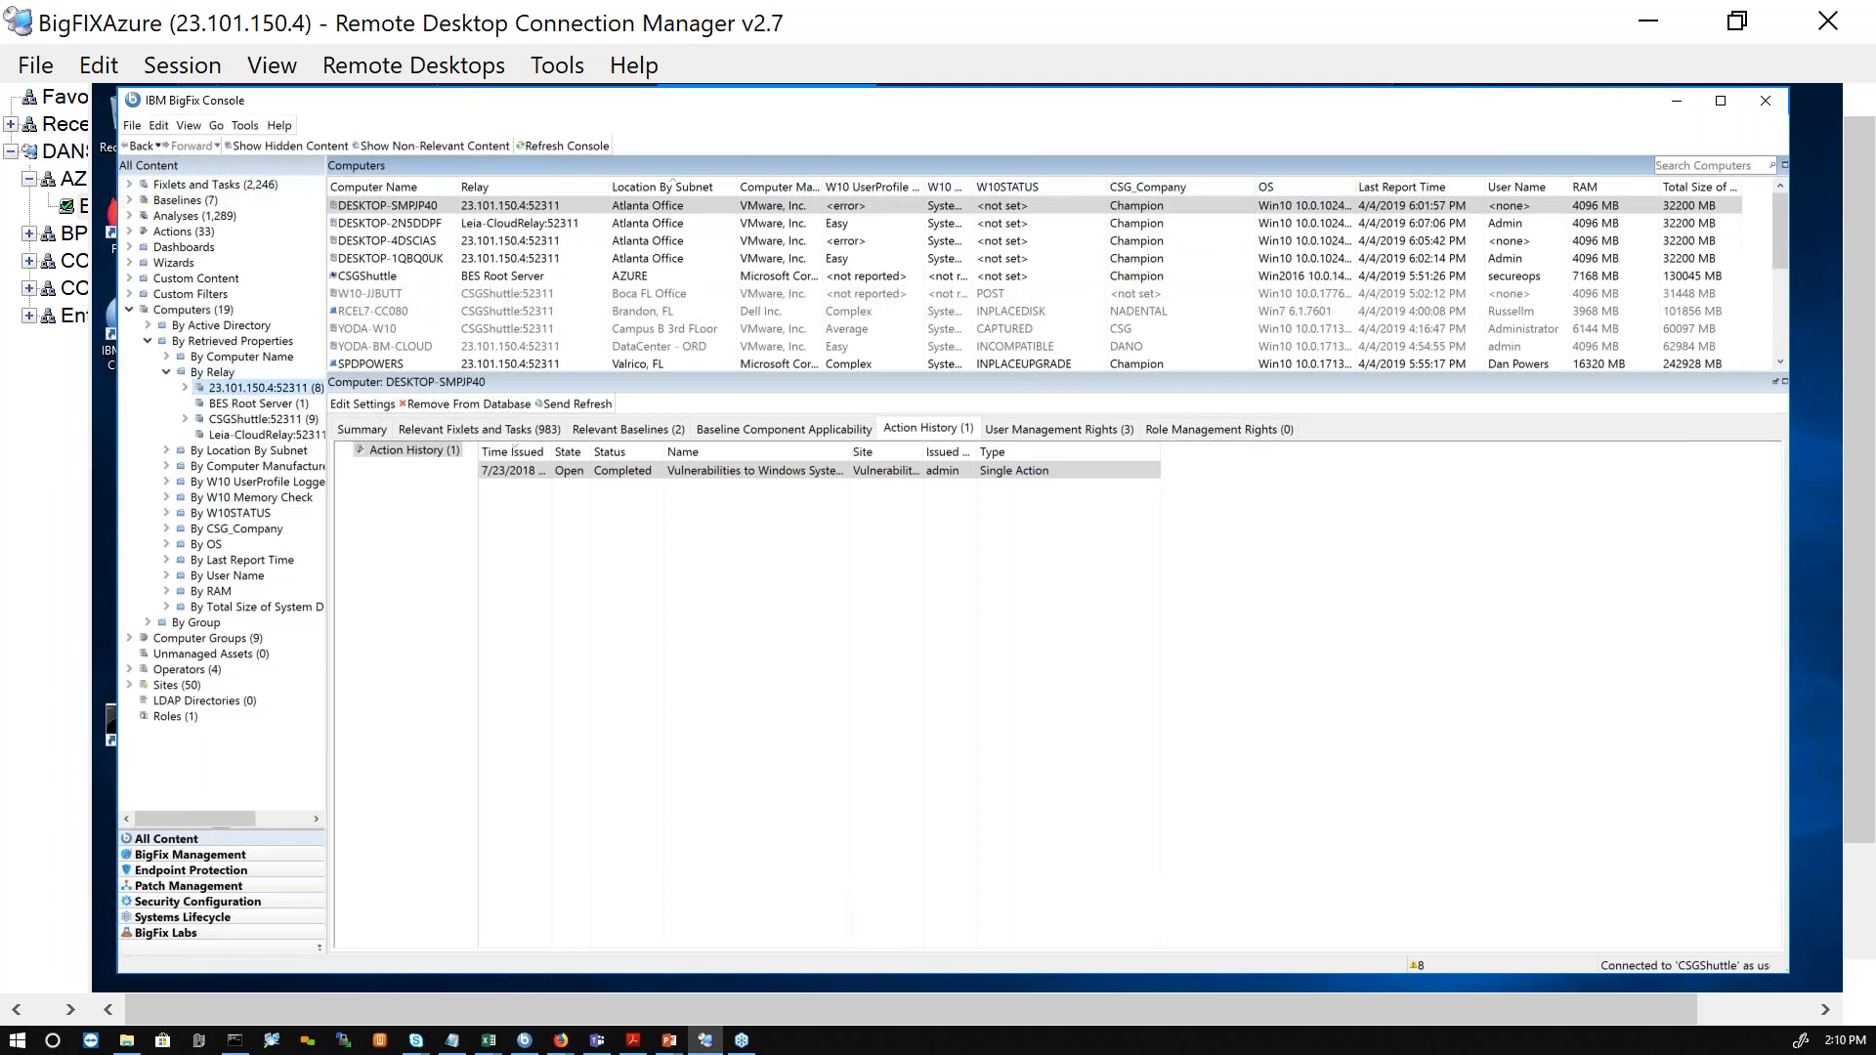
click(273, 406)
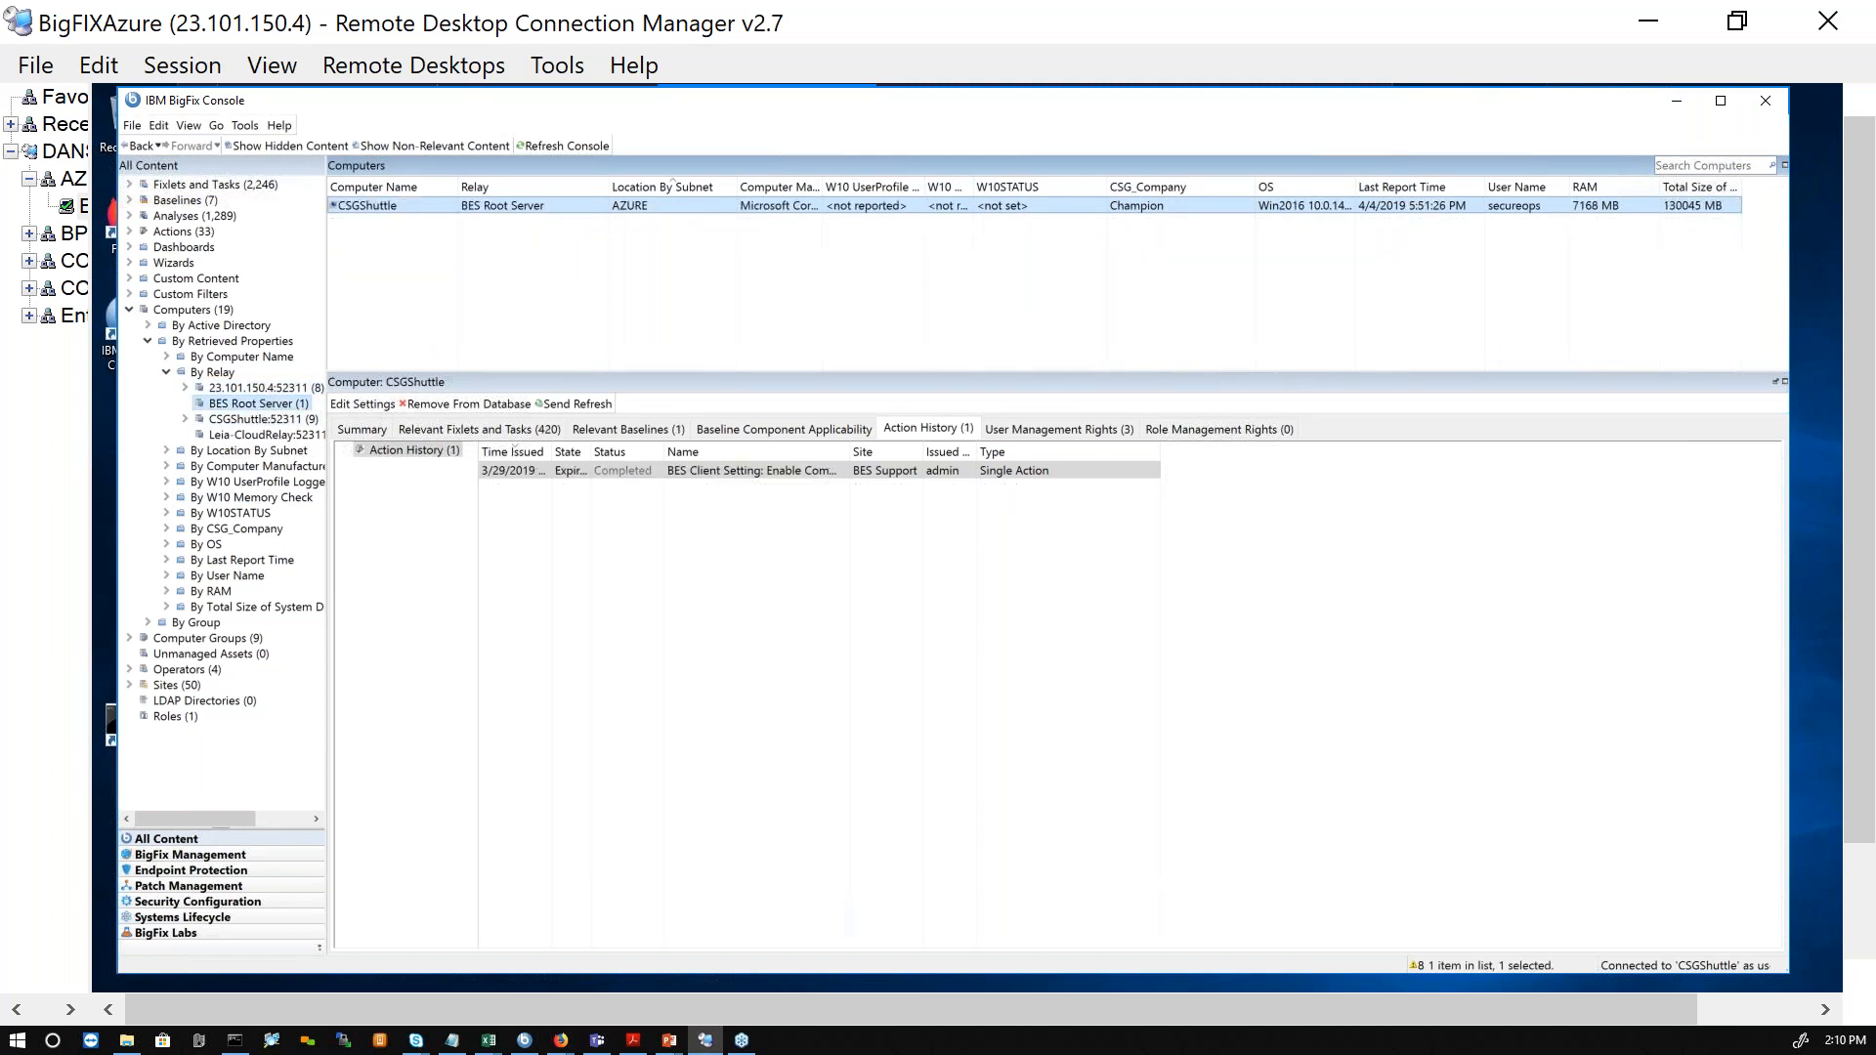
click(267, 420)
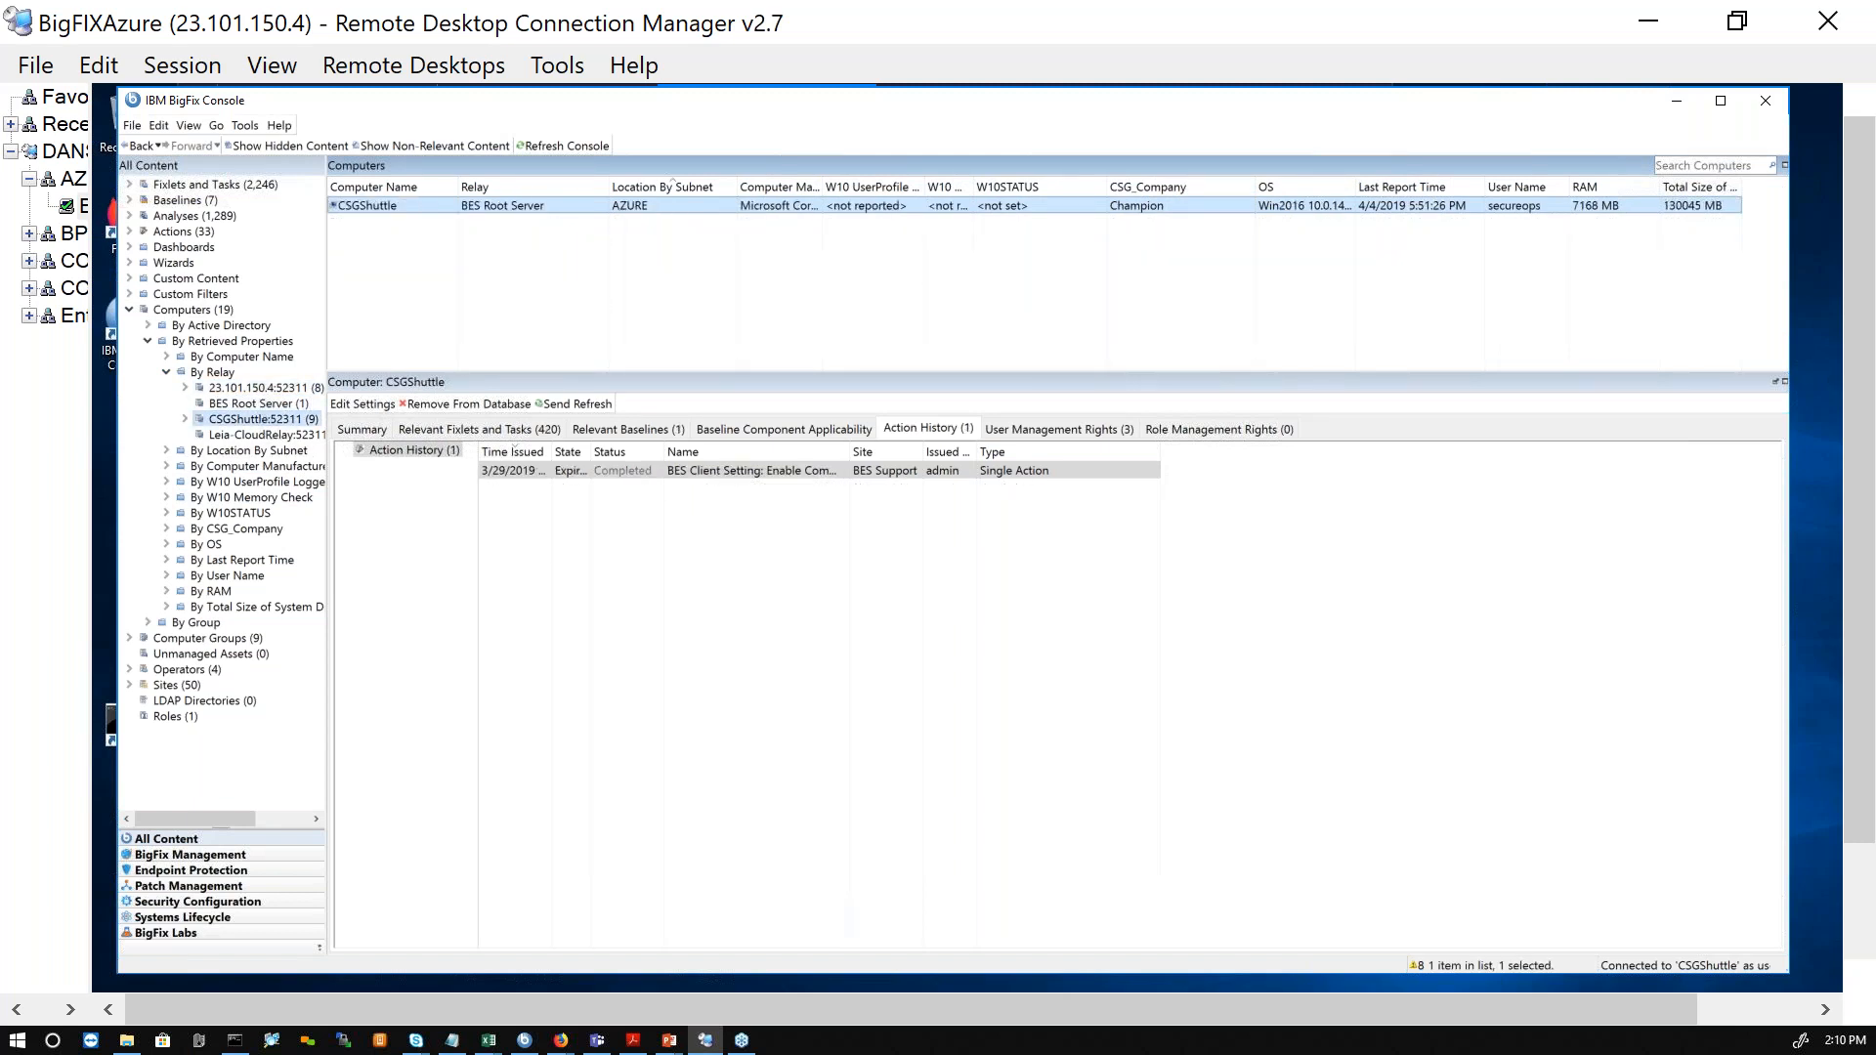
click(266, 435)
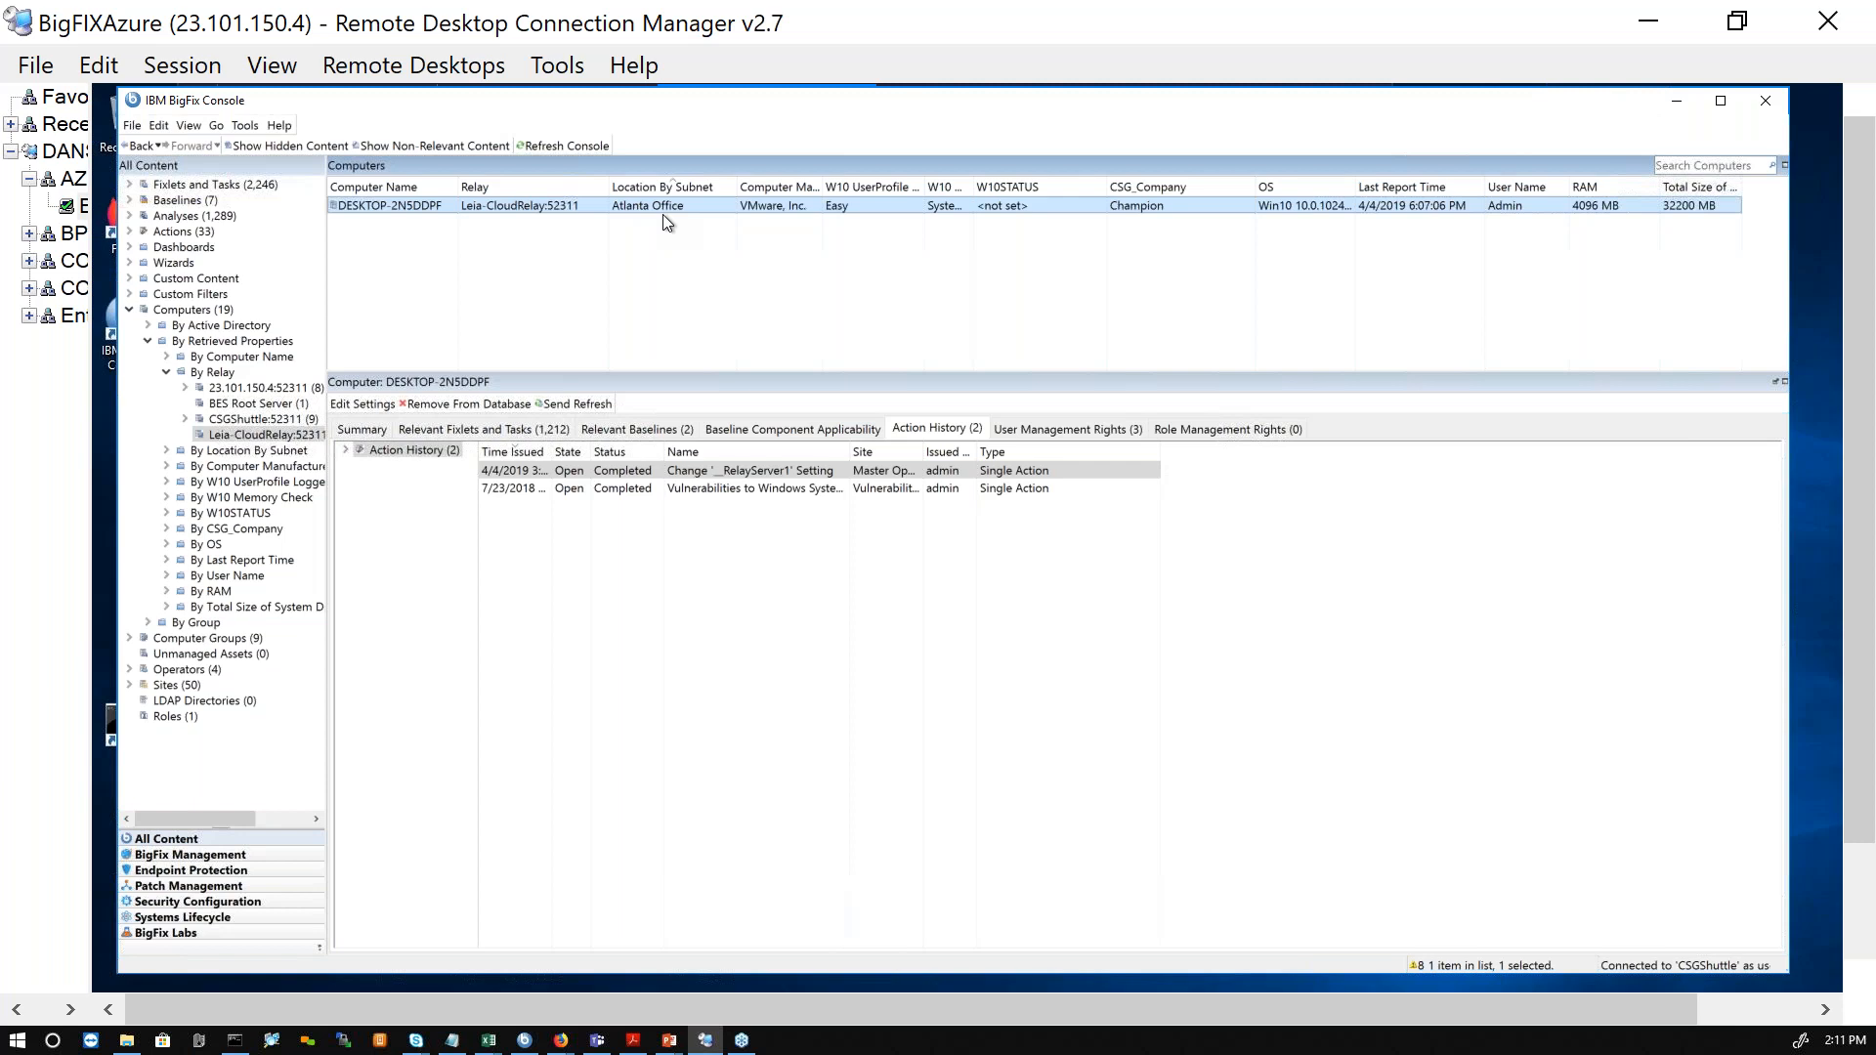
click(259, 388)
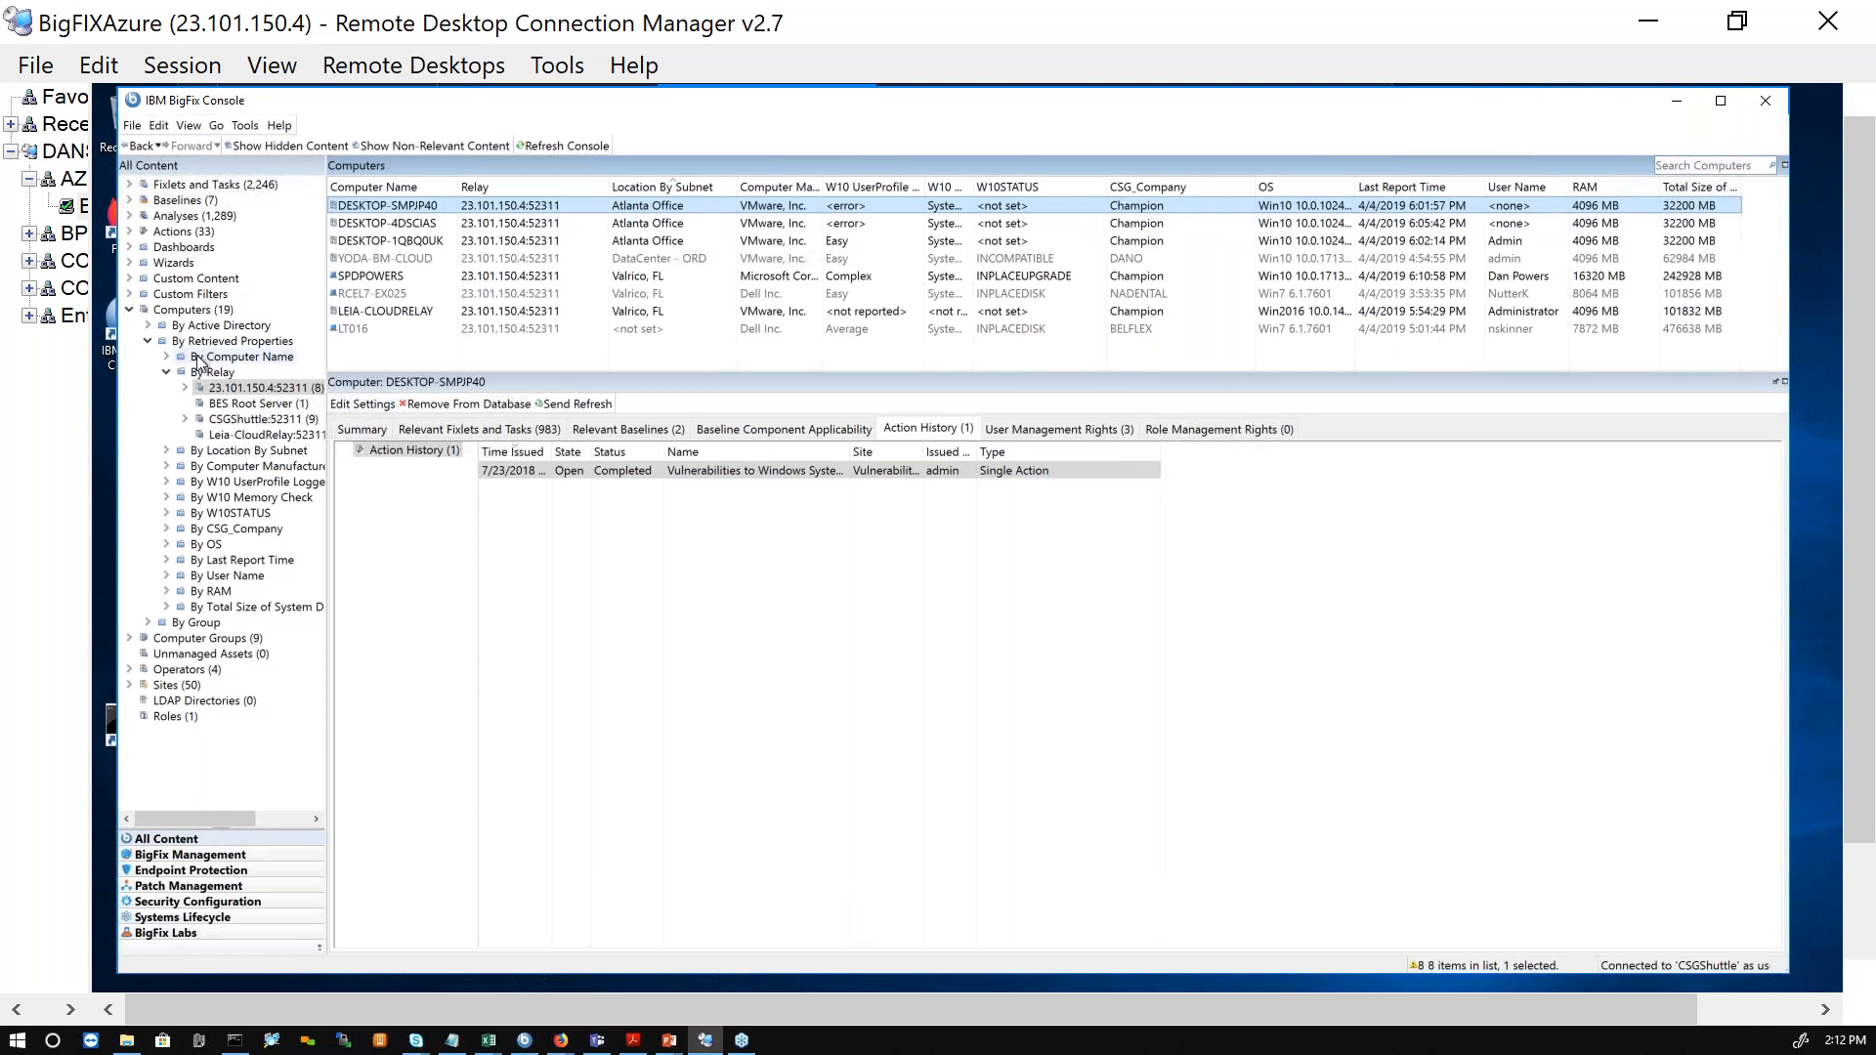
click(130, 309)
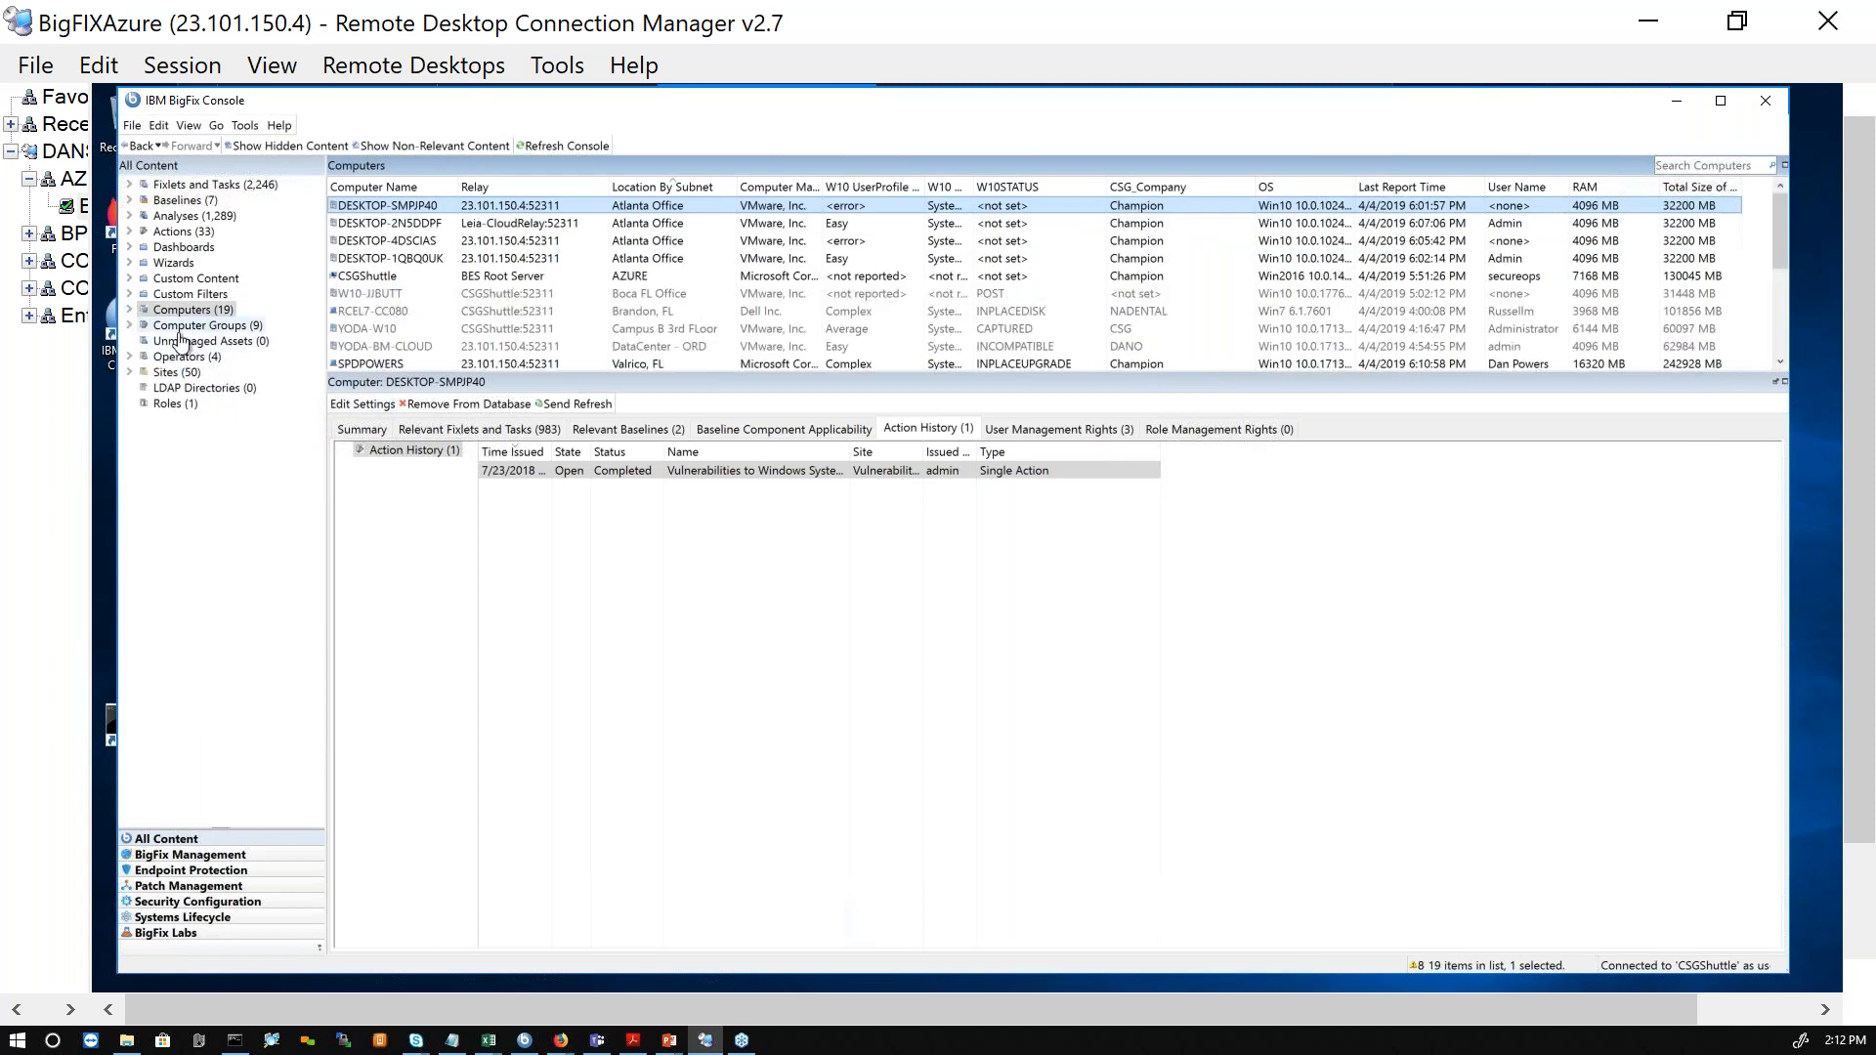
Step: Switch to the Patch Management domain and widen its navigation tree slightly
click(250, 889)
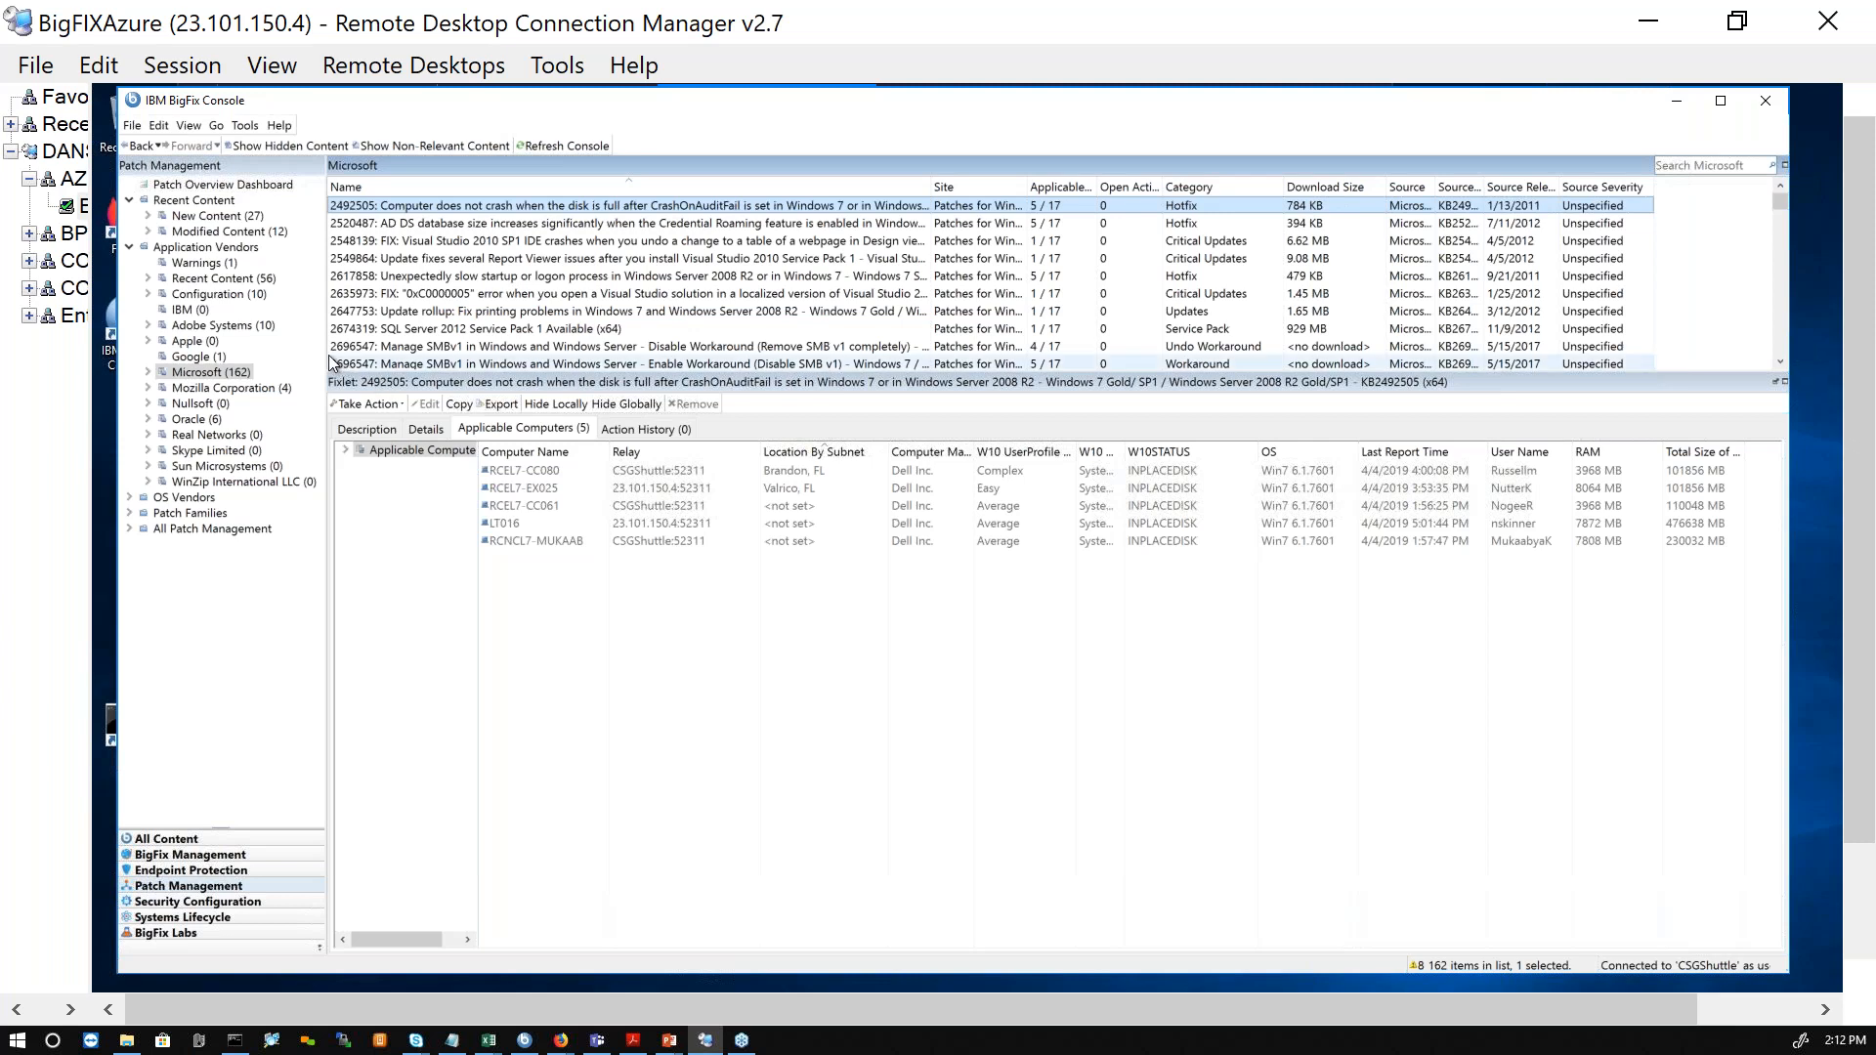
drag(325, 349, 630, 348)
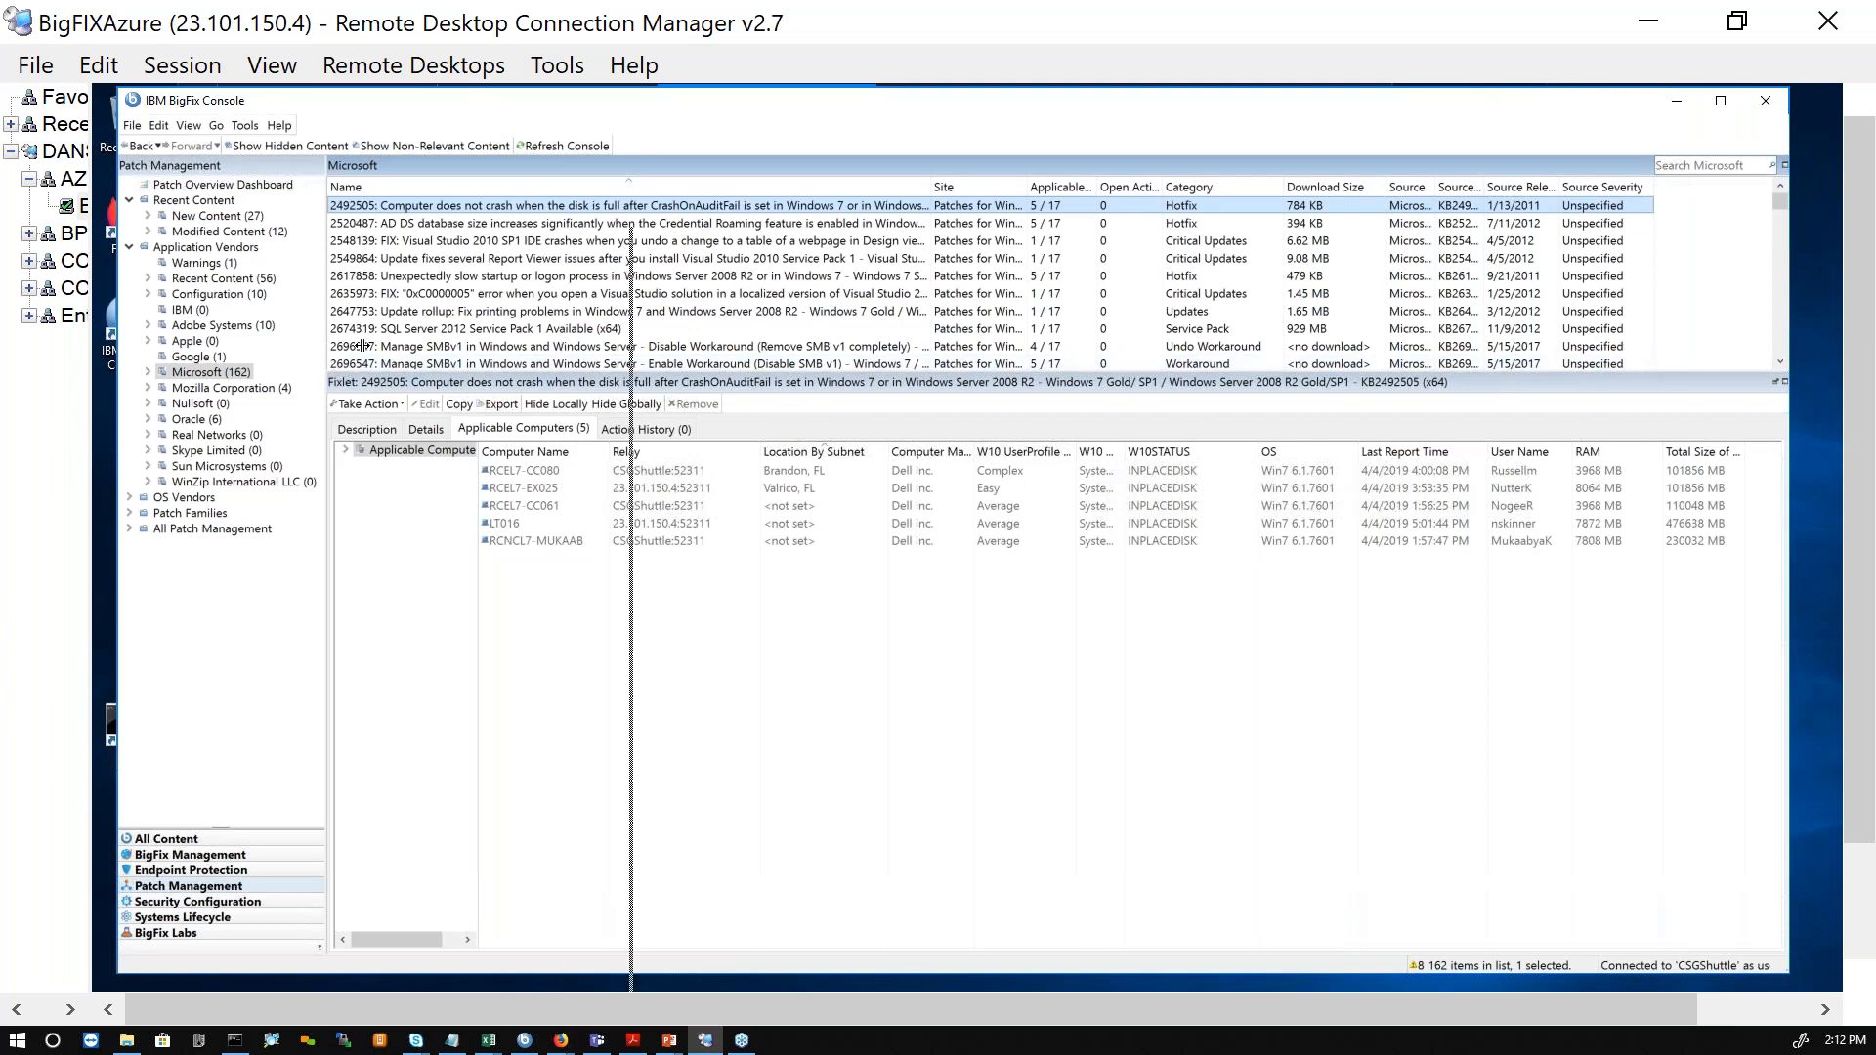
drag(363, 346, 362, 346)
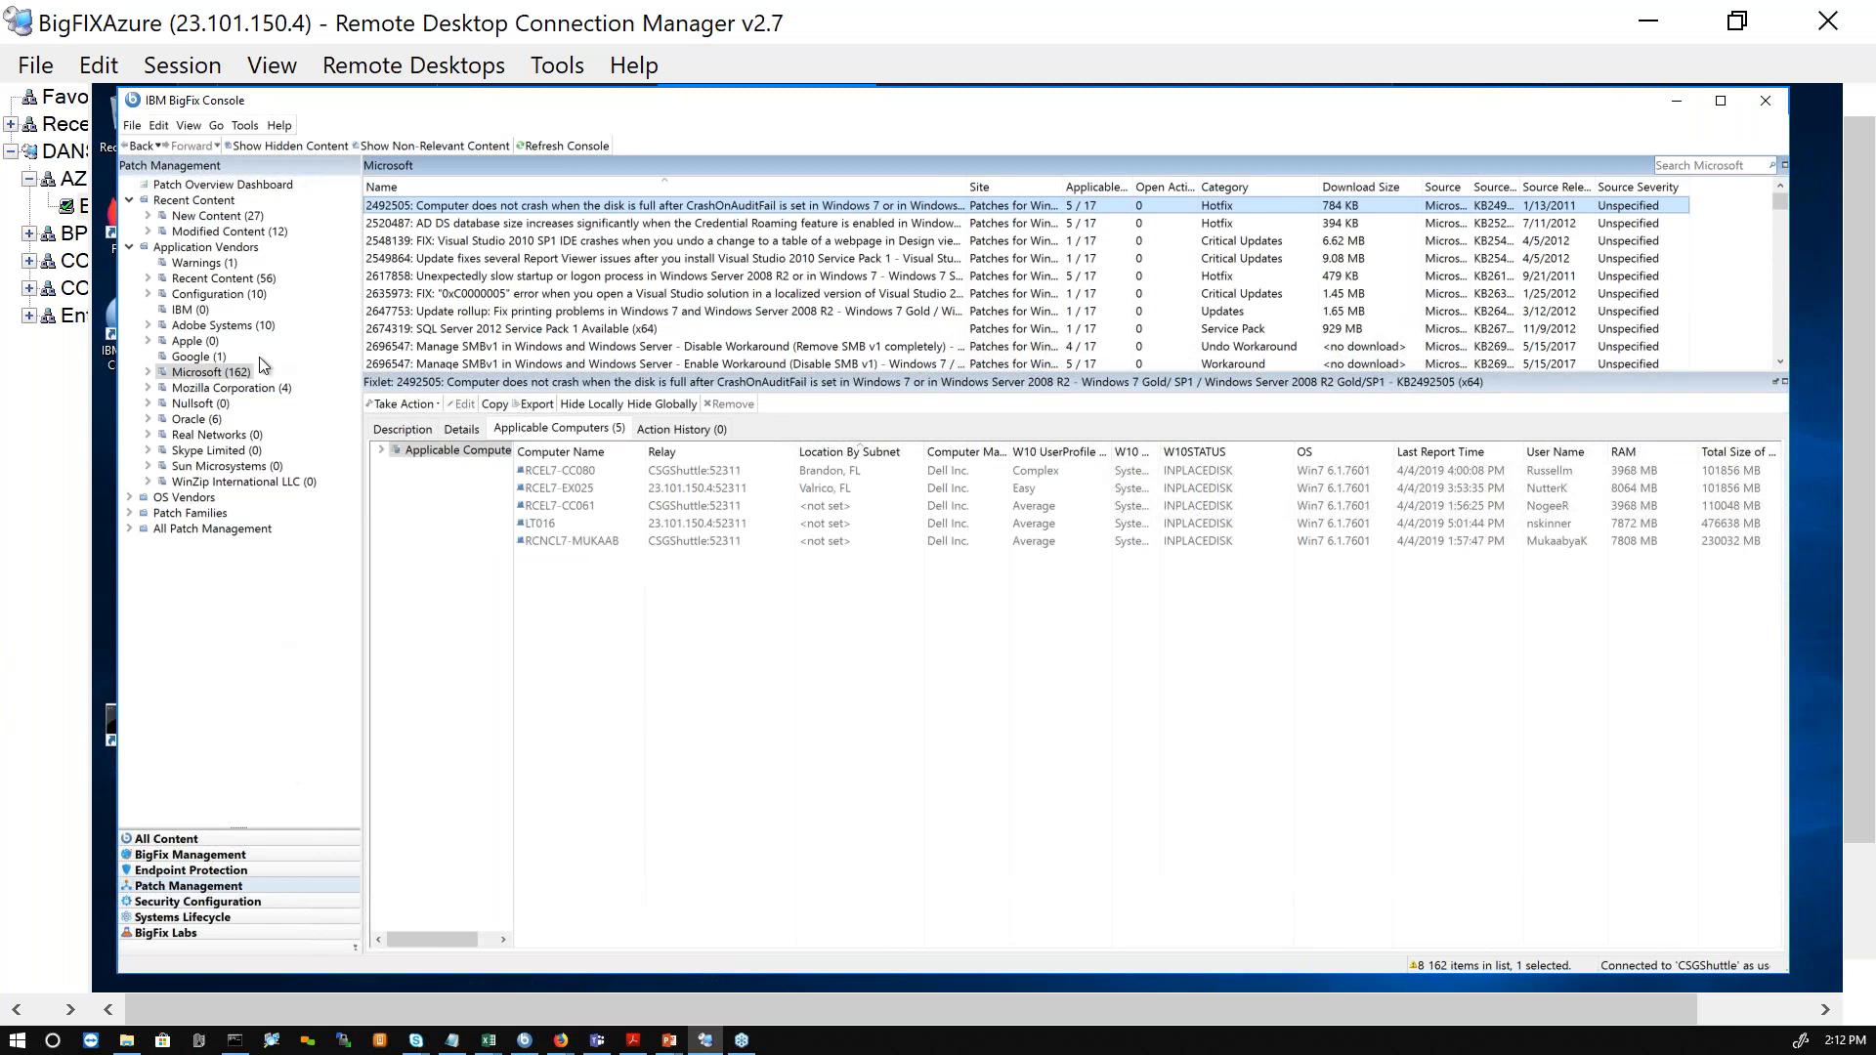
Step: Collapse Application Vendors and open the Warnings list for Microsoft Windows under OS Vendors
click(129, 247)
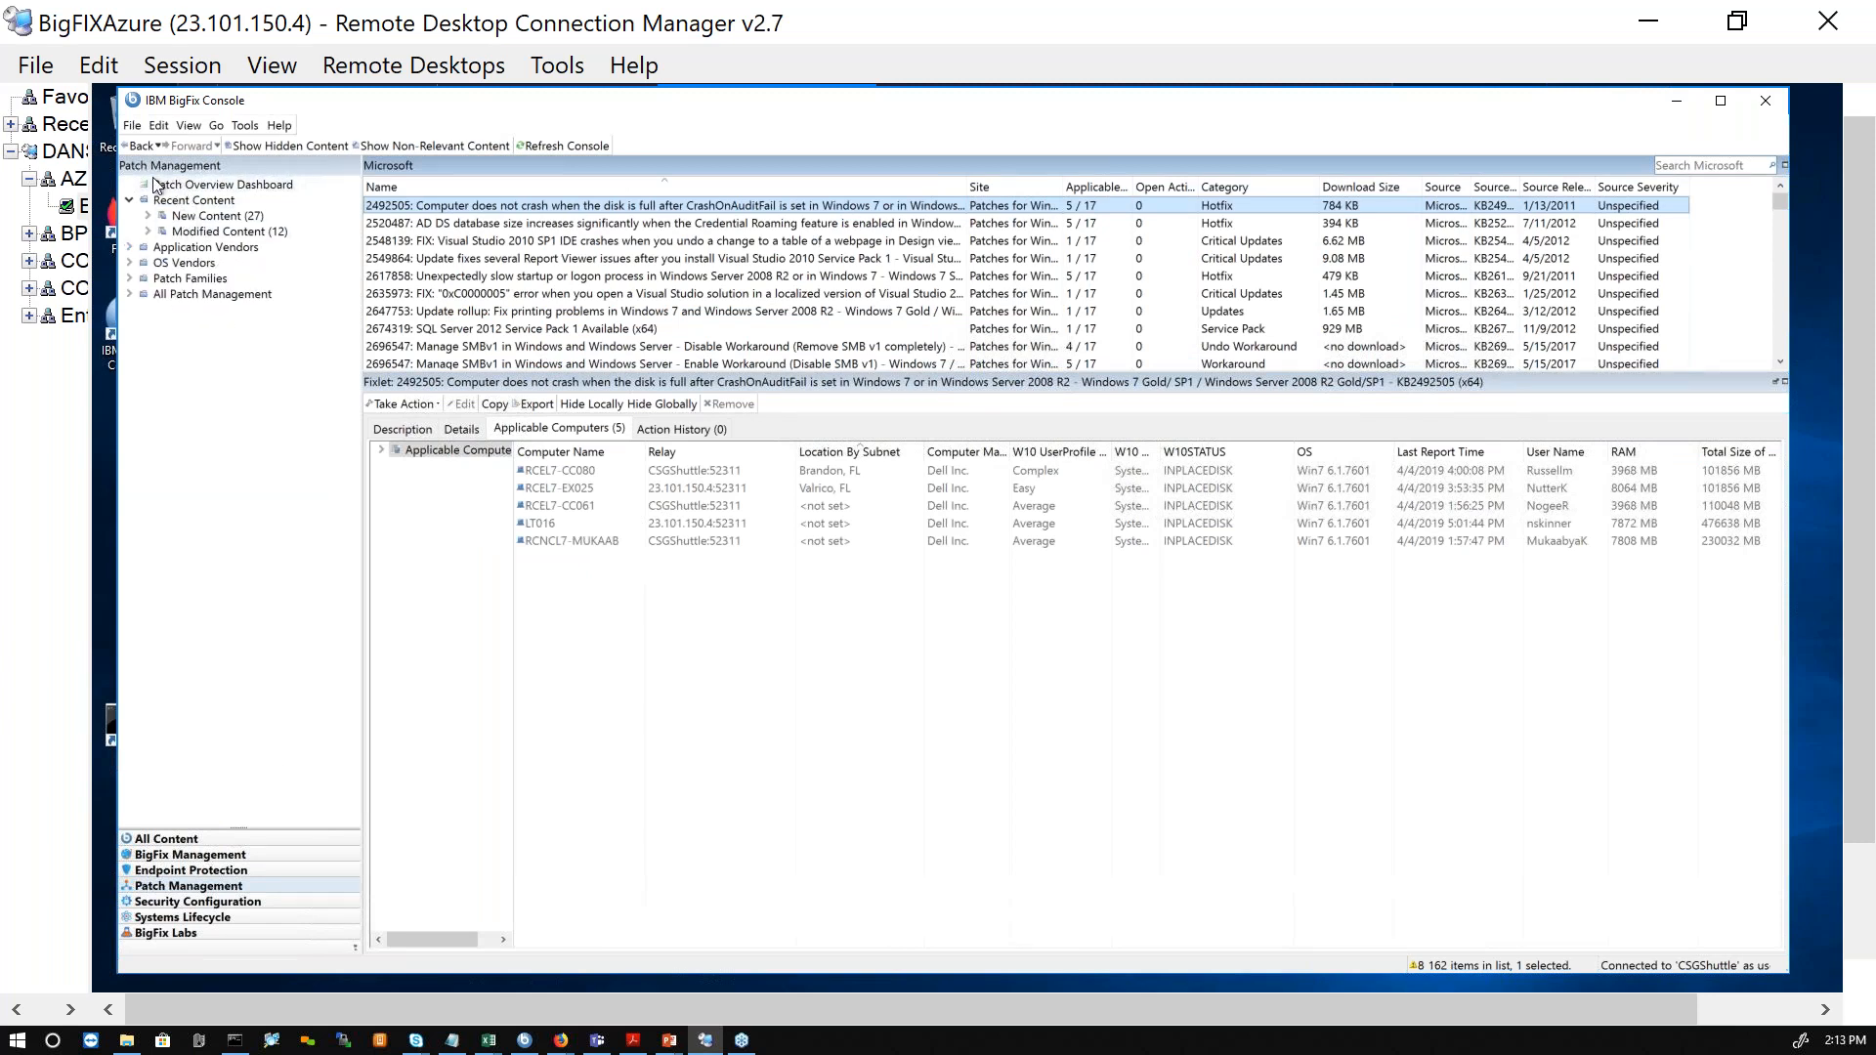
click(129, 263)
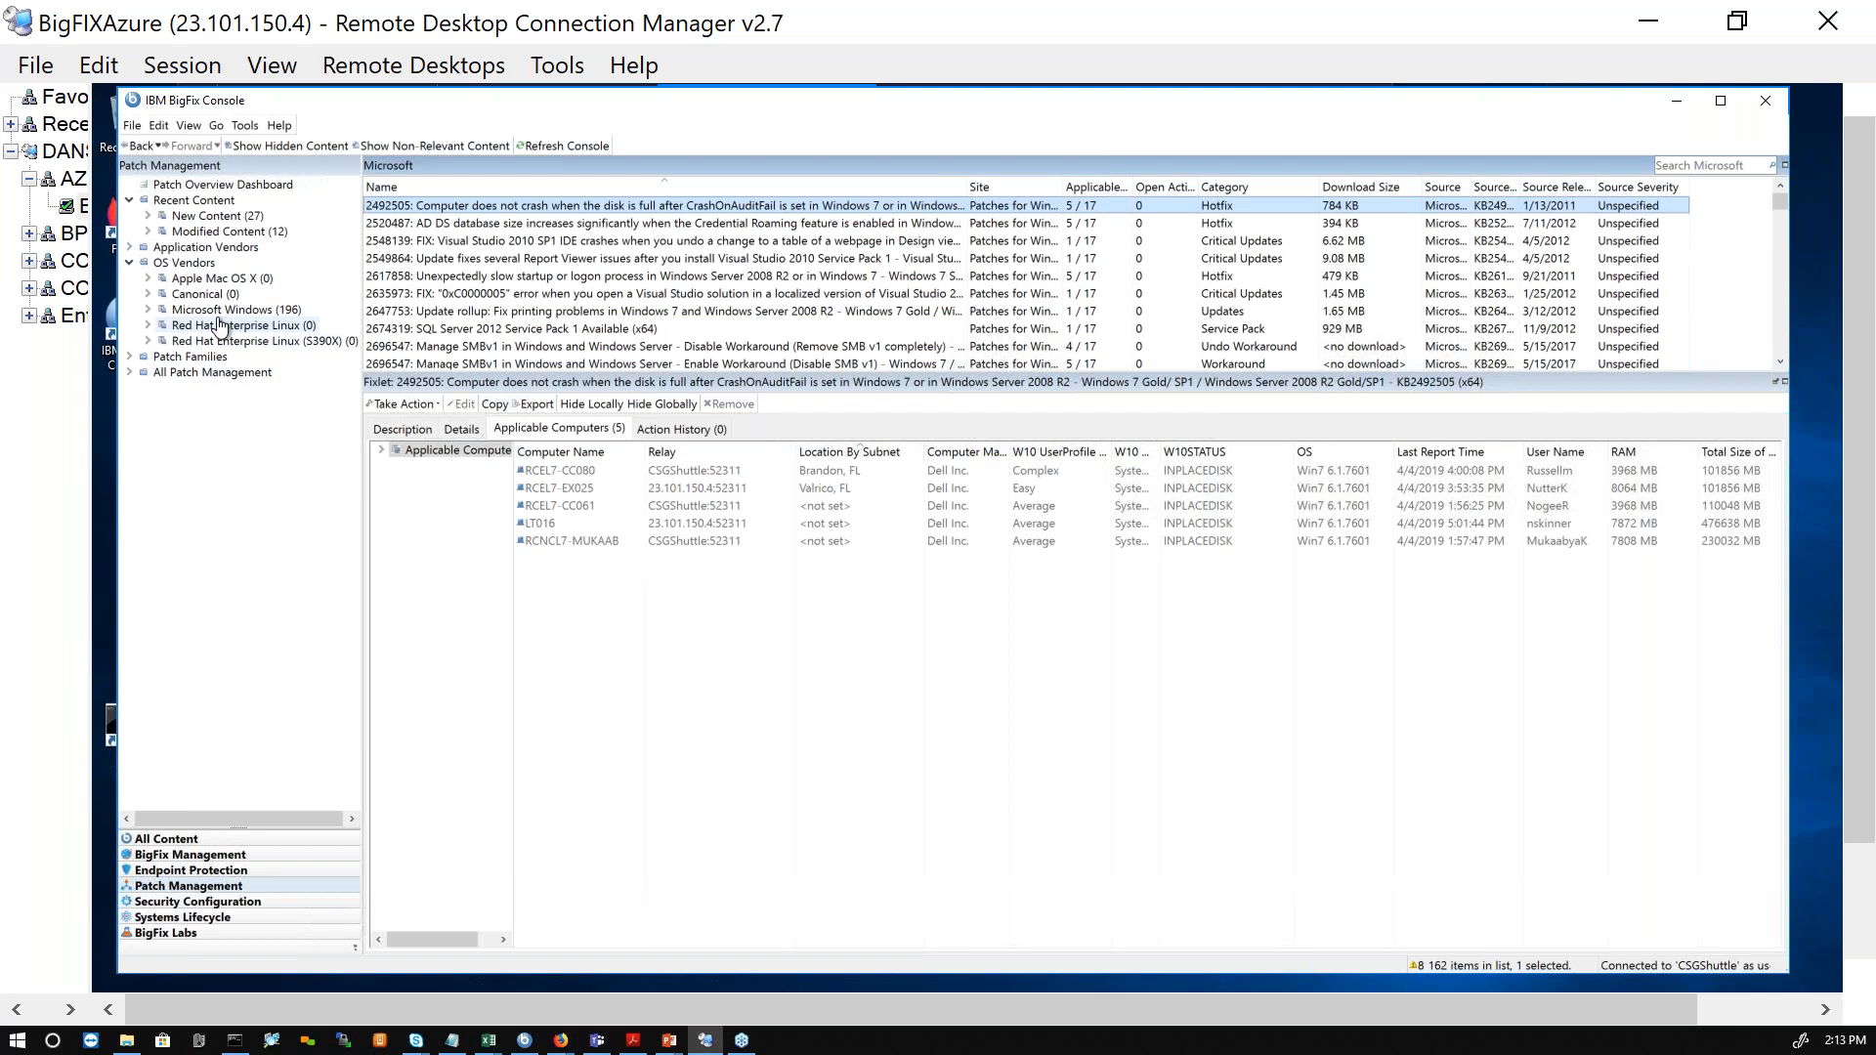
click(147, 310)
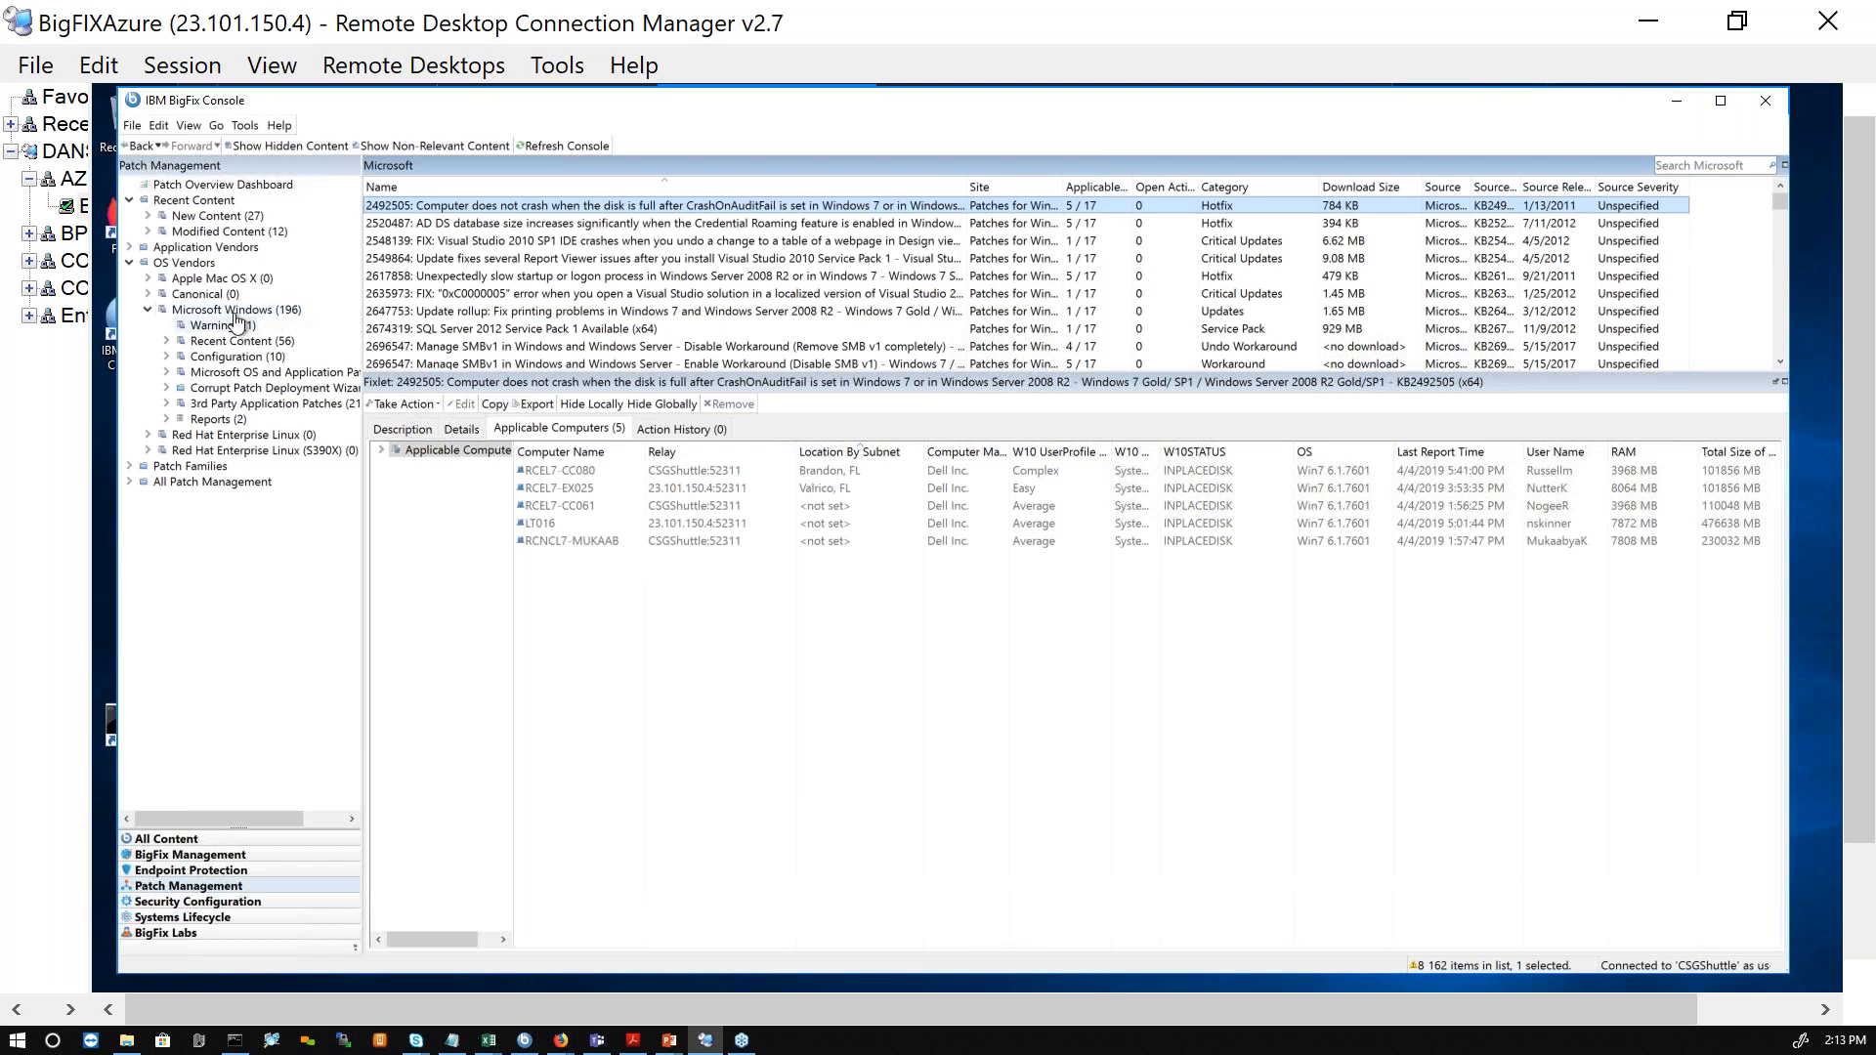
click(202, 331)
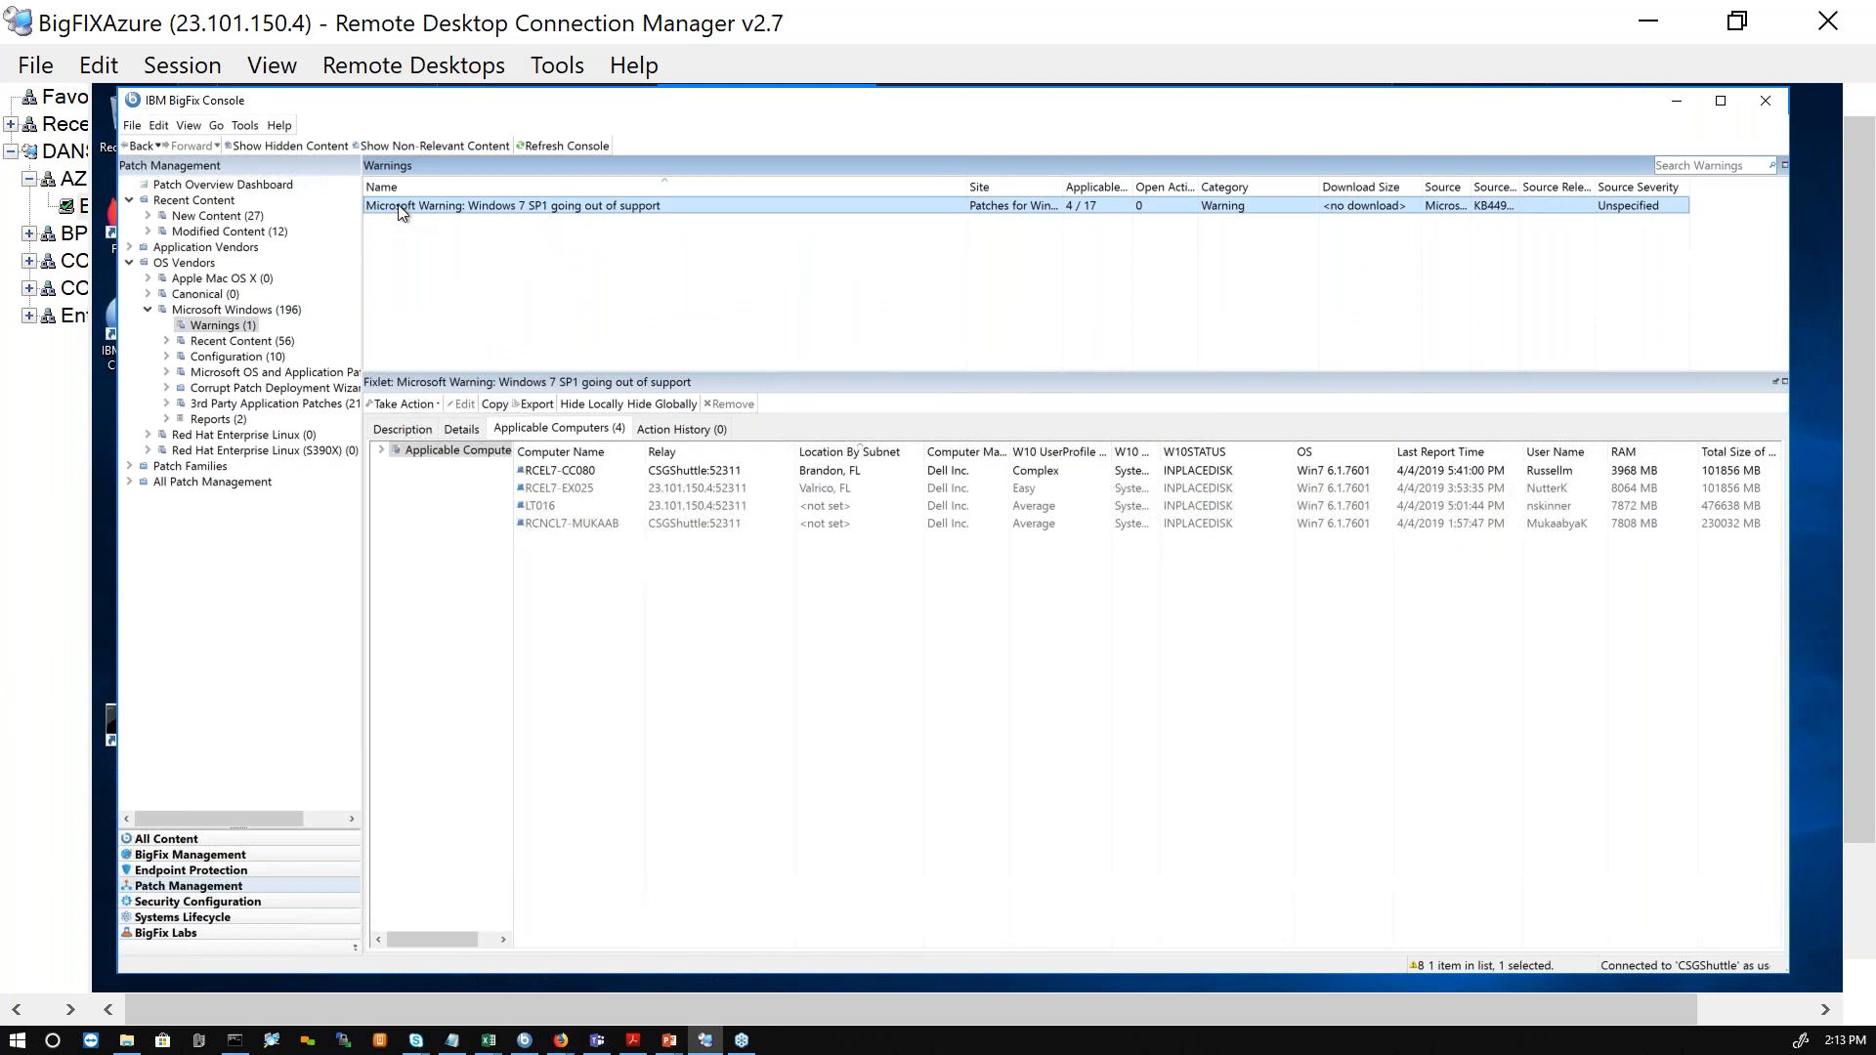
Step: Read the description of the Windows 7 SP1 end-of-support warning and check its applicable computers, narrowing the Name column
click(403, 430)
scroll(696, 678, up, 5)
scroll(696, 677, up, 1)
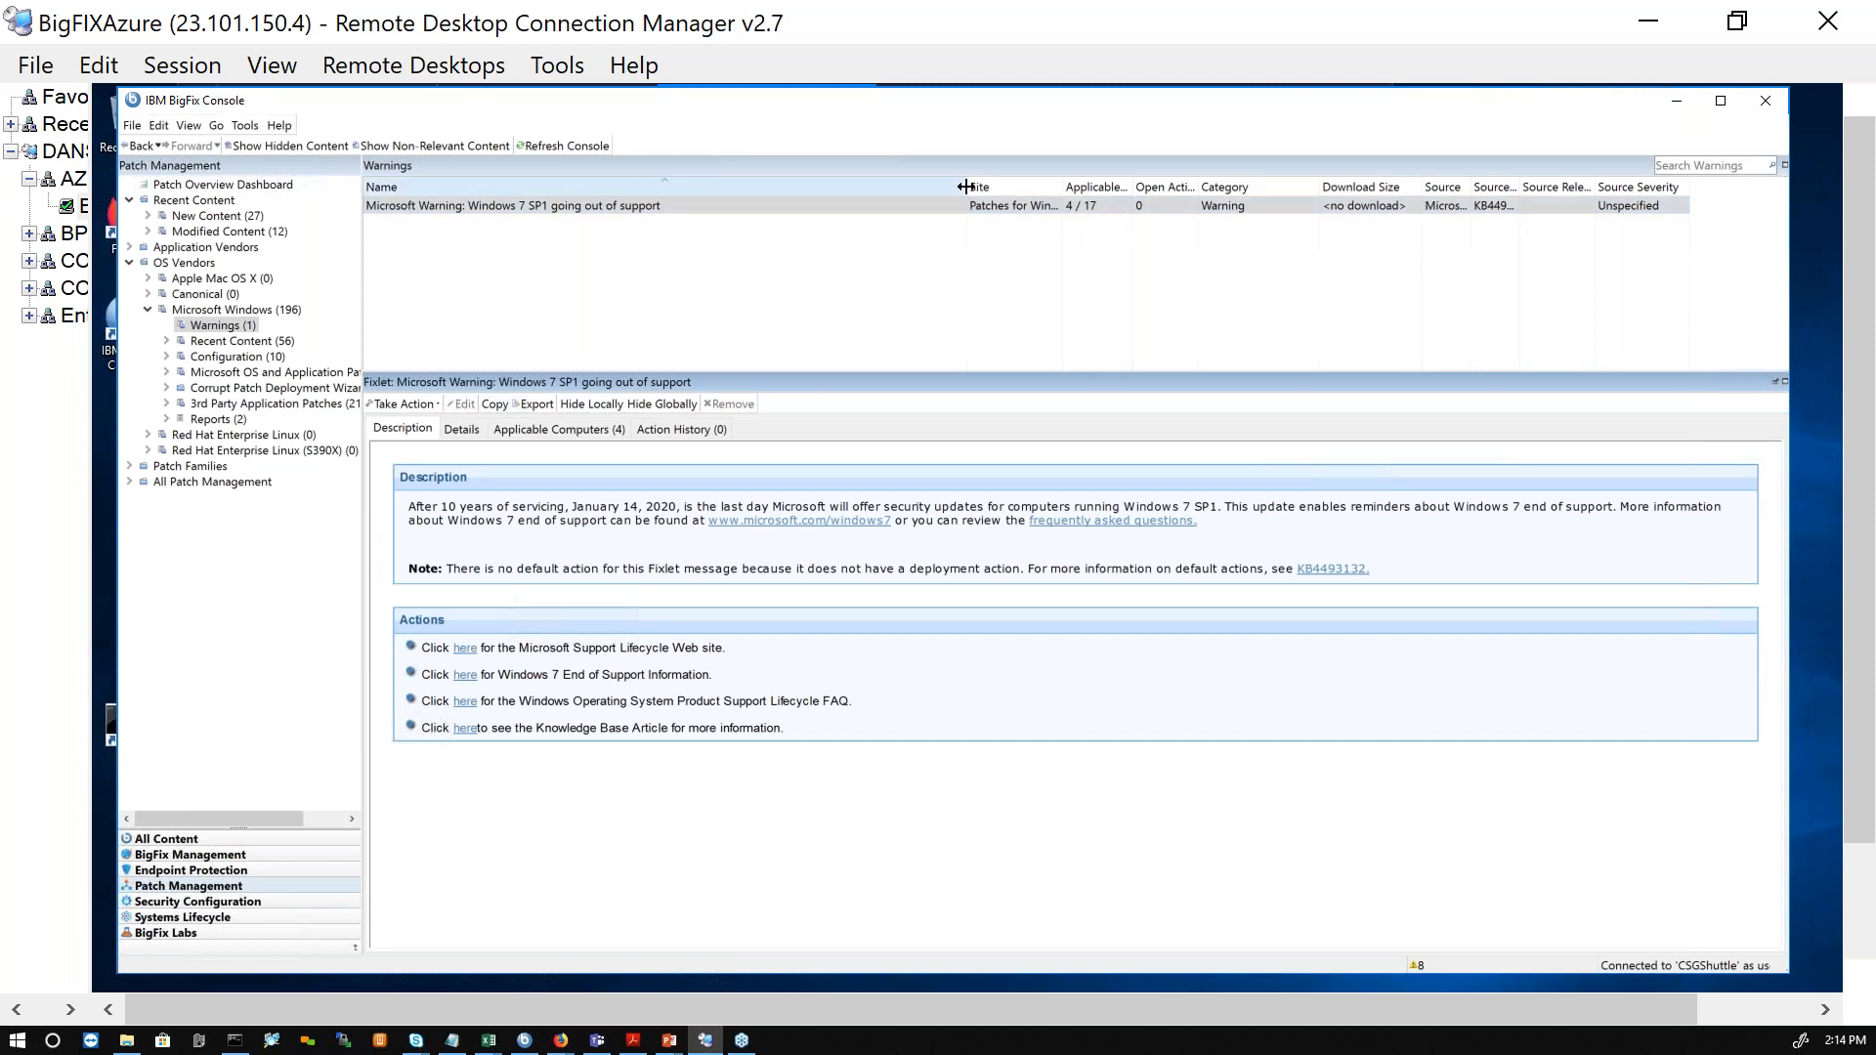
drag(945, 187, 833, 186)
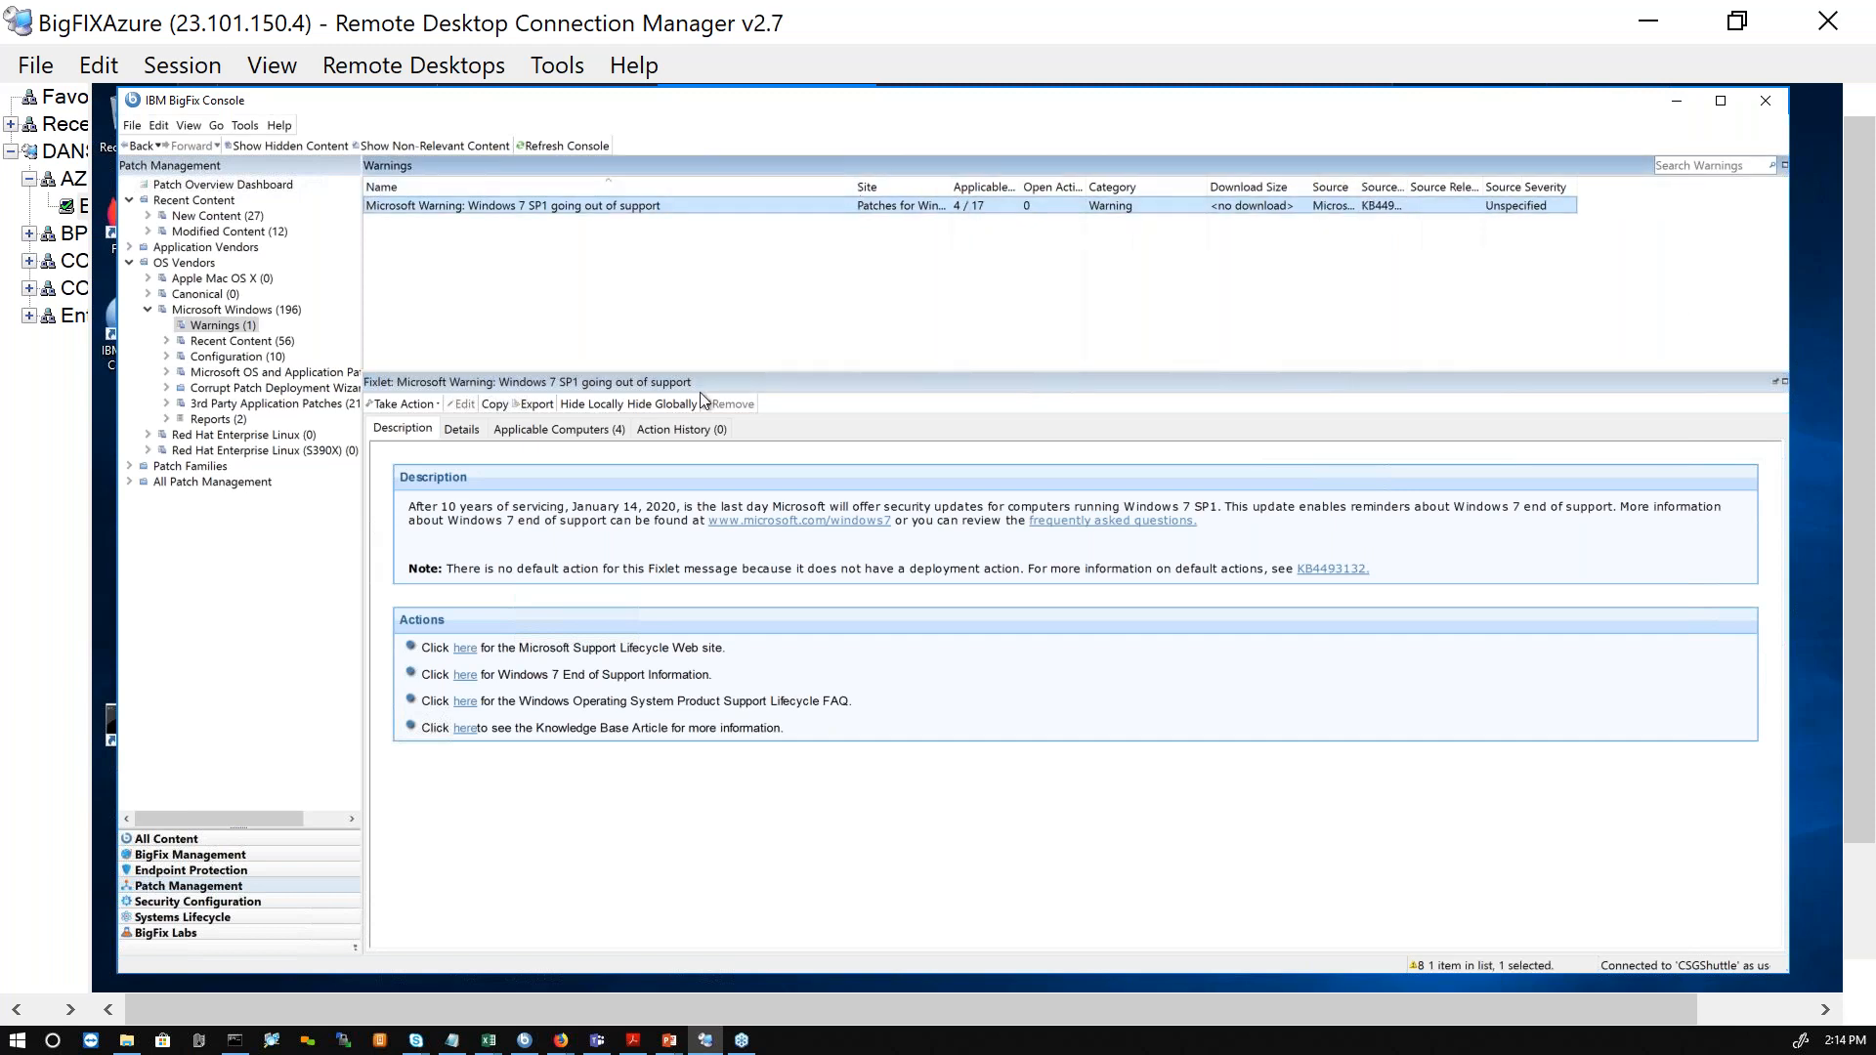
click(528, 430)
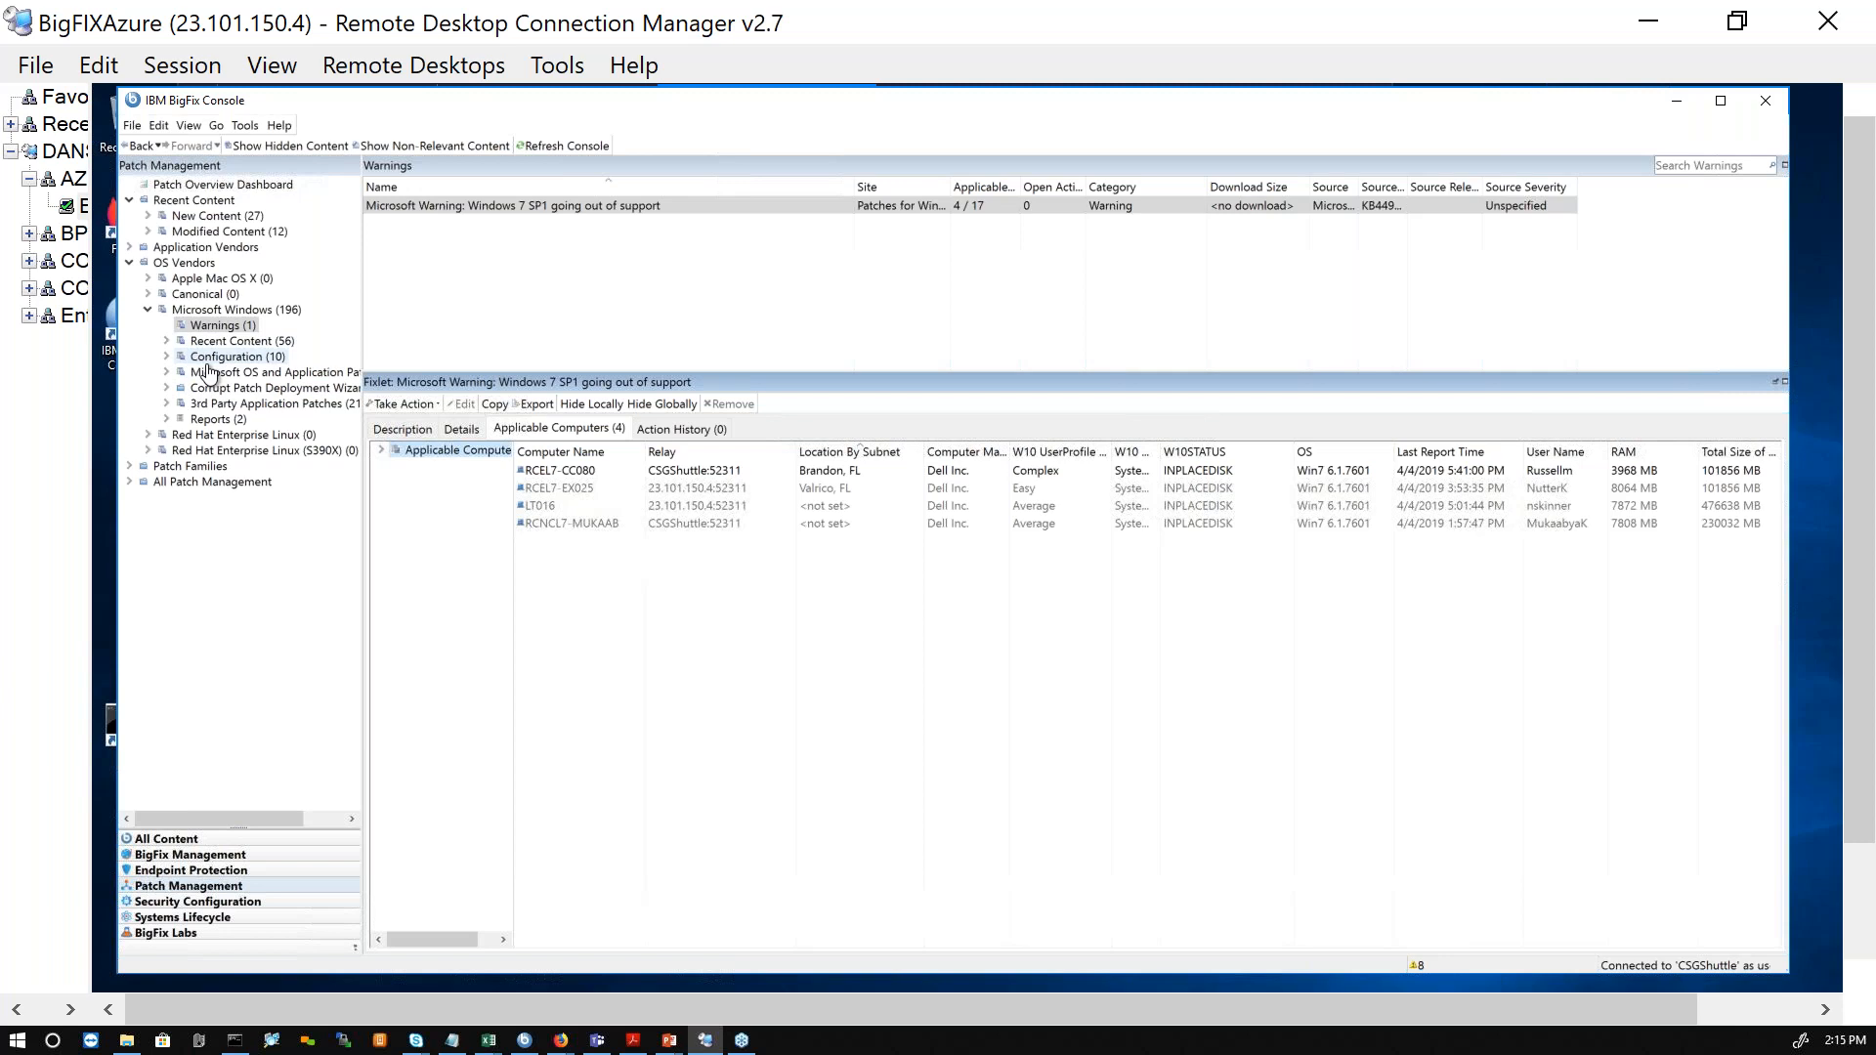
Step: Browse the Security Bulletin, Superseded and Critical Updates categories under the Microsoft OS and application patches
click(166, 373)
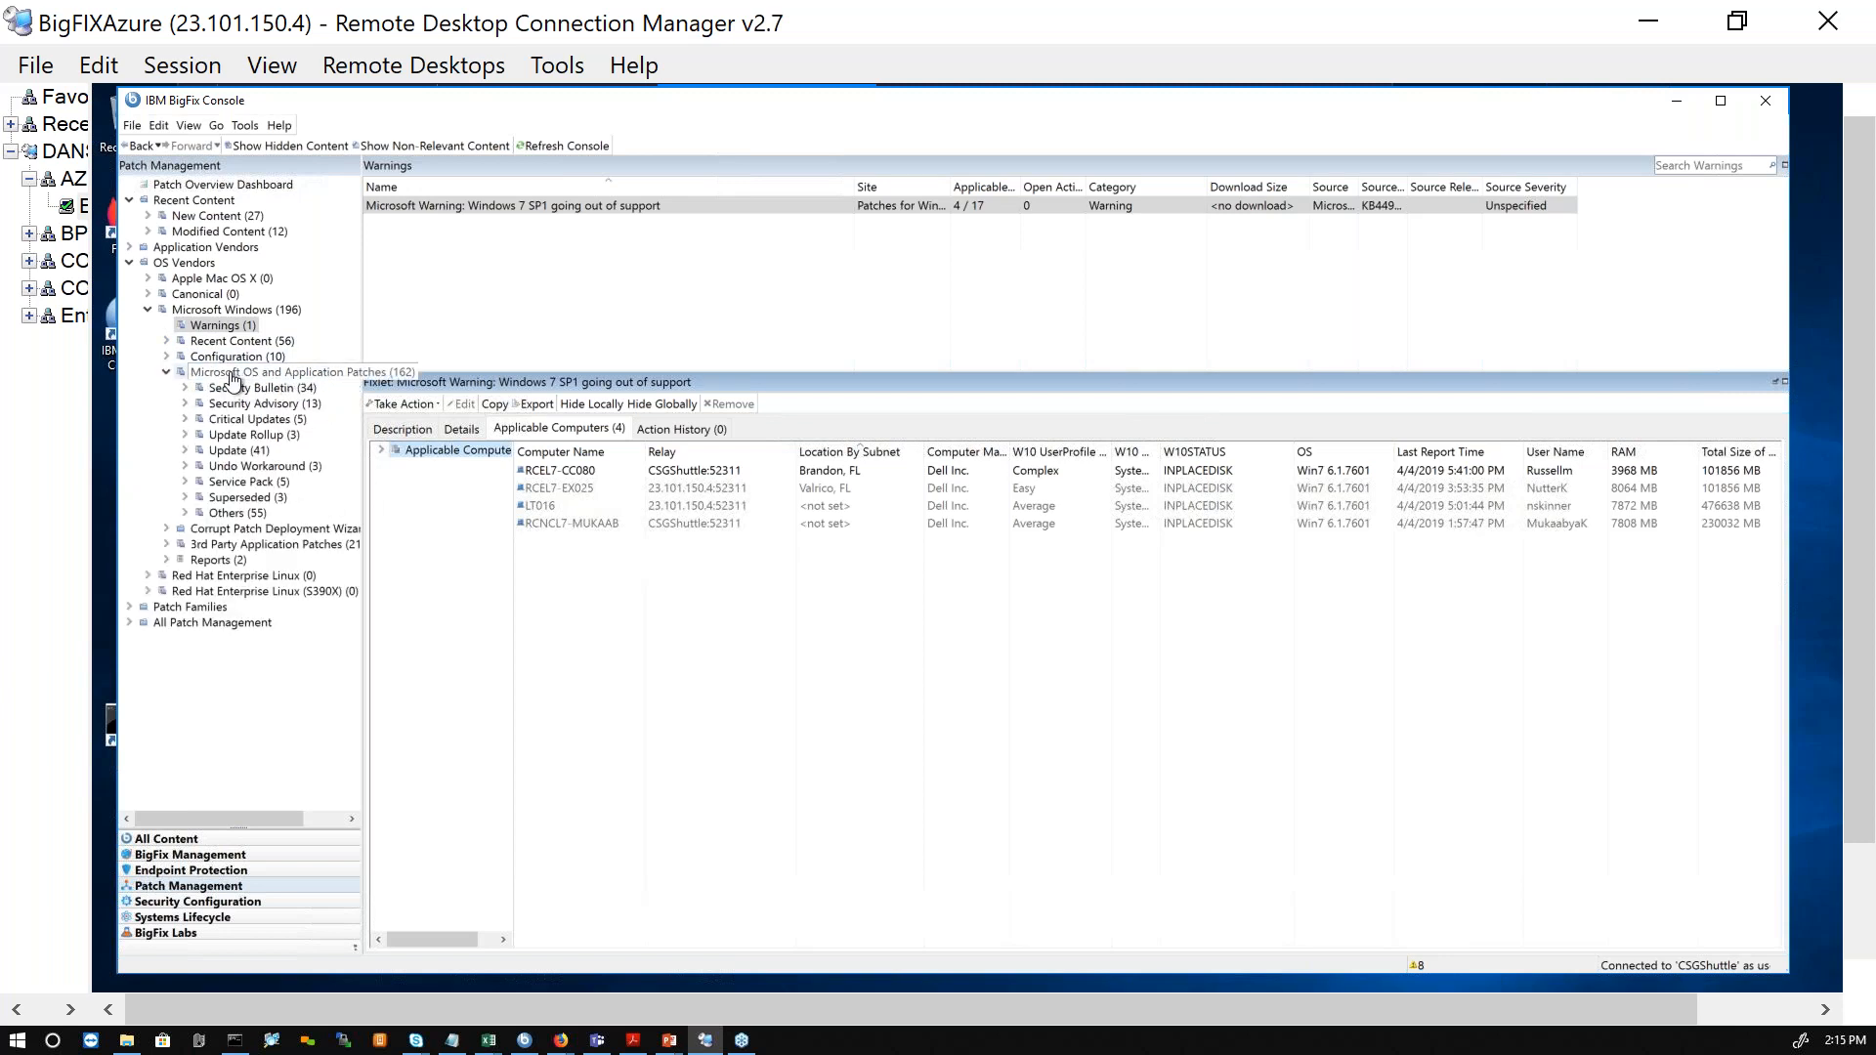
click(281, 393)
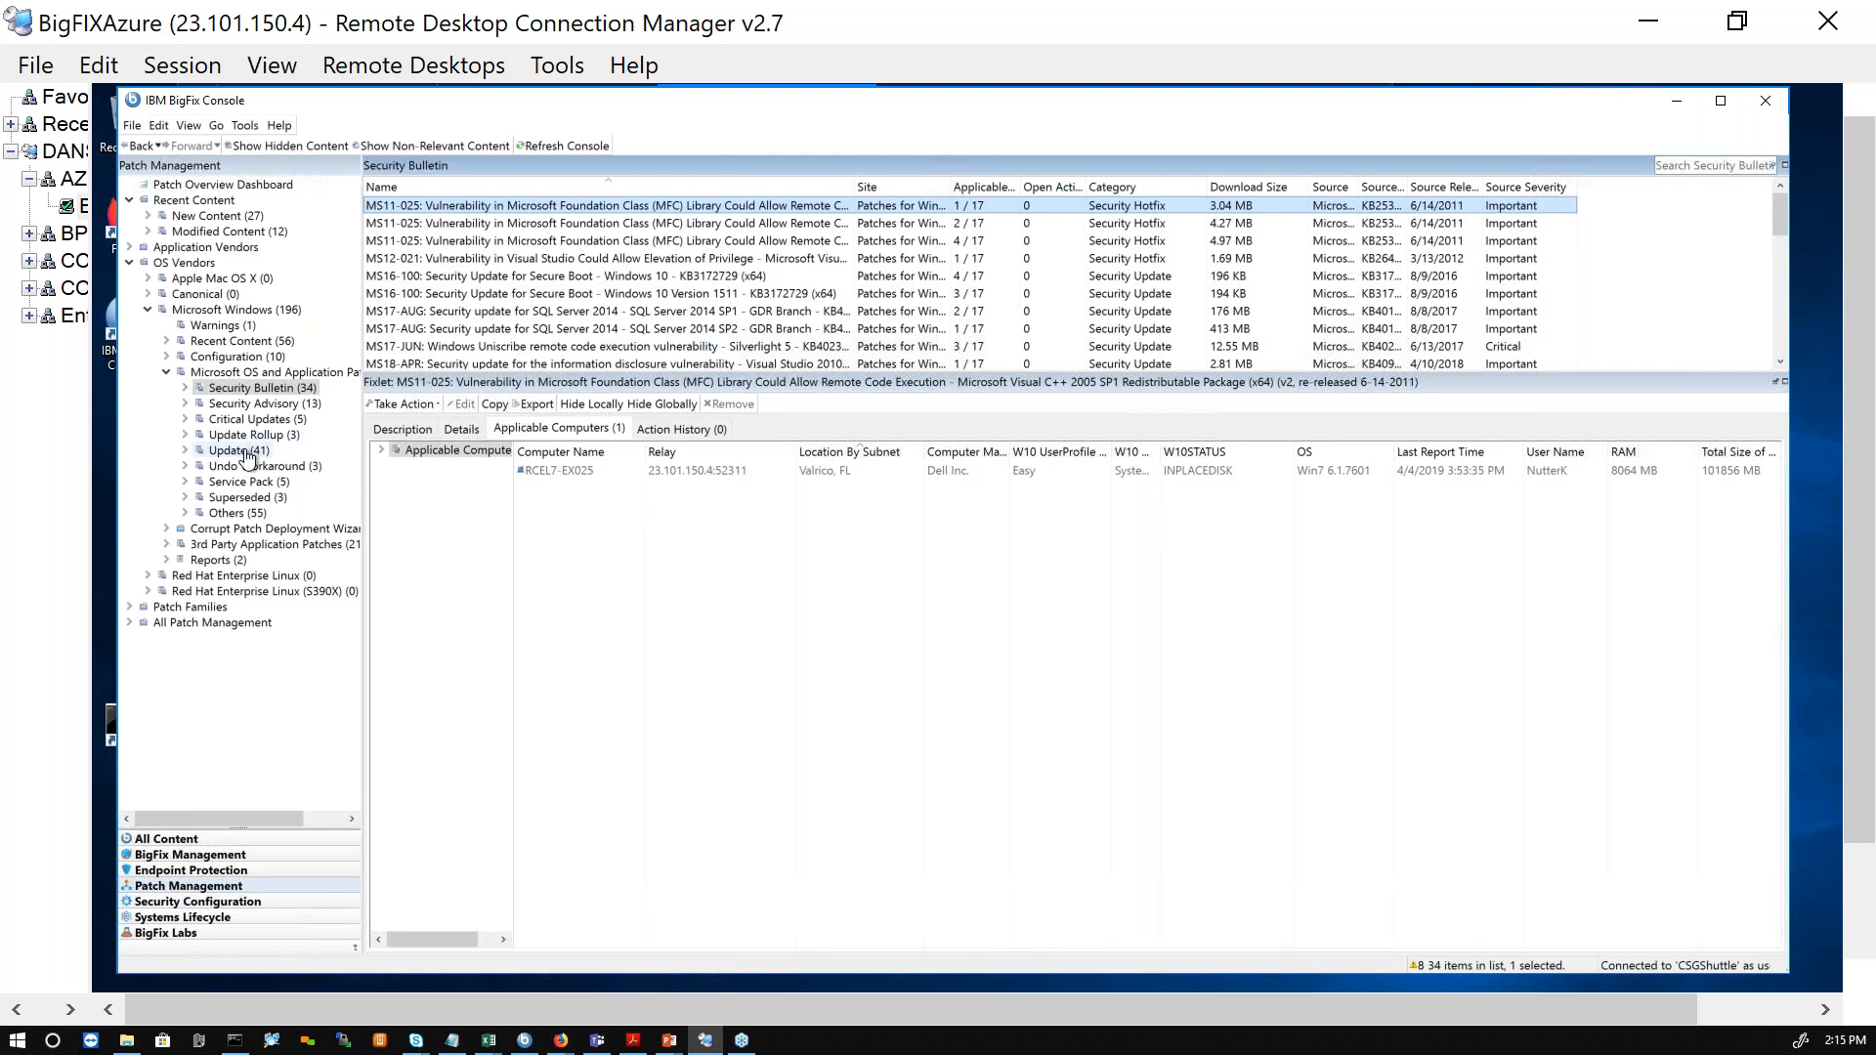
click(263, 499)
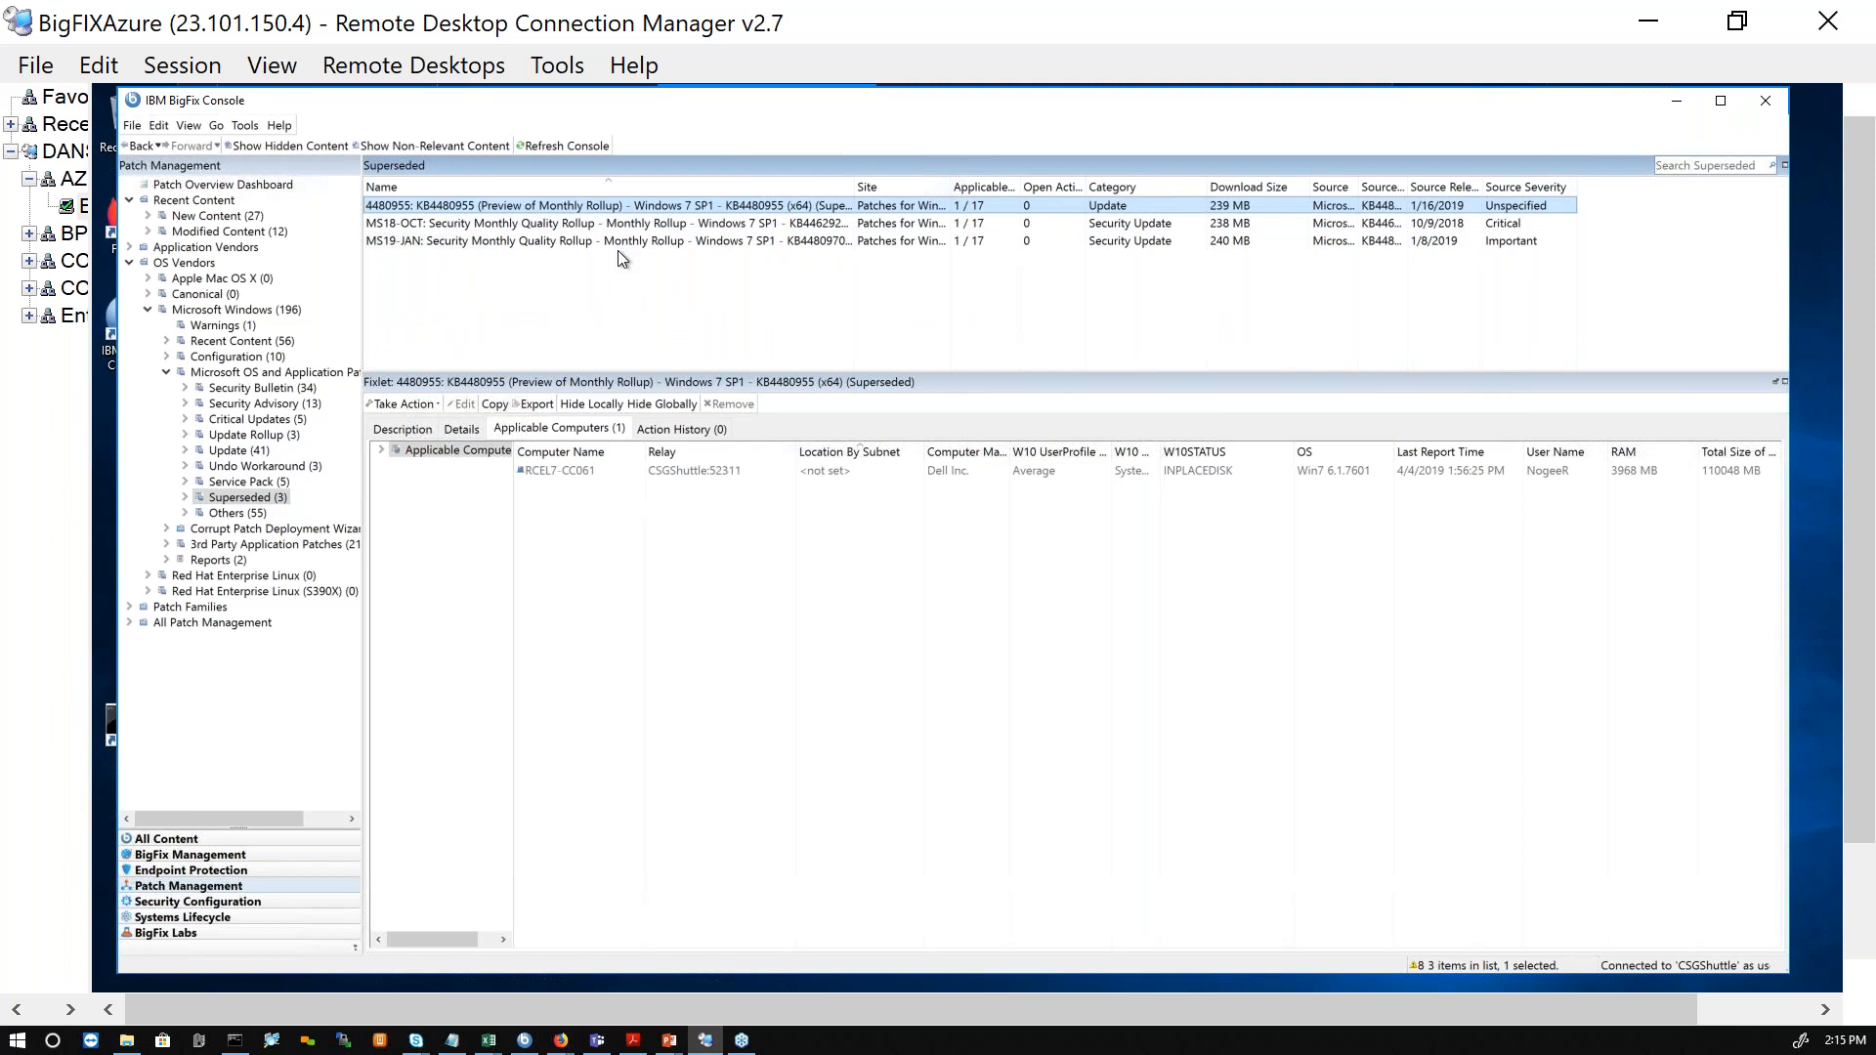
click(241, 421)
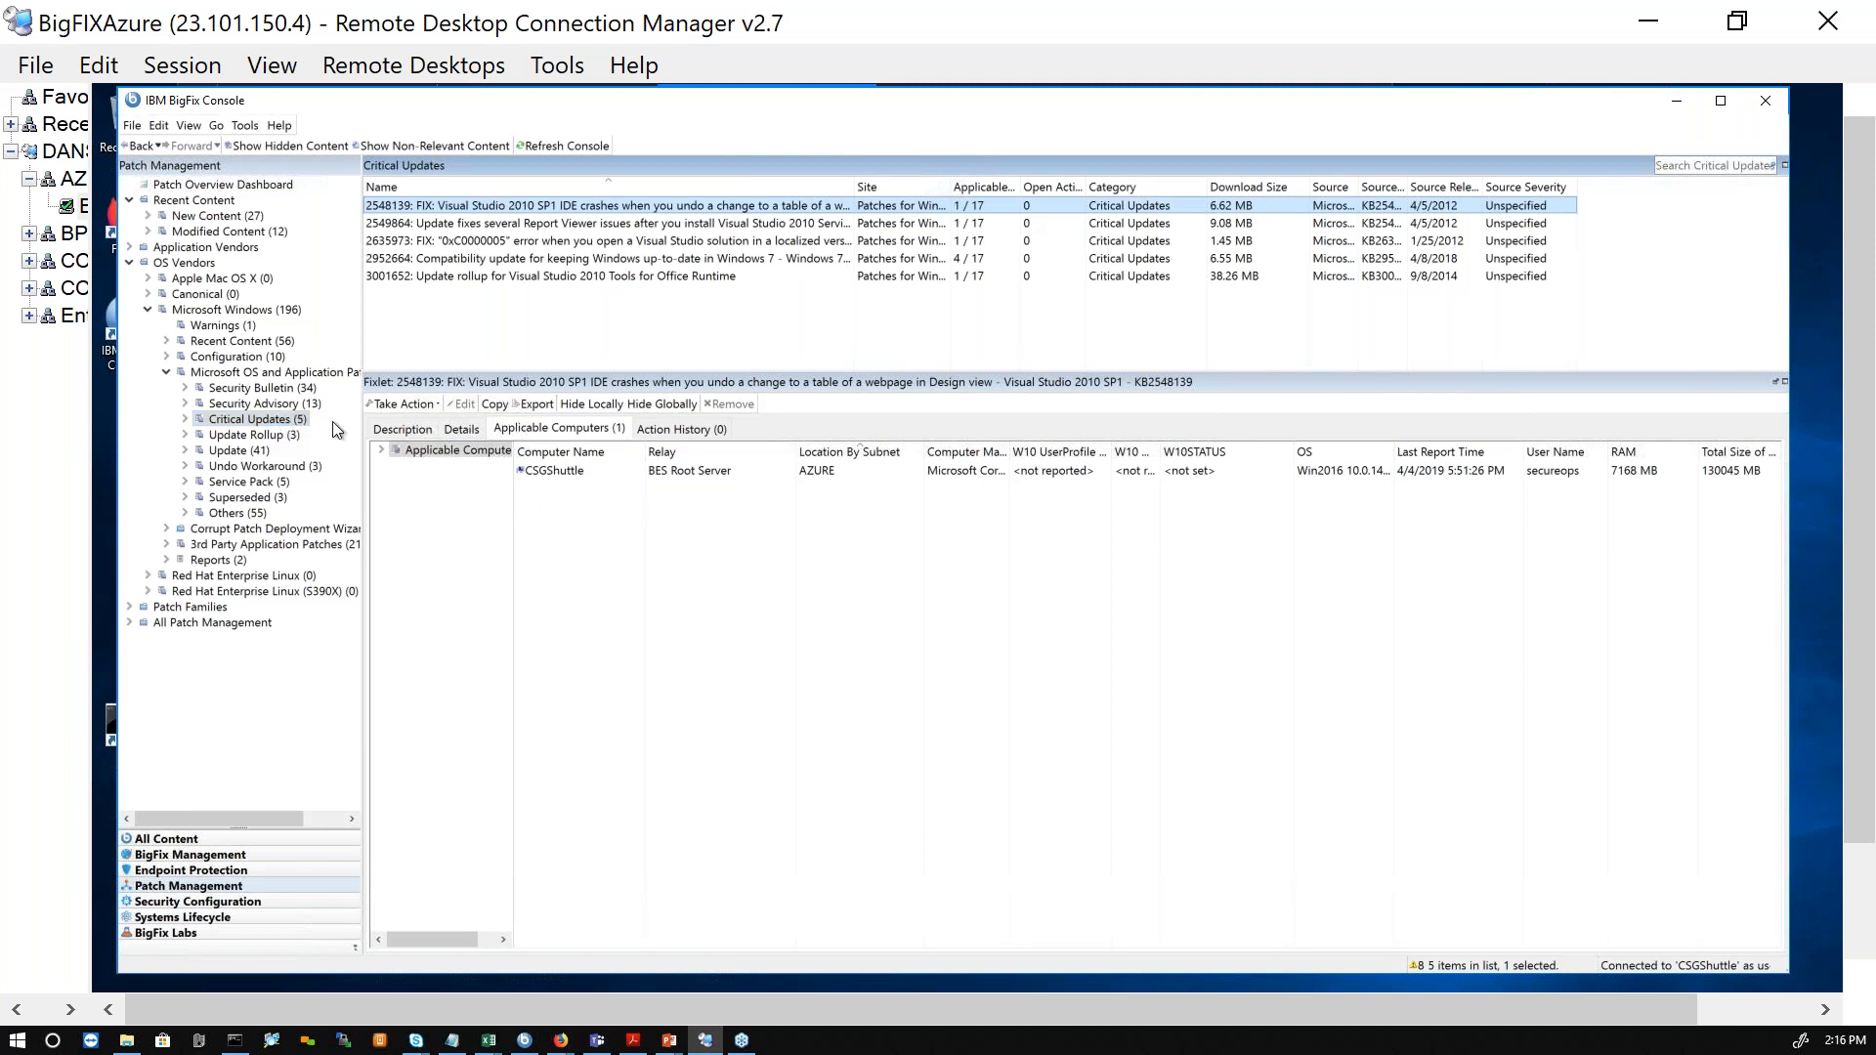
Step: Include non-relevant content in the Critical Updates list, inspect two non-applicable patches, and hide the non-relevant content again
click(426, 144)
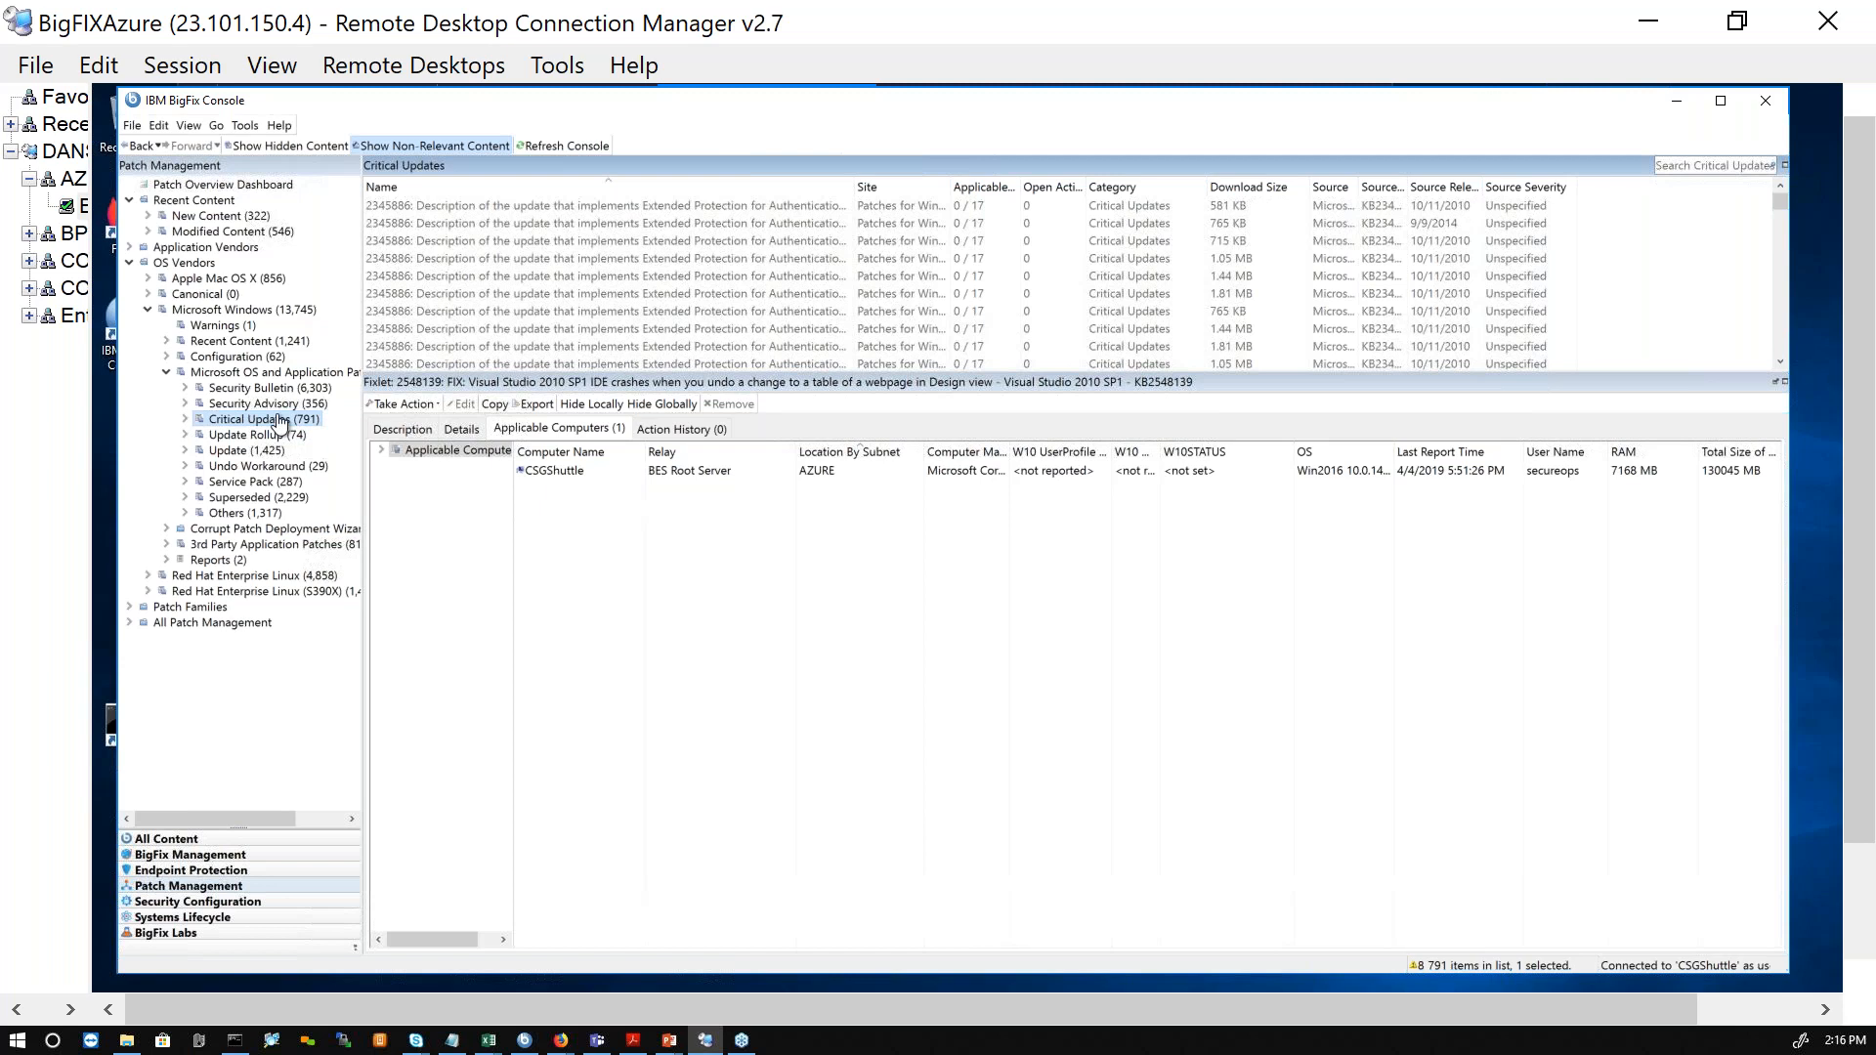
scroll(616, 272, down, 3)
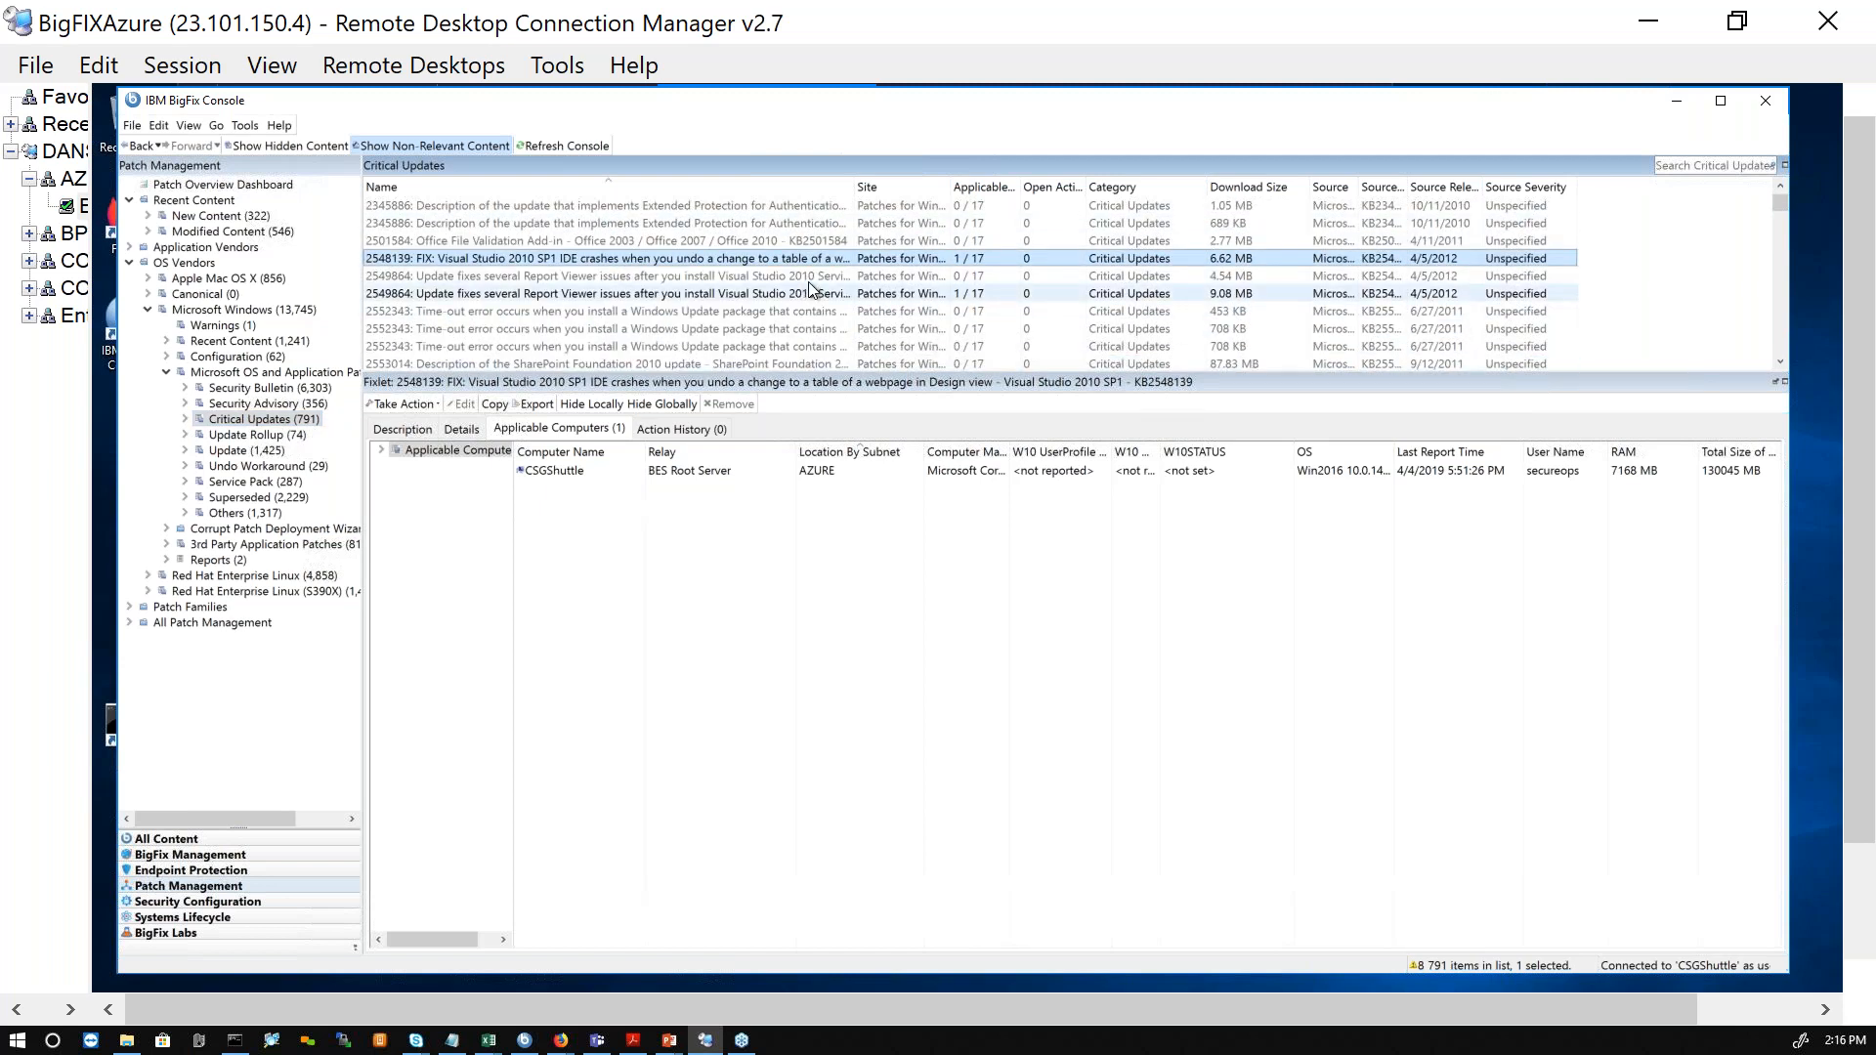
click(821, 276)
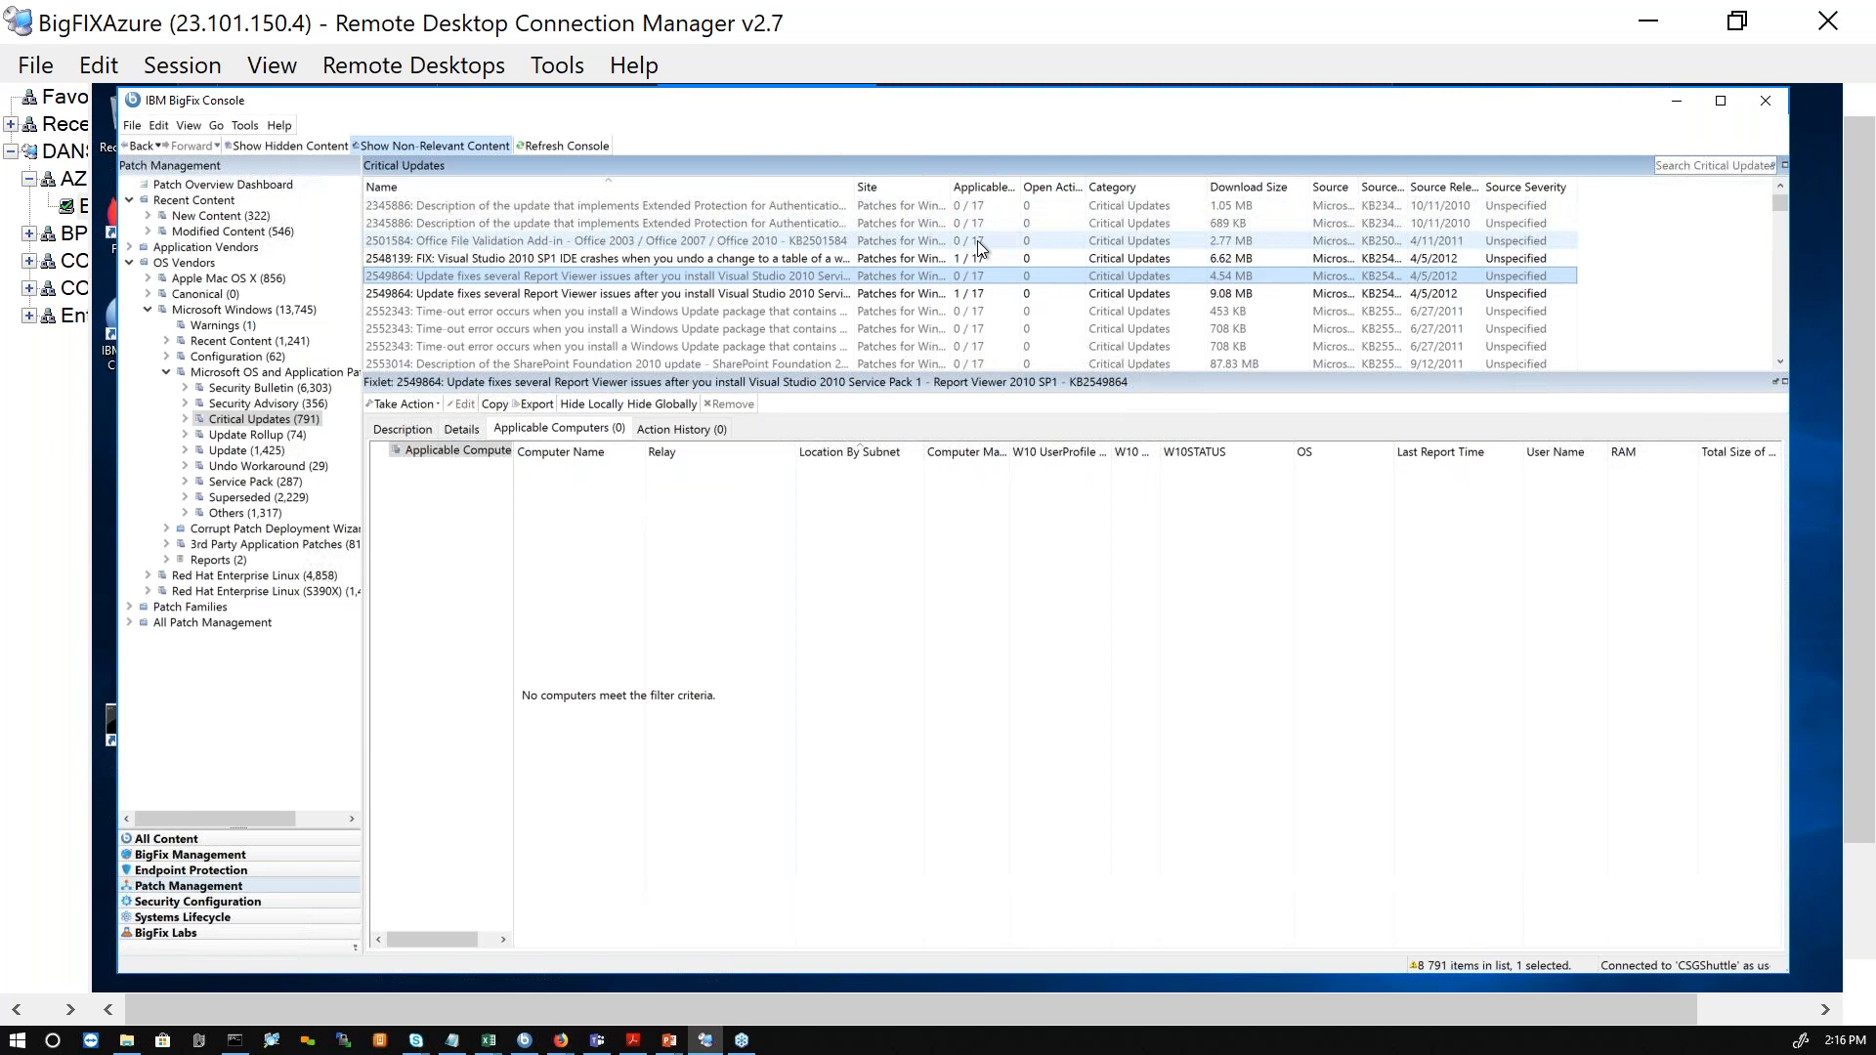
click(826, 223)
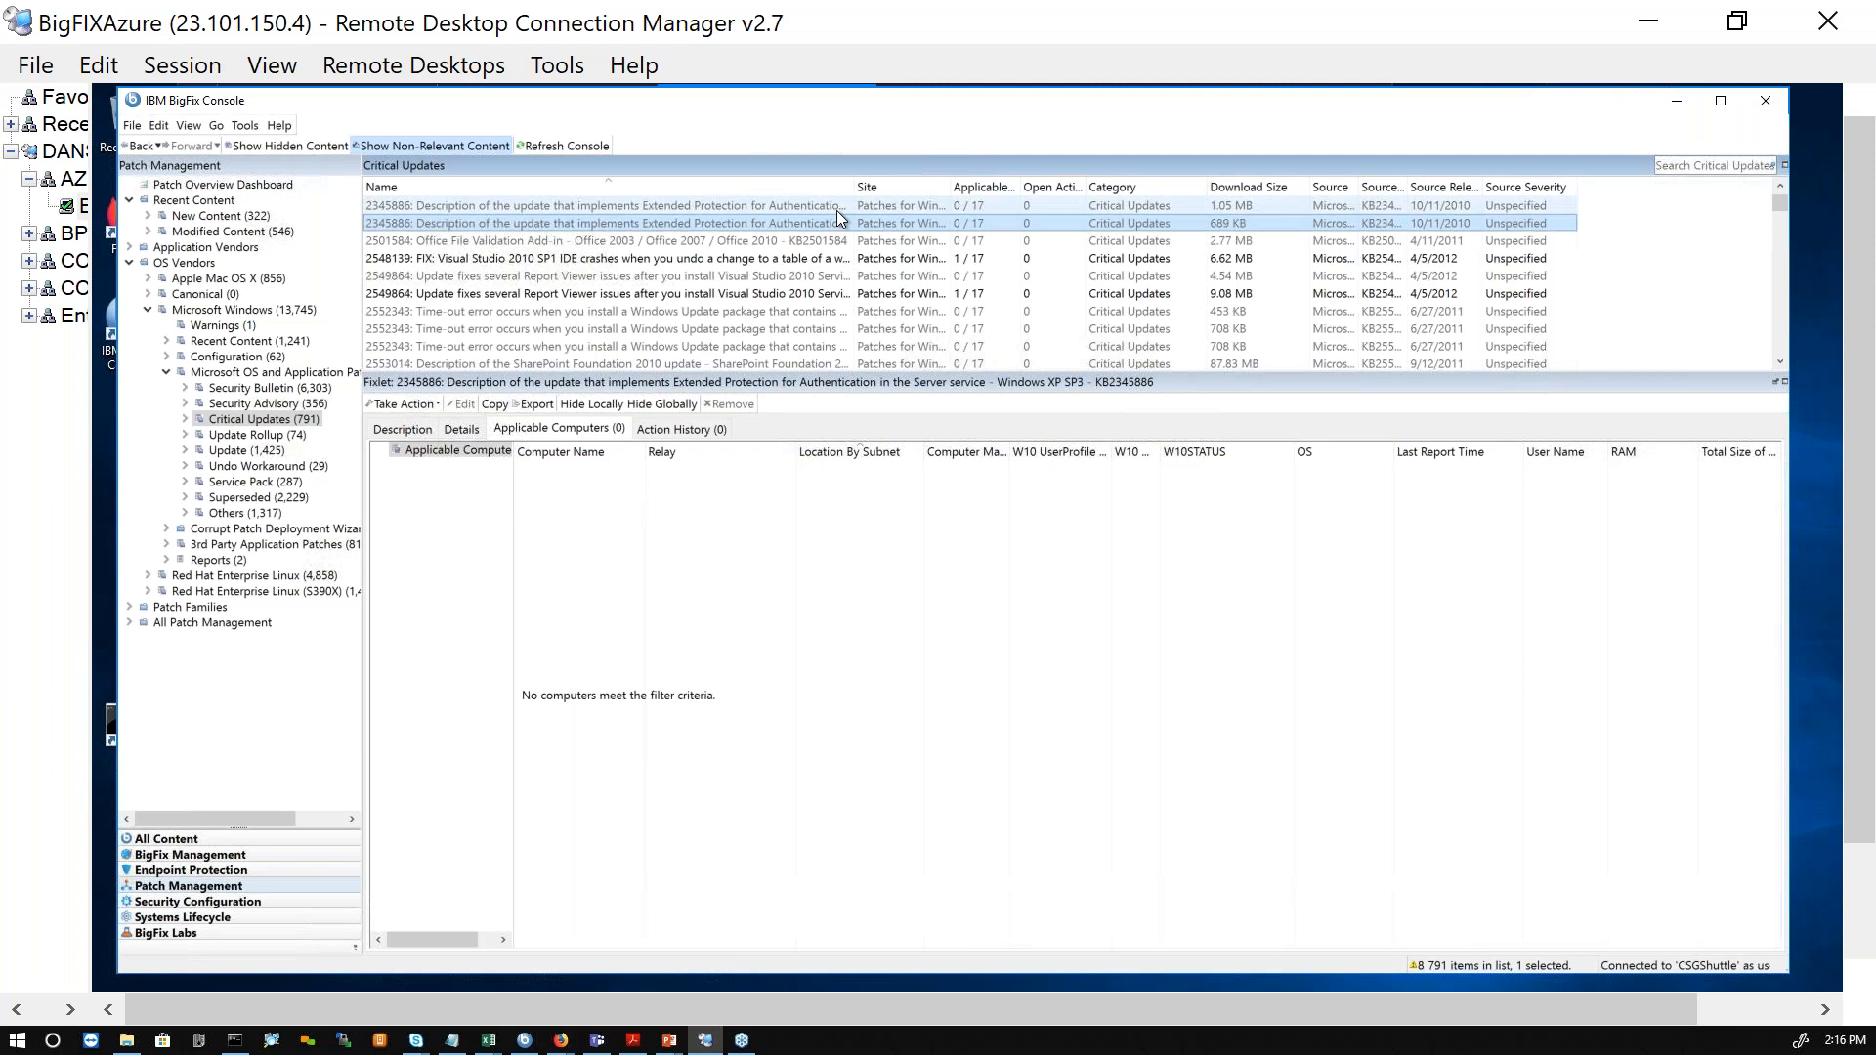
click(433, 147)
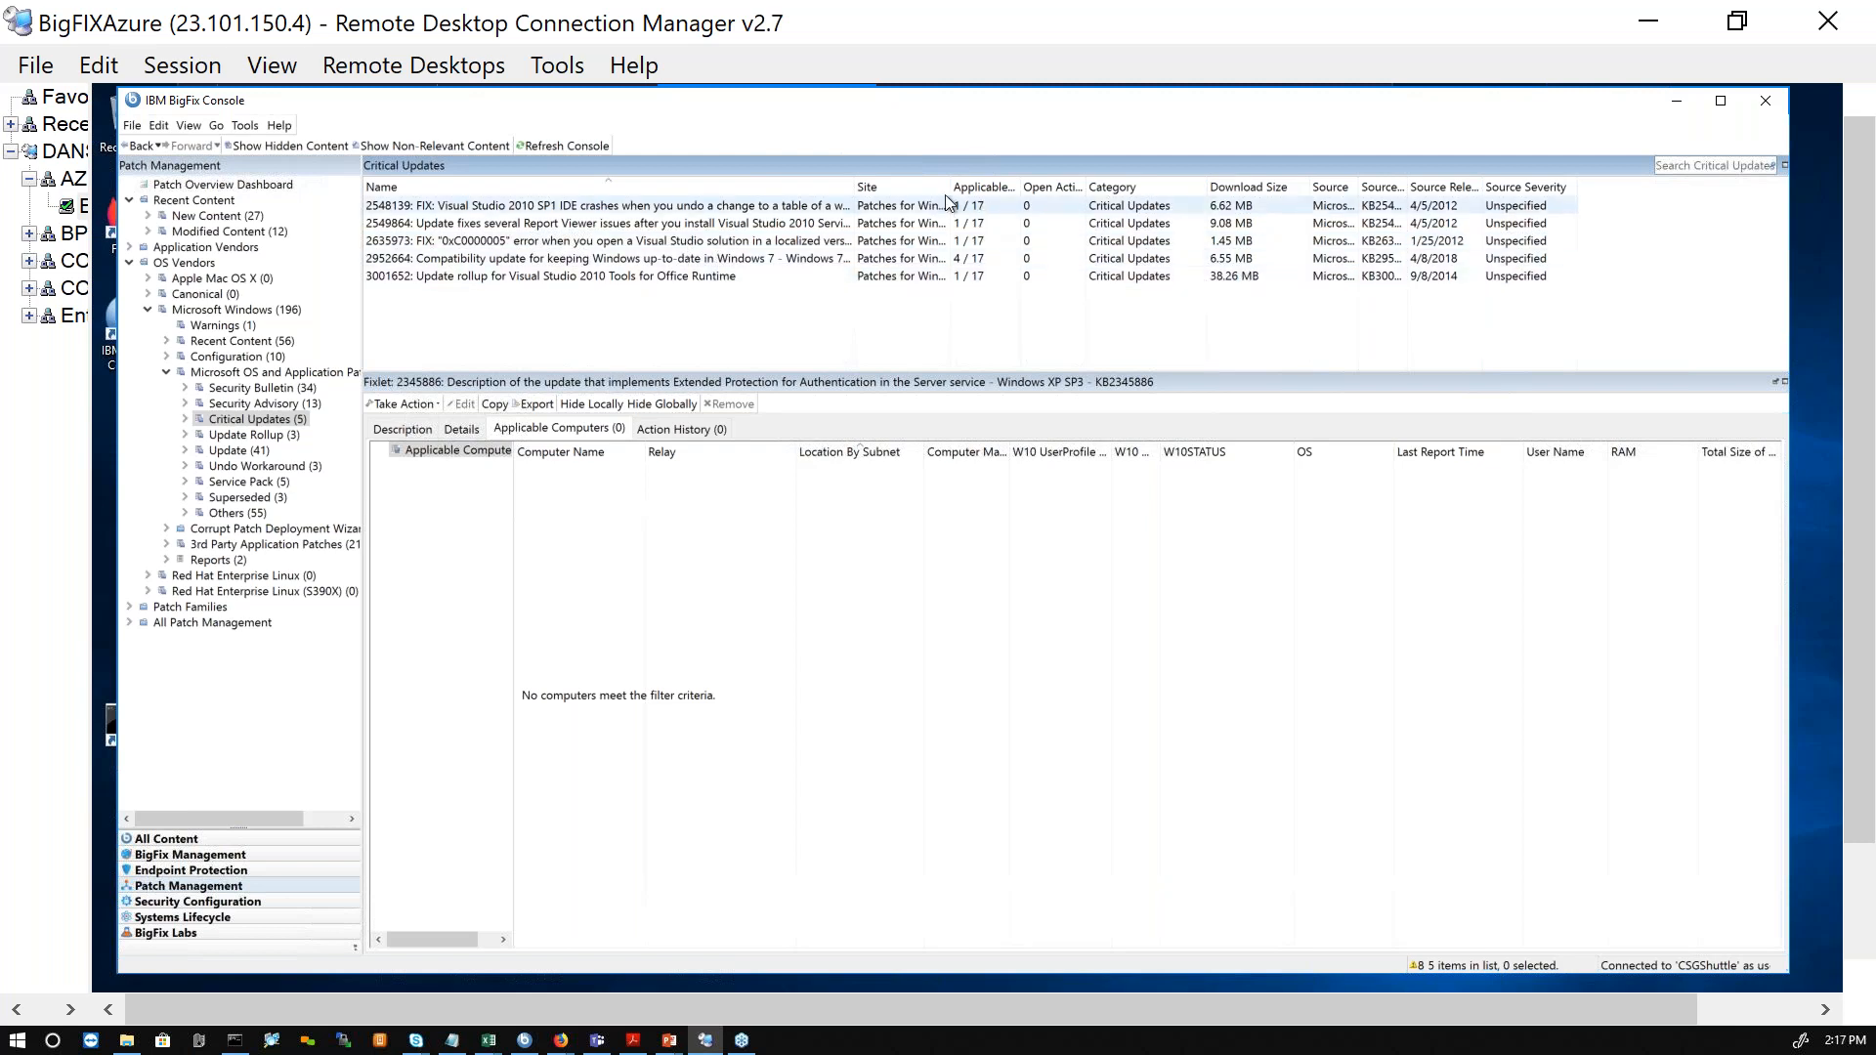
Step: Widen the applicable computer count column and check the applicable computers for critical updates 2548139 and 2952664
drag(1018, 185, 1084, 185)
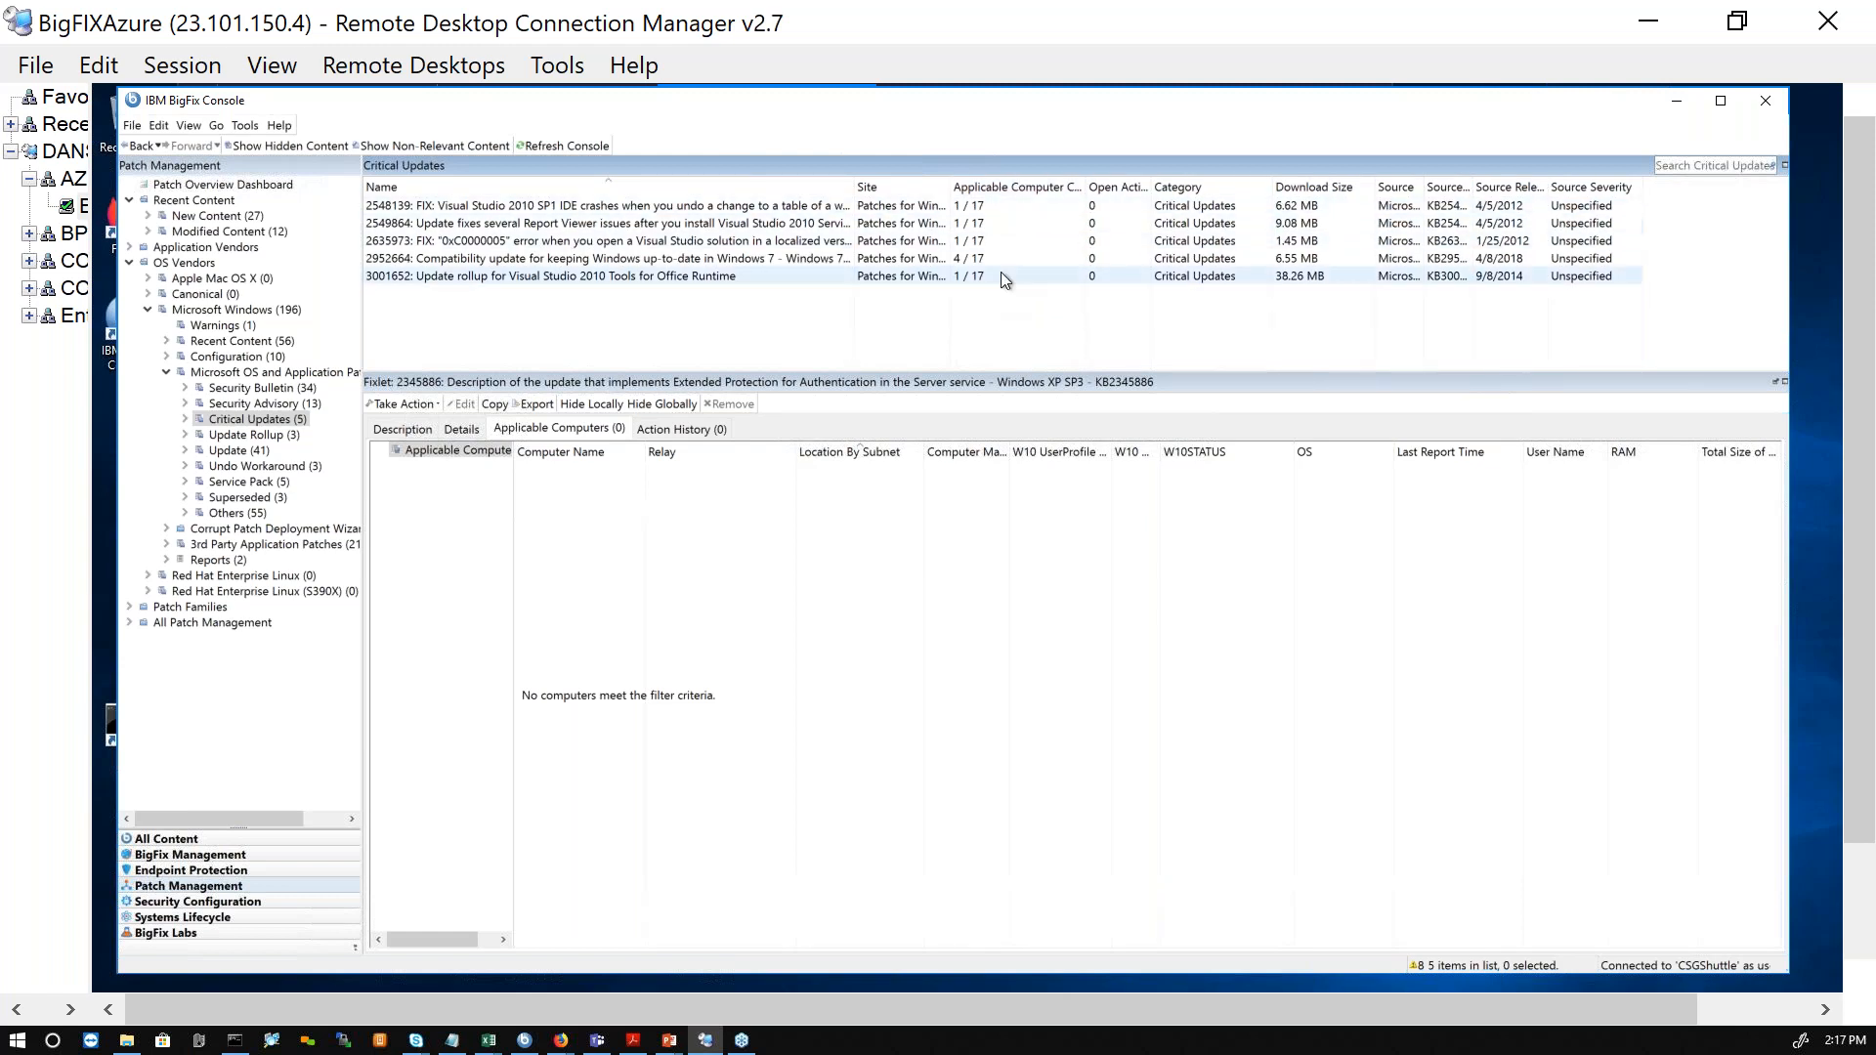
click(864, 209)
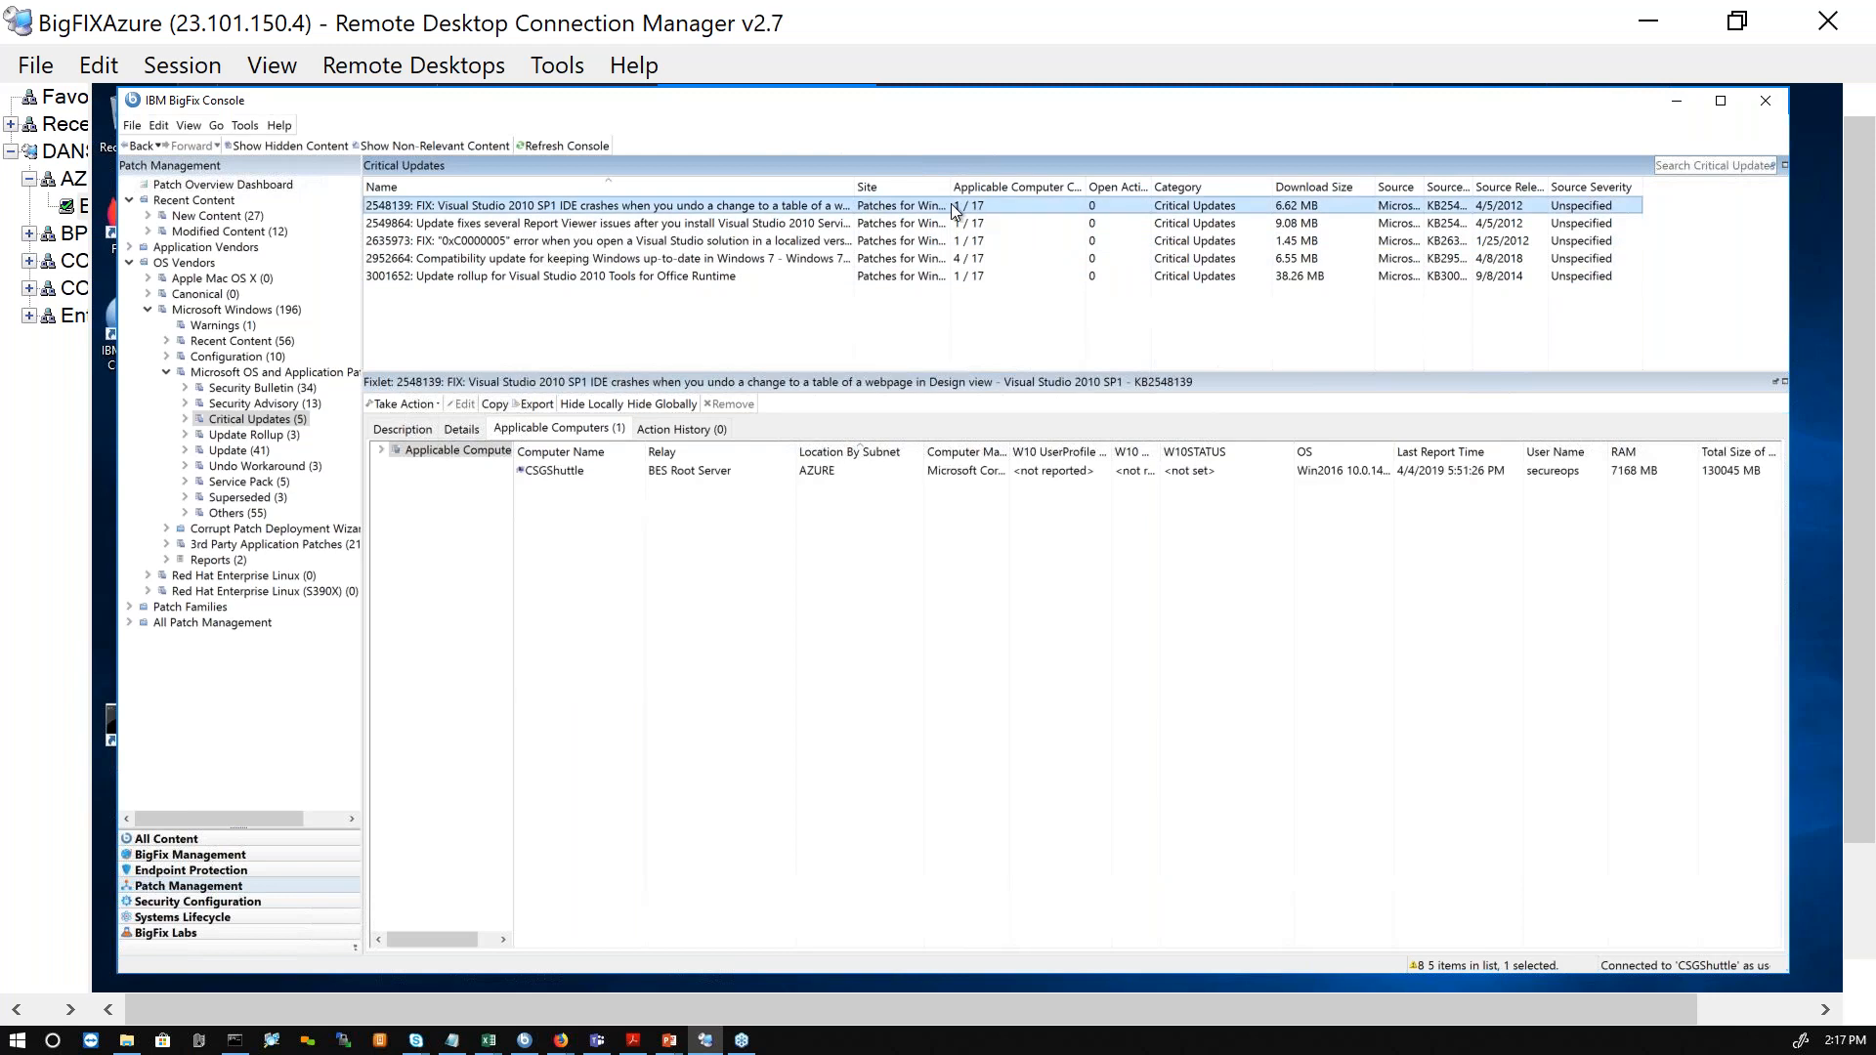
click(970, 258)
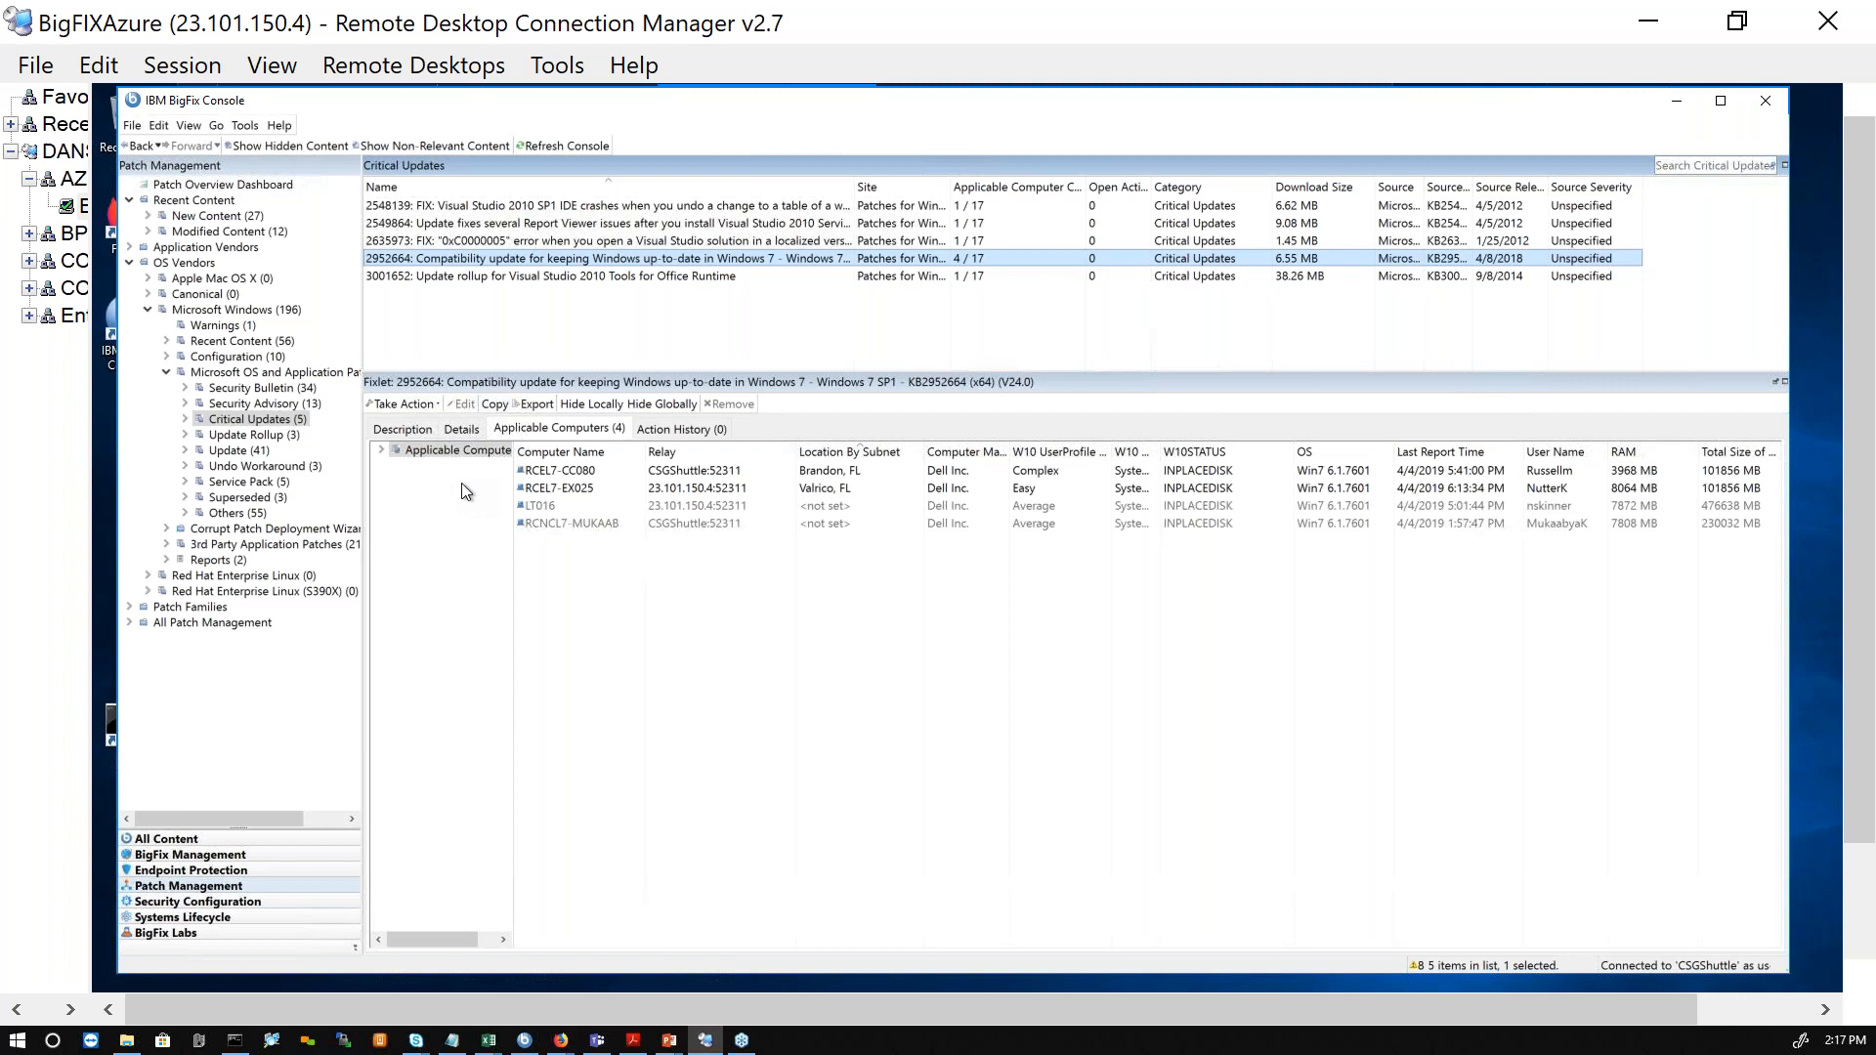
Step: Widen the Name column, read the enlarged description of update 2952664 and highlight its file size
drag(853, 187, 884, 186)
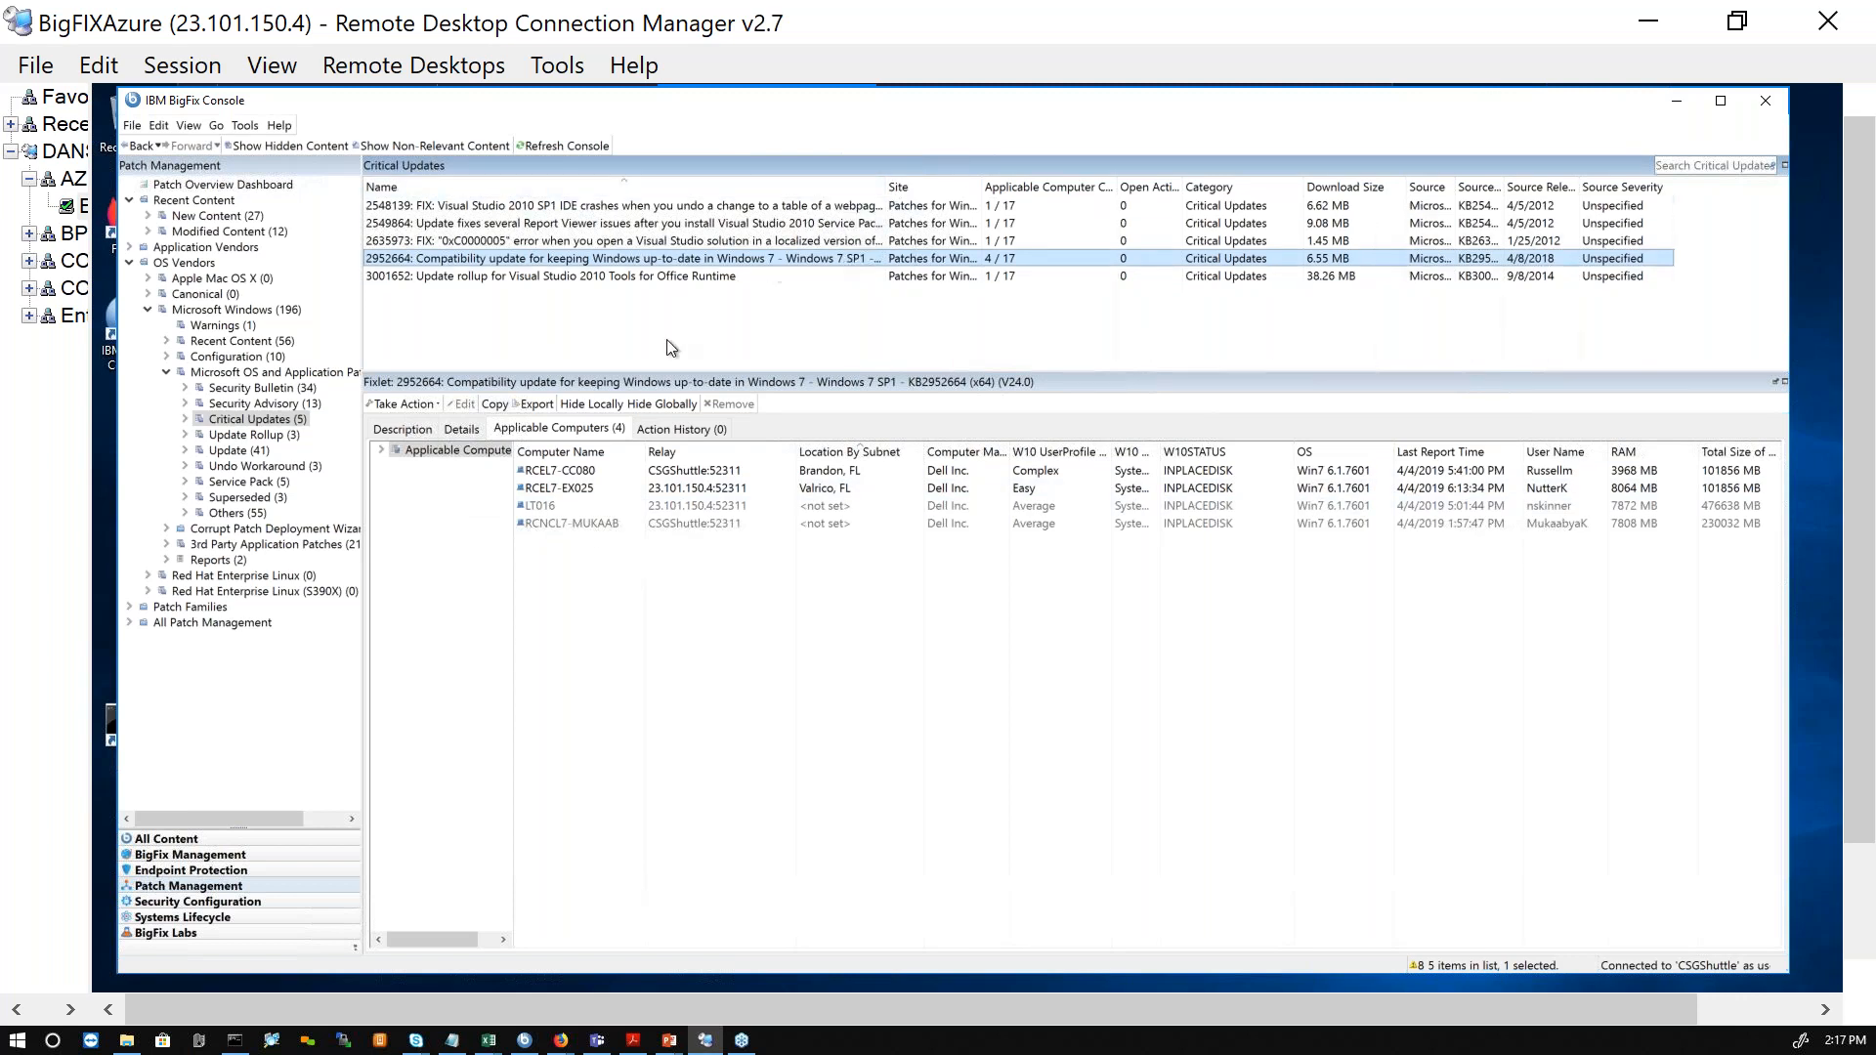
click(410, 431)
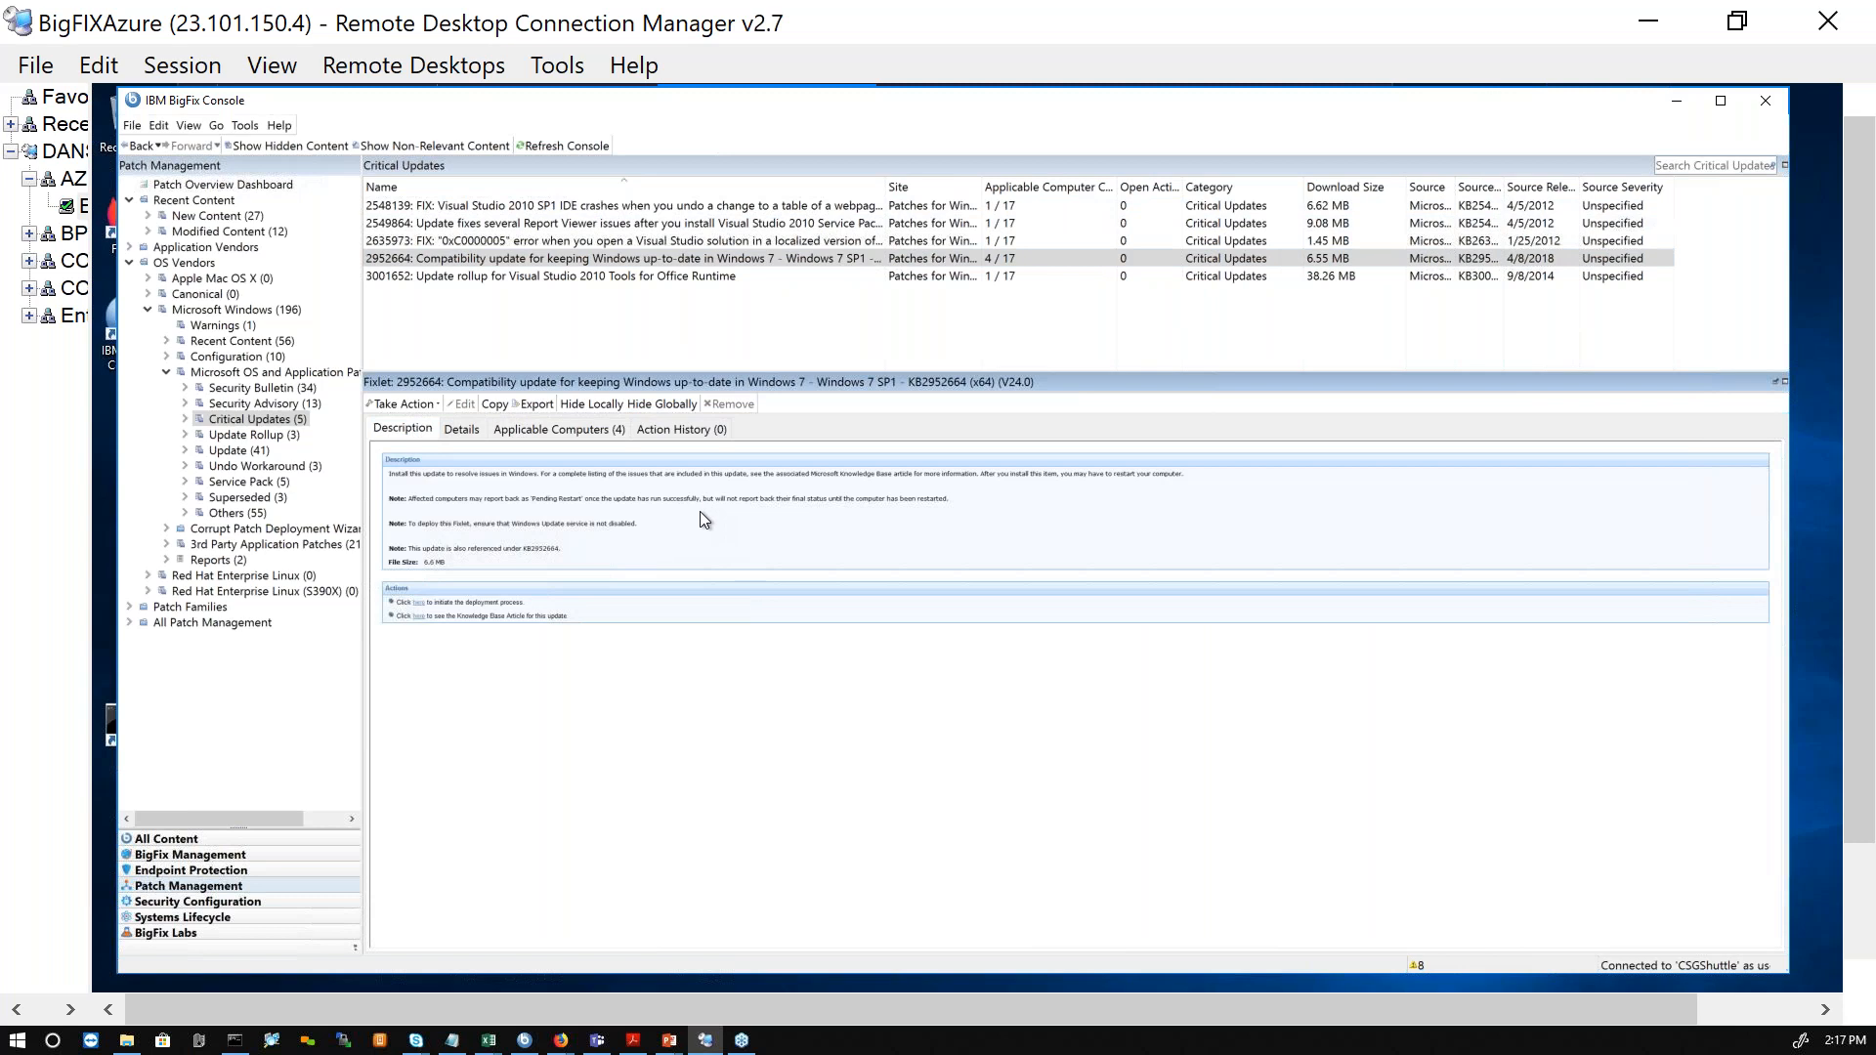
scroll(700, 514, up, 7)
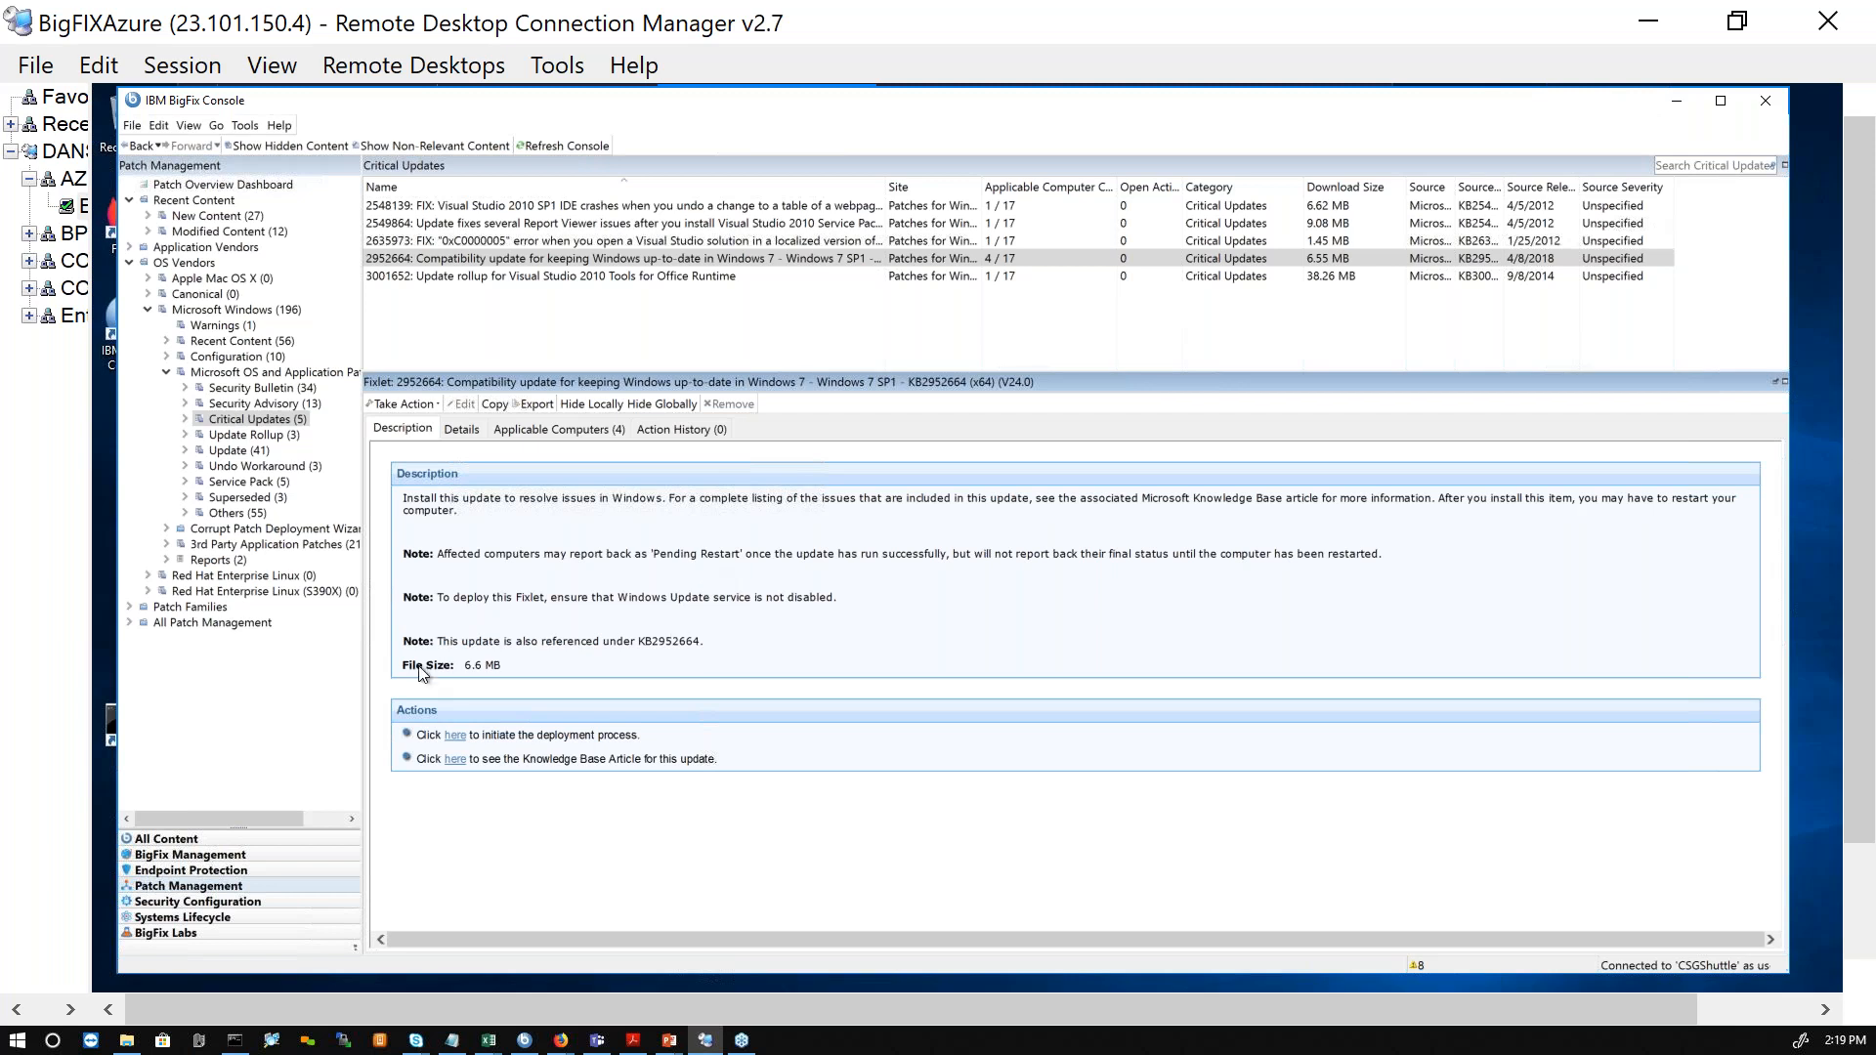
drag(636, 644, 756, 652)
drag(514, 673, 466, 674)
Step: Open the Knowledge Base article for update 2952664 from its available actions, and return to the console
click(438, 408)
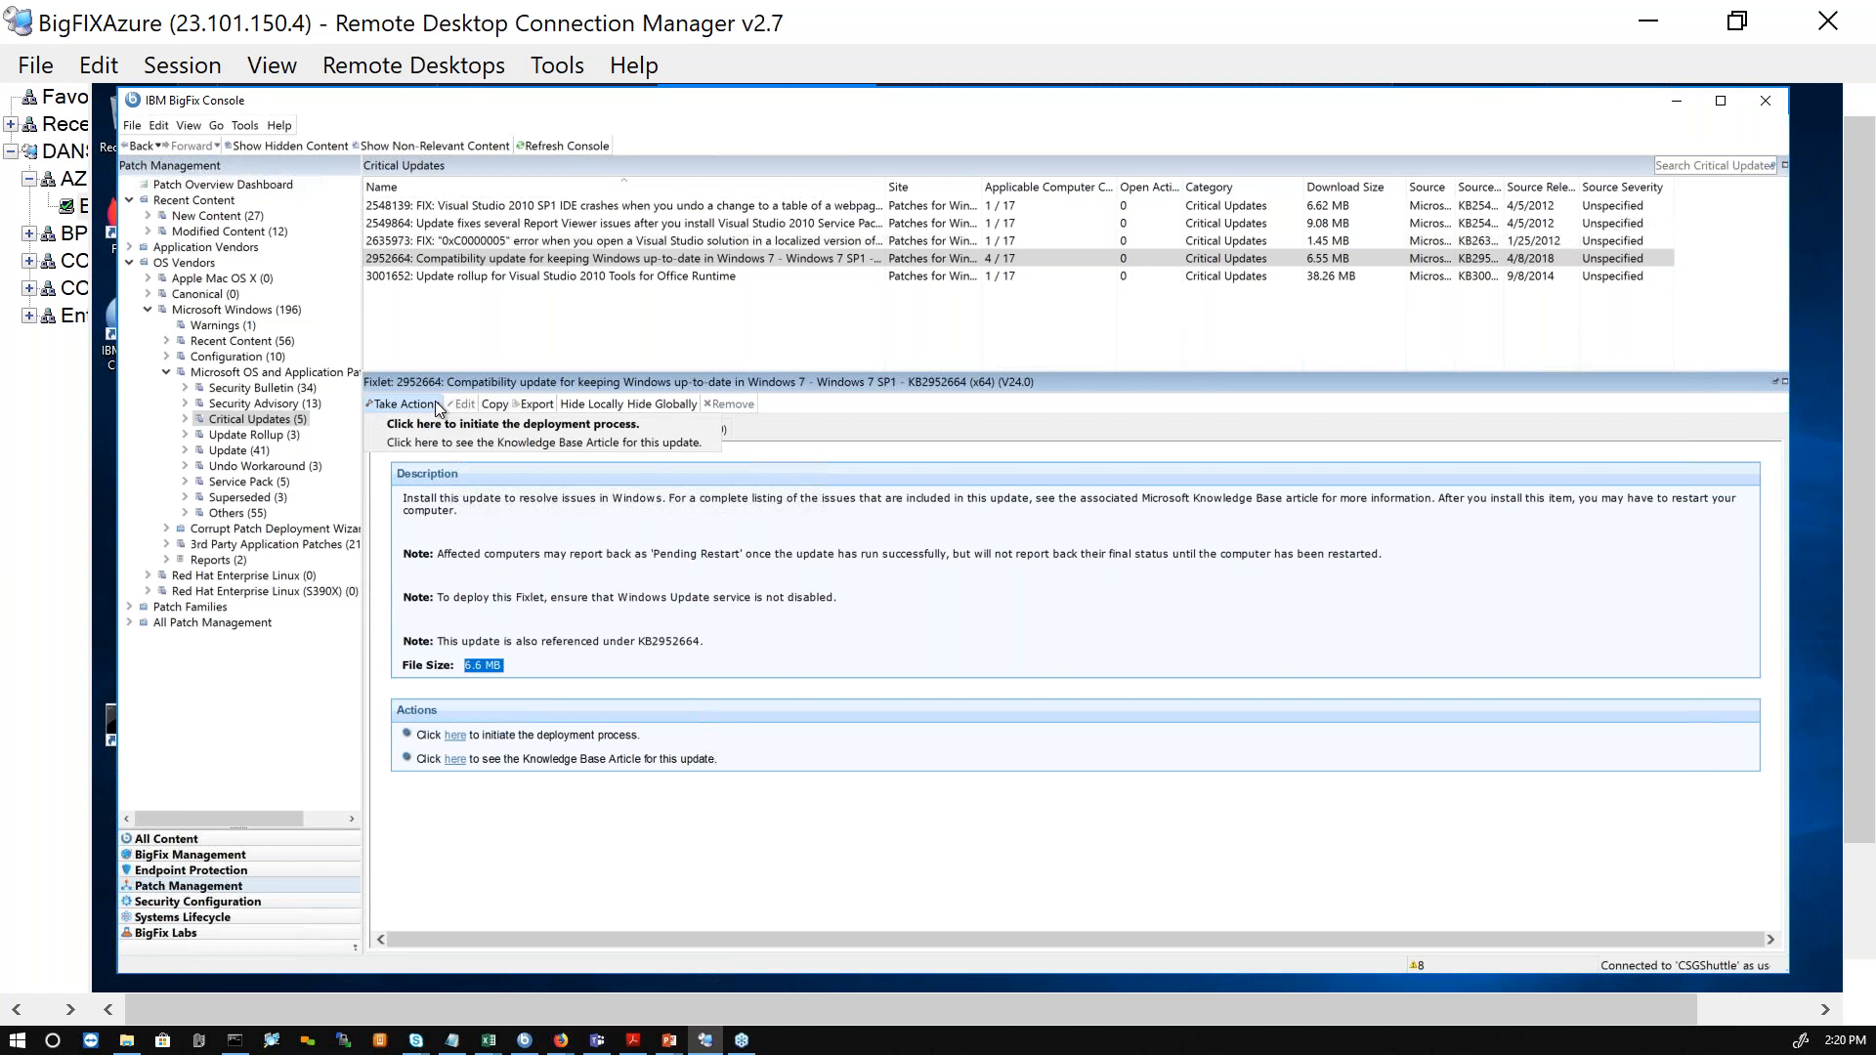
click(544, 412)
click(428, 403)
click(429, 402)
click(433, 407)
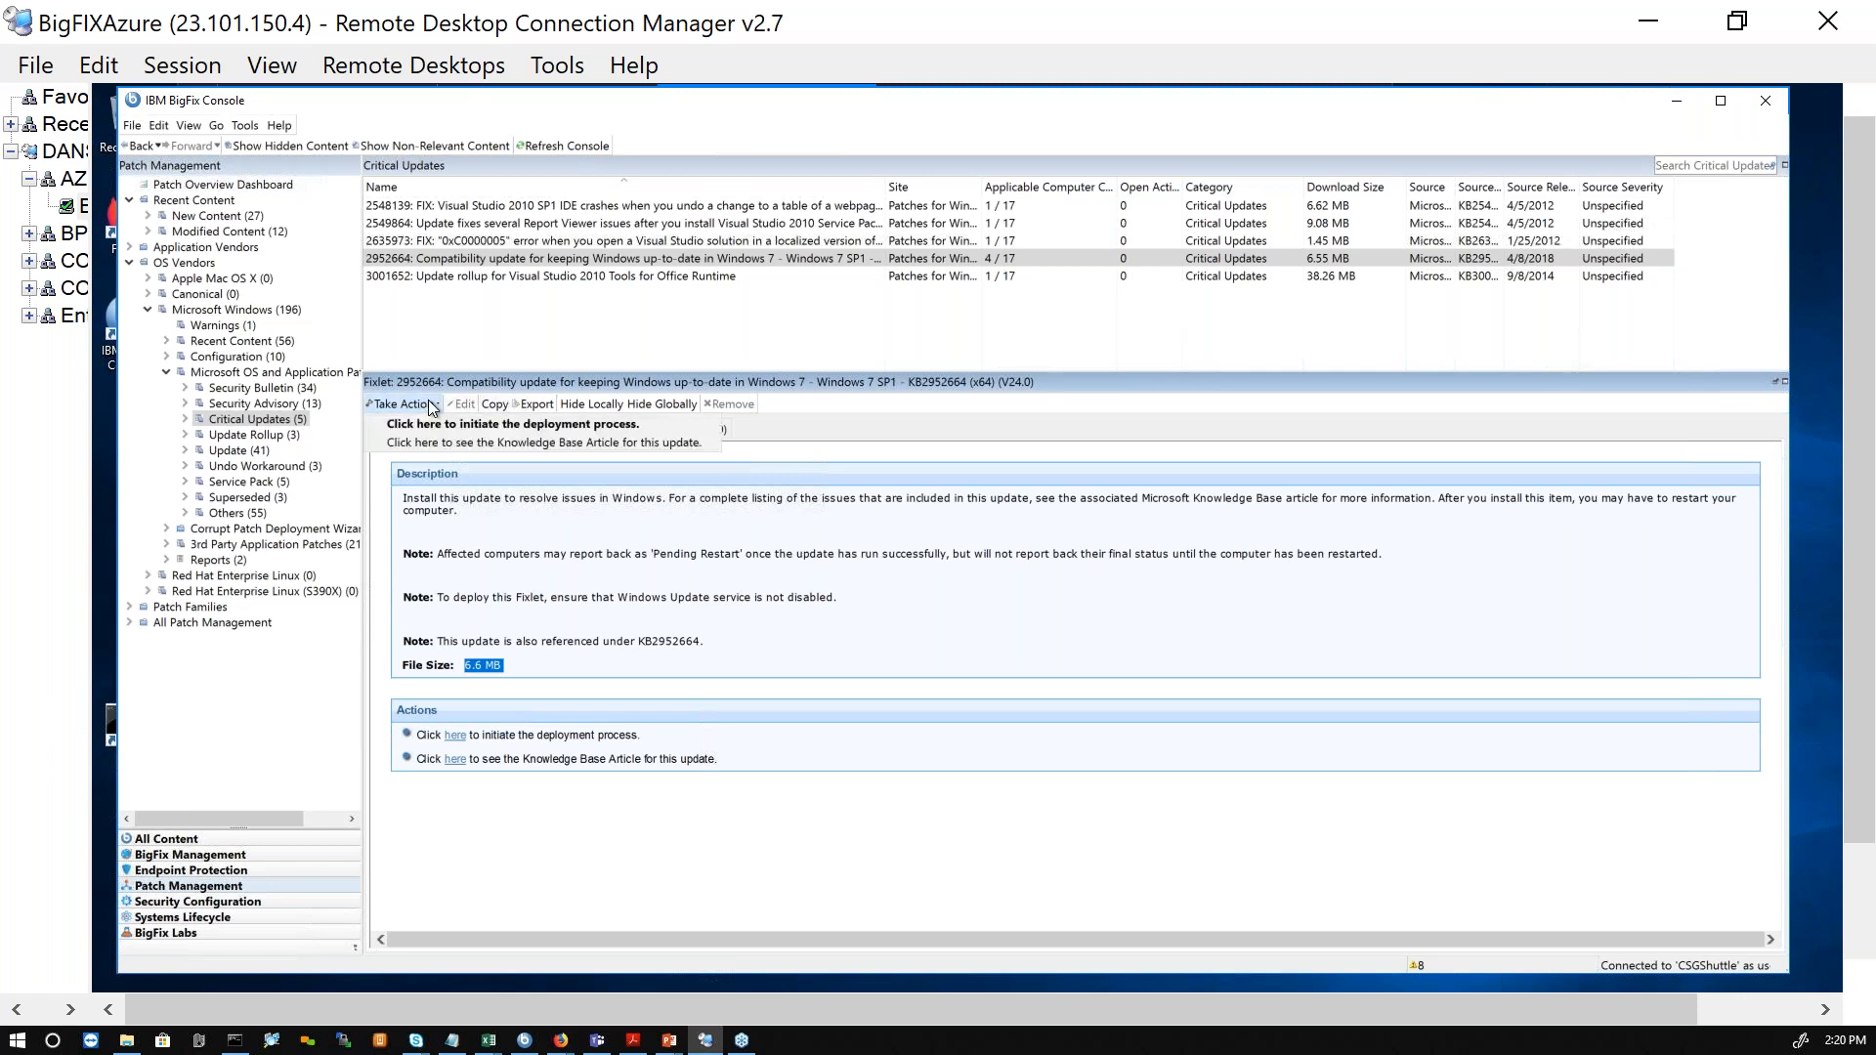
click(674, 445)
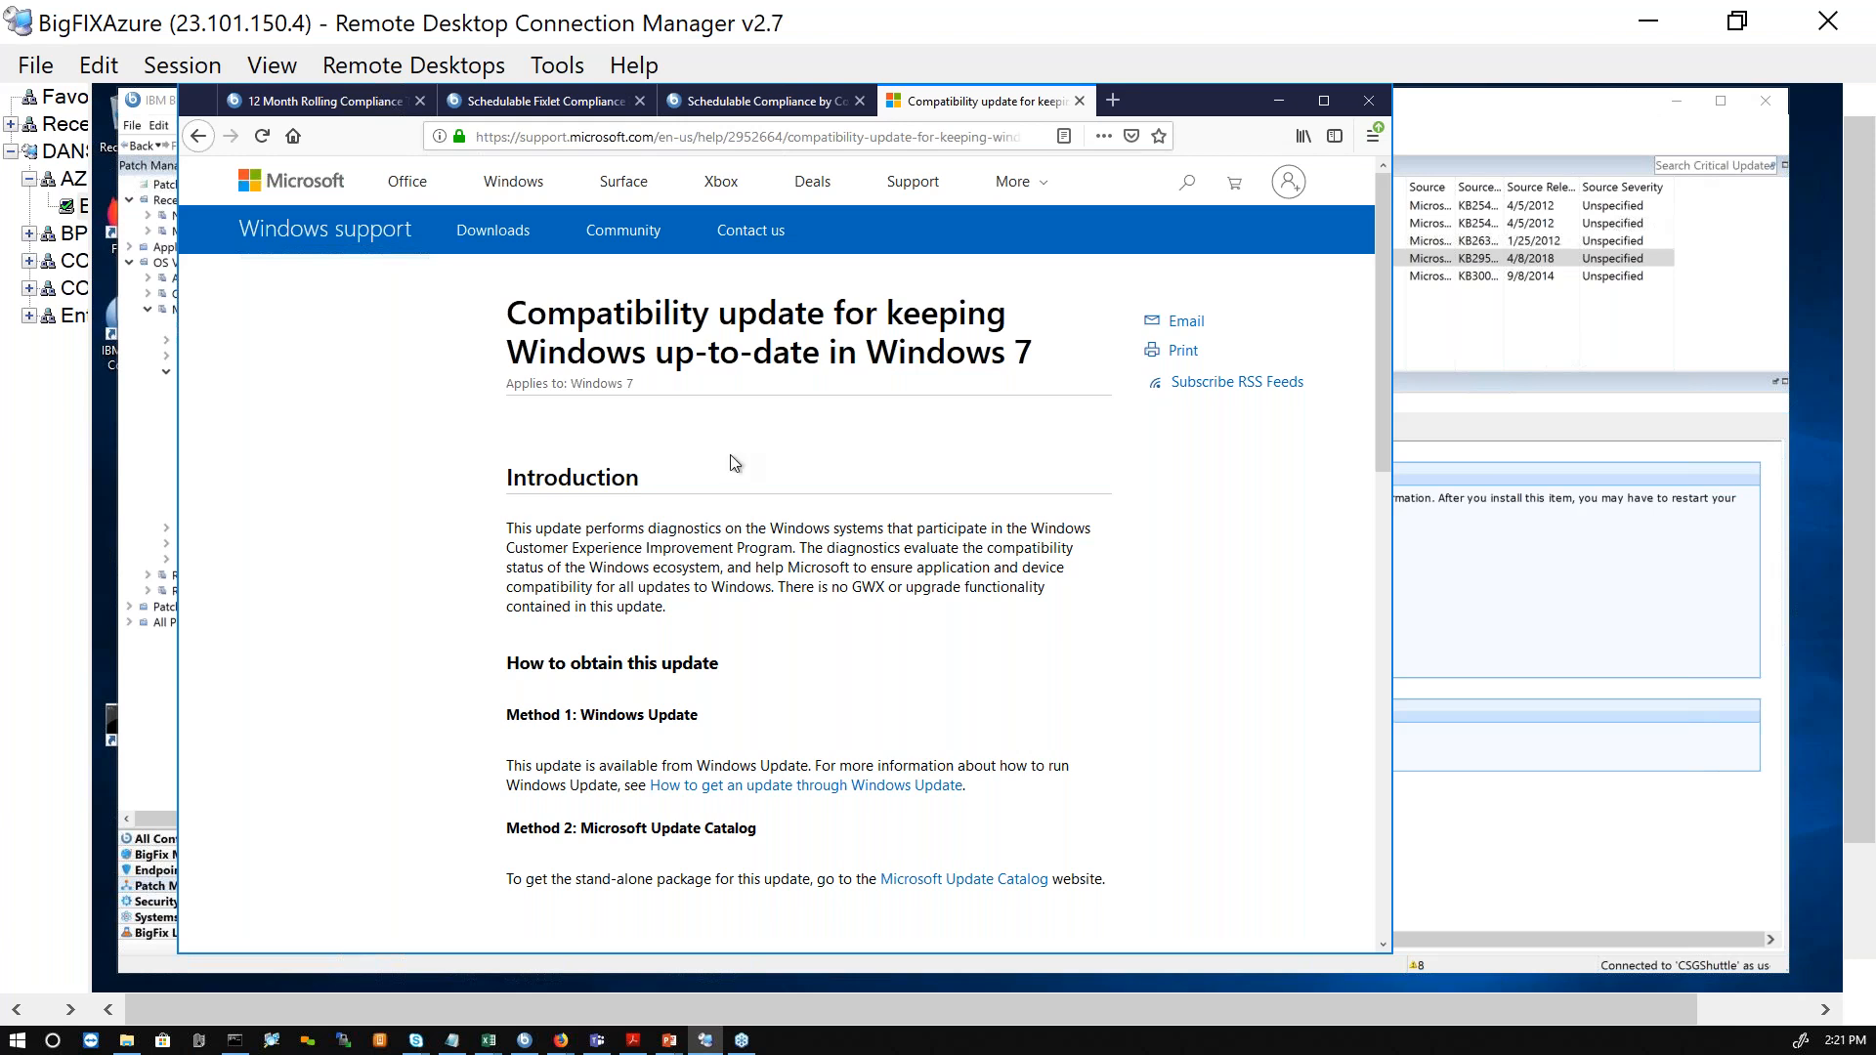
click(1522, 126)
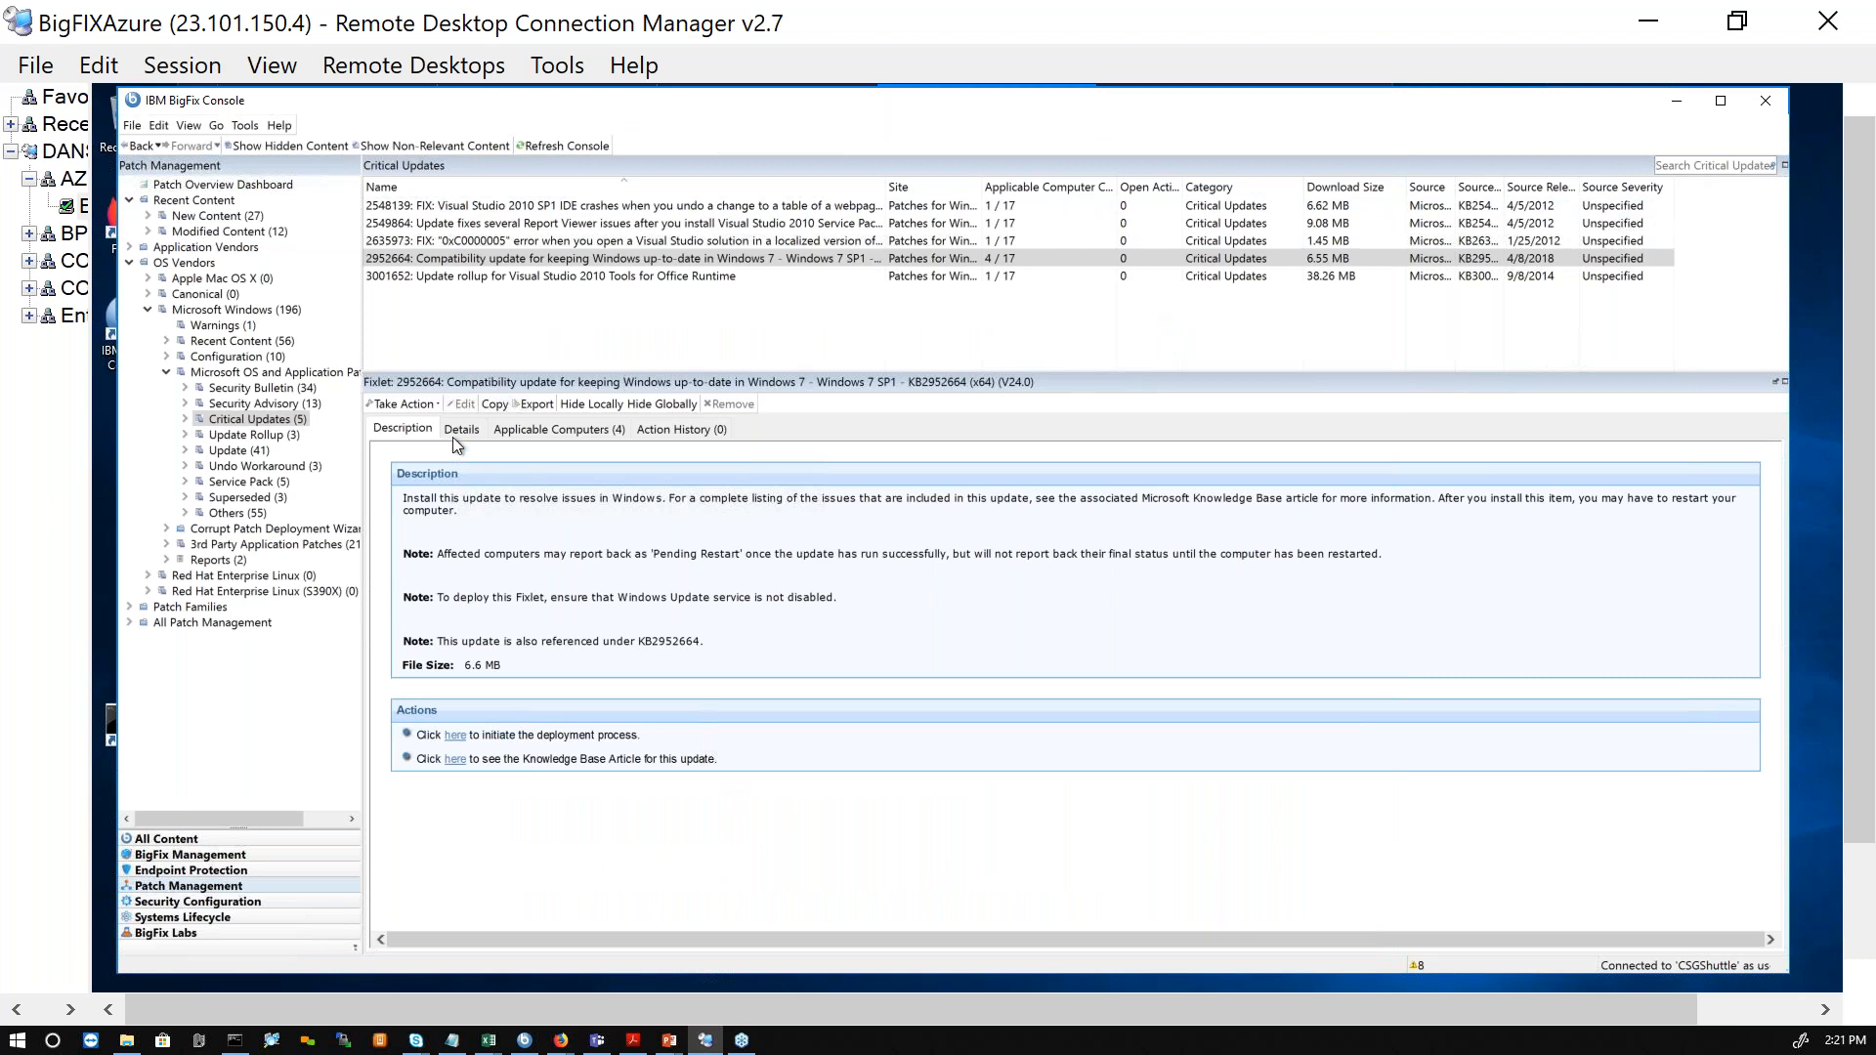
Step: Initiate the deployment of update 2952664, enlarge the action dialog and select target computers RCEL7-CC080 and RCEL7-EX025
click(431, 404)
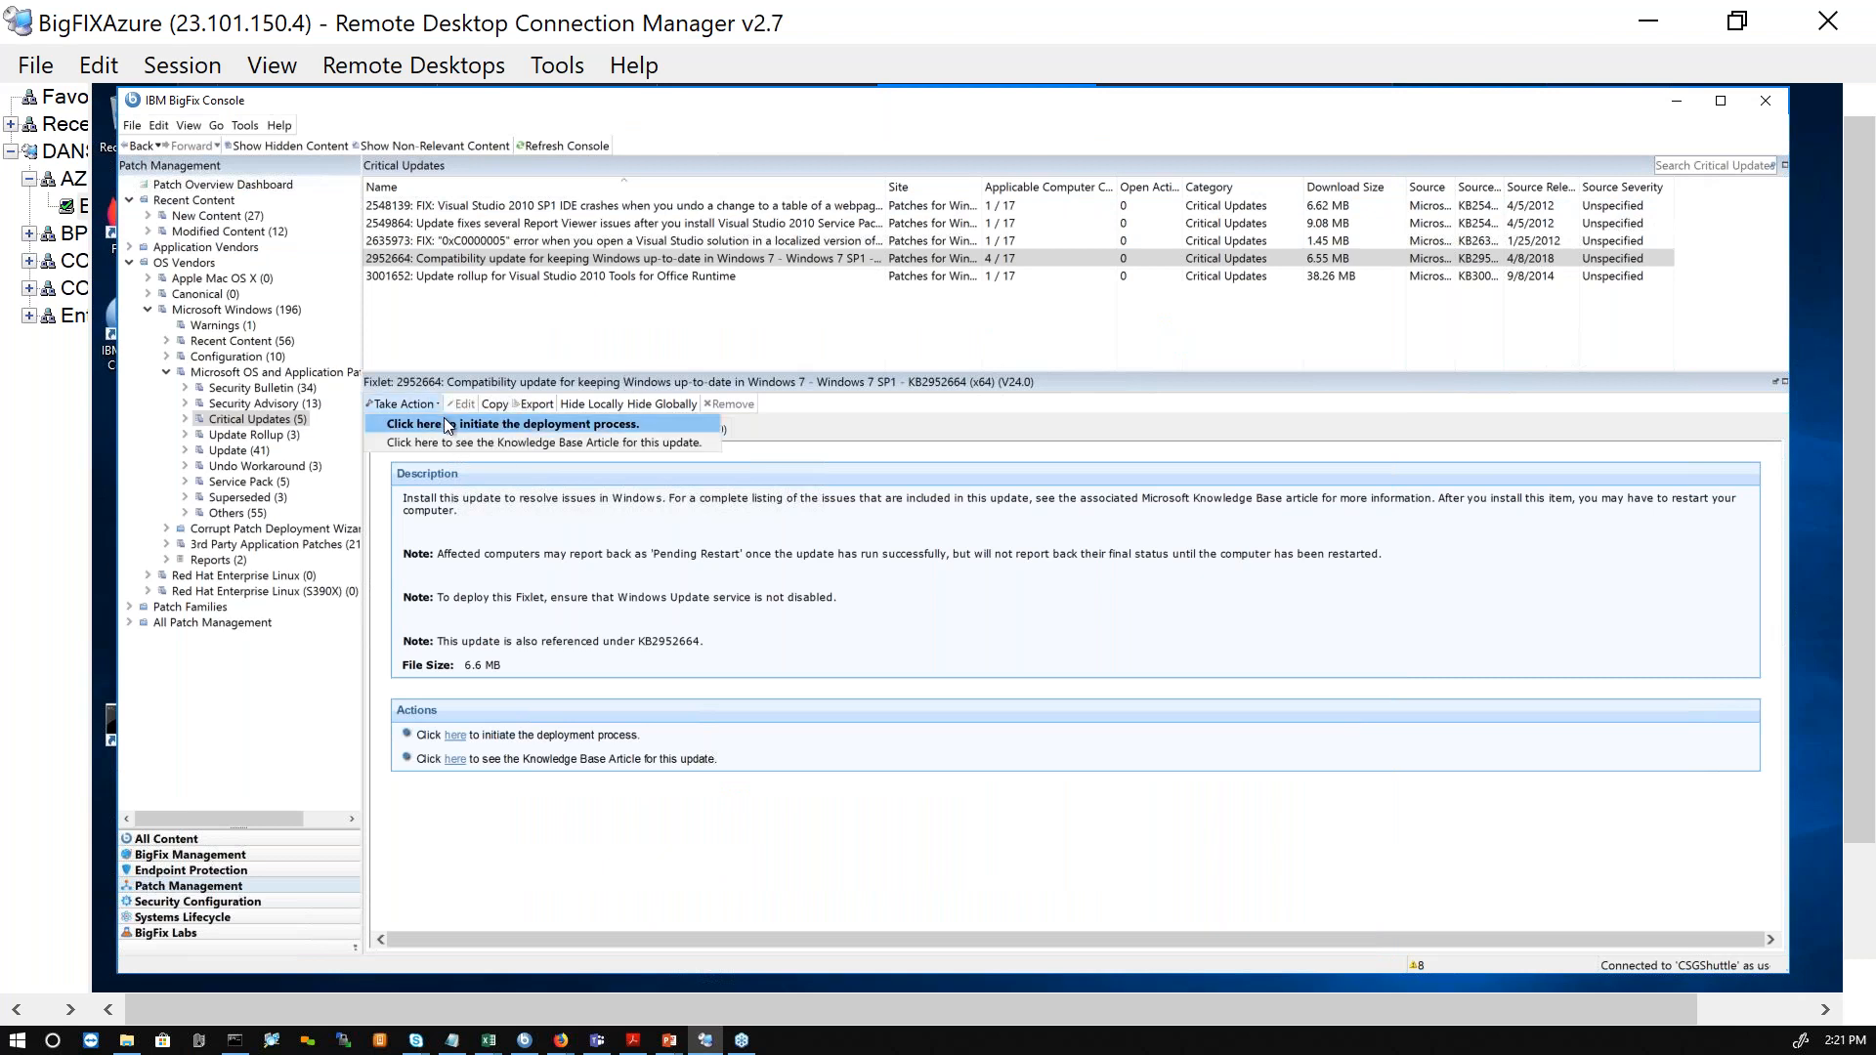
click(450, 424)
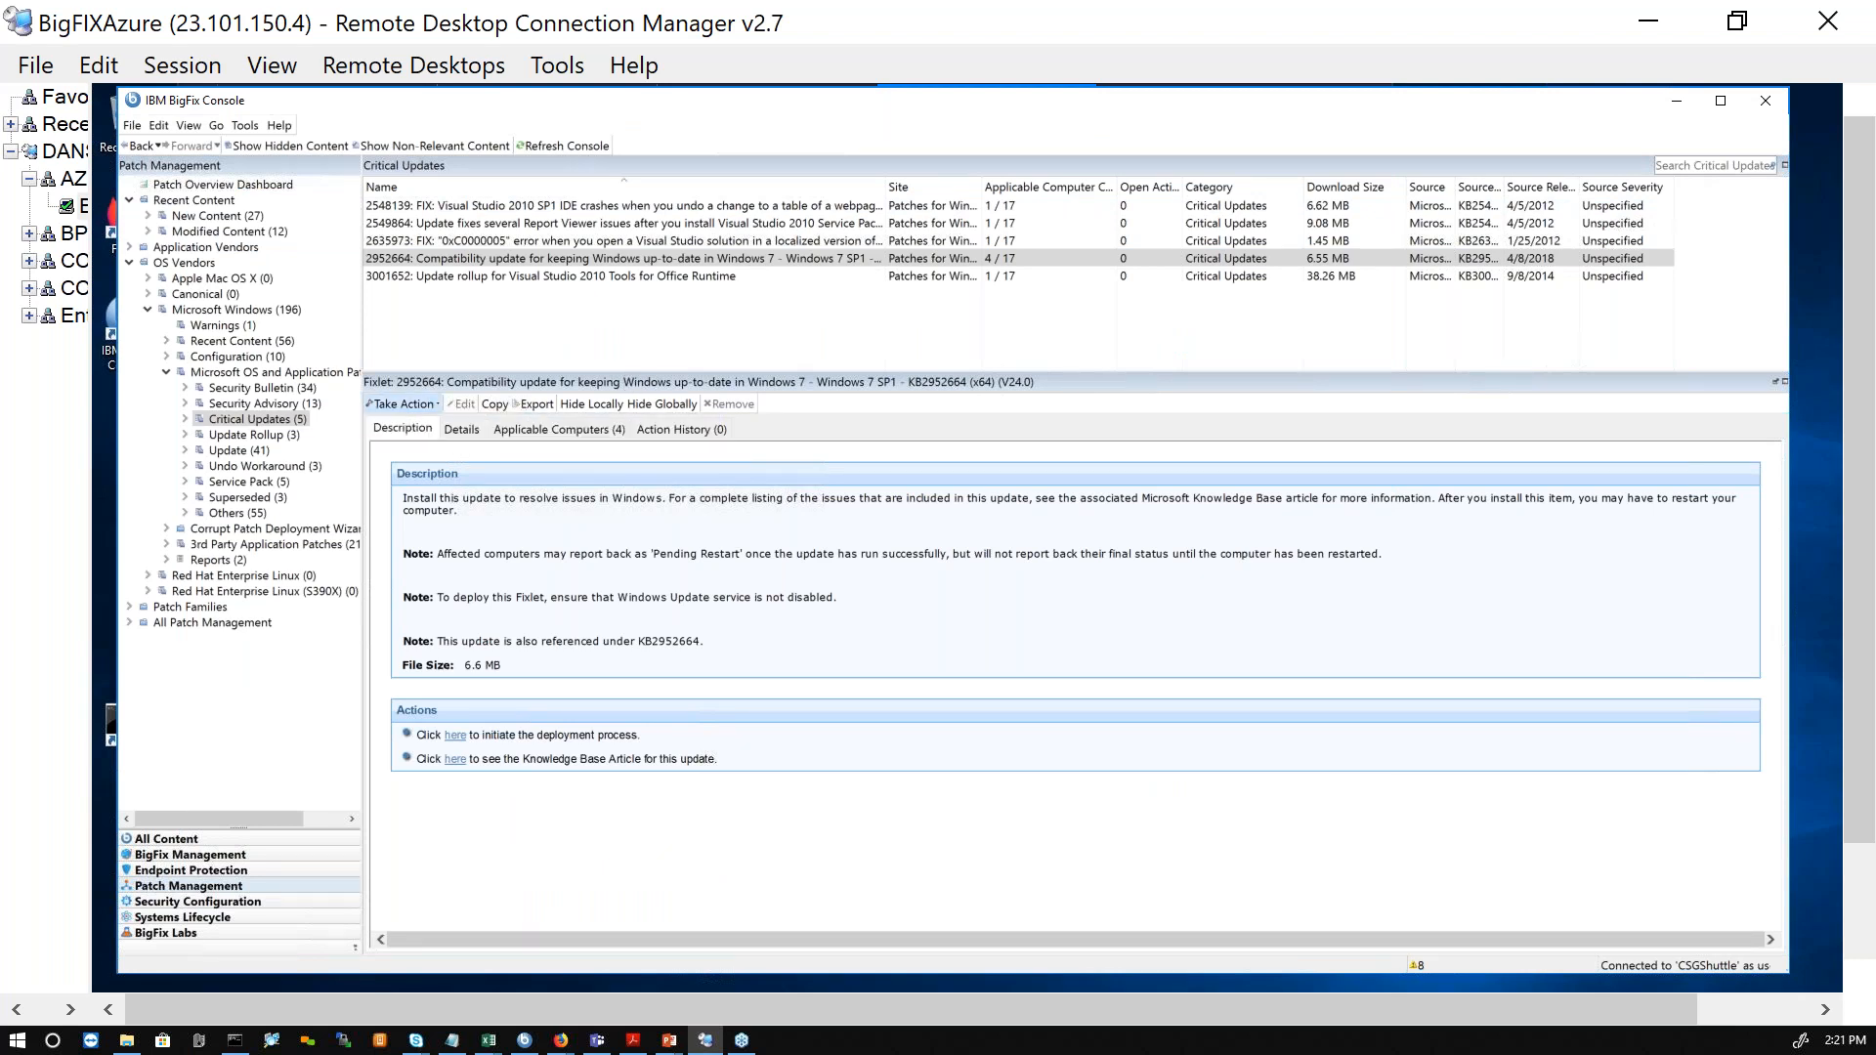
drag(618, 170, 754, 189)
drag(1332, 879, 1454, 898)
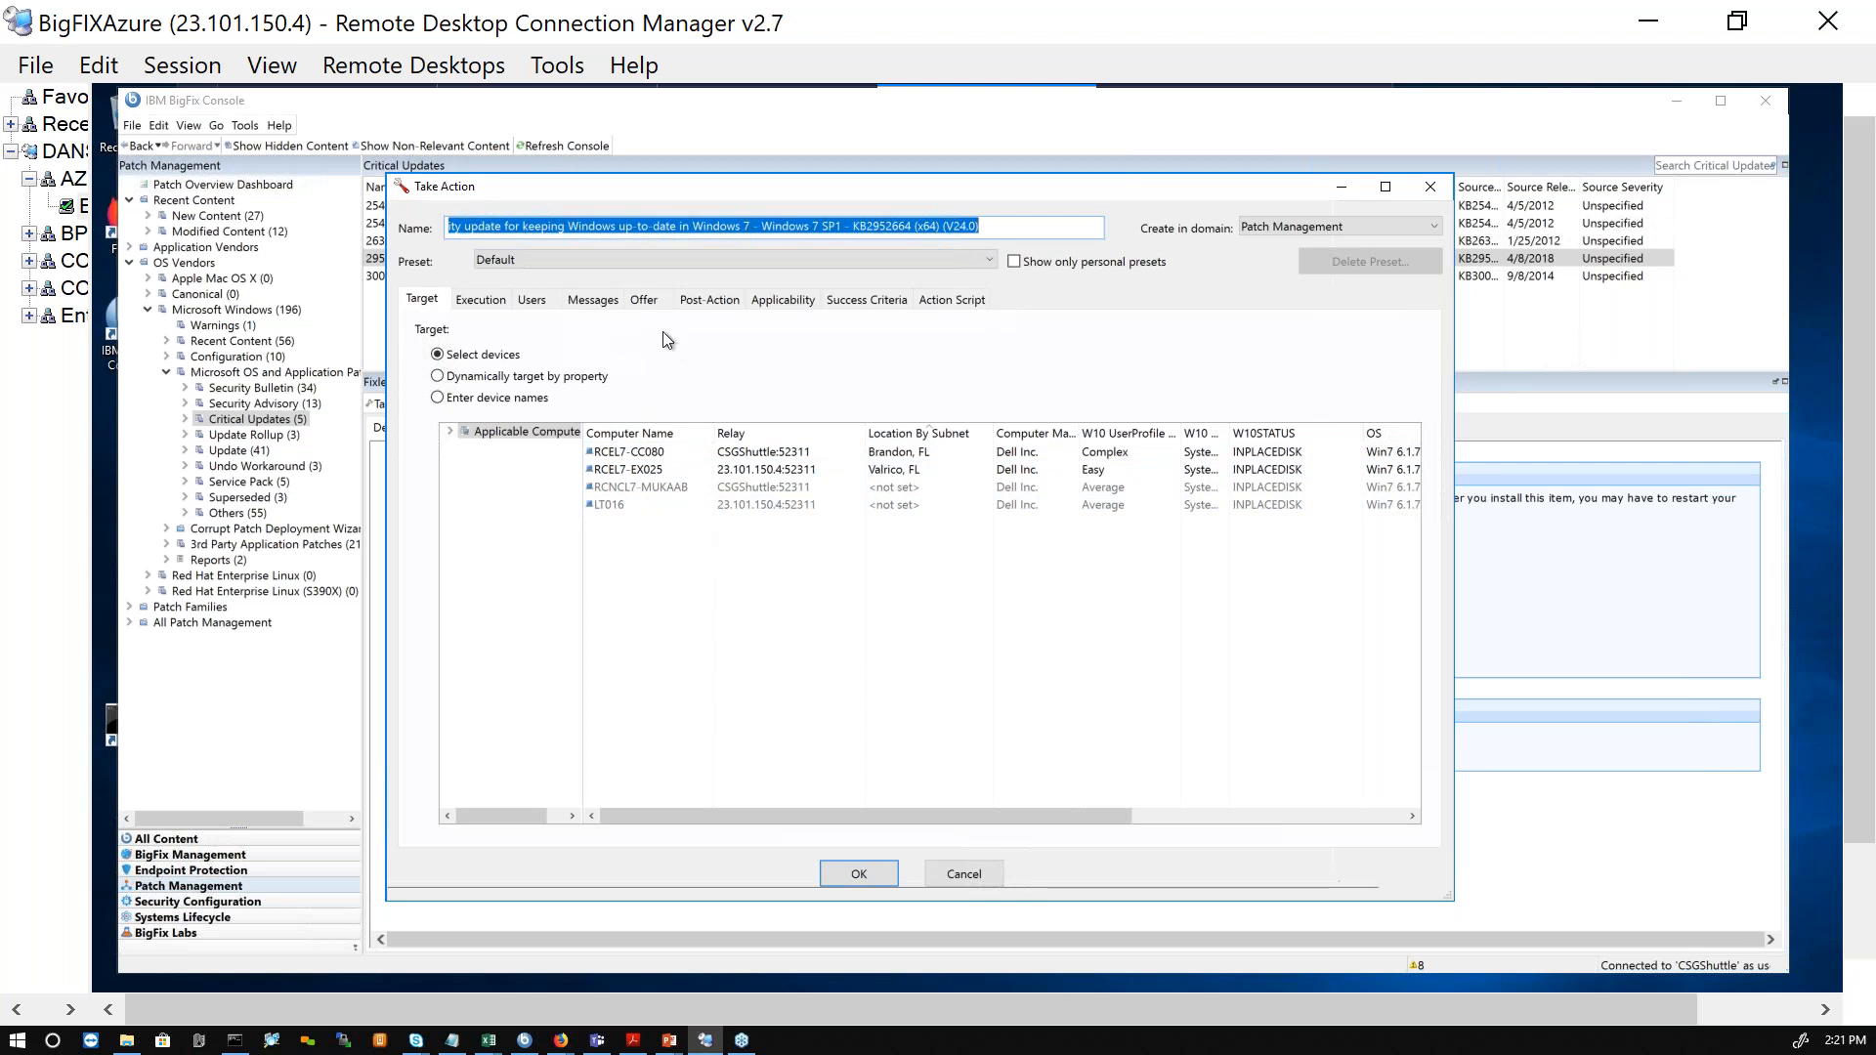
shift+click(672, 470)
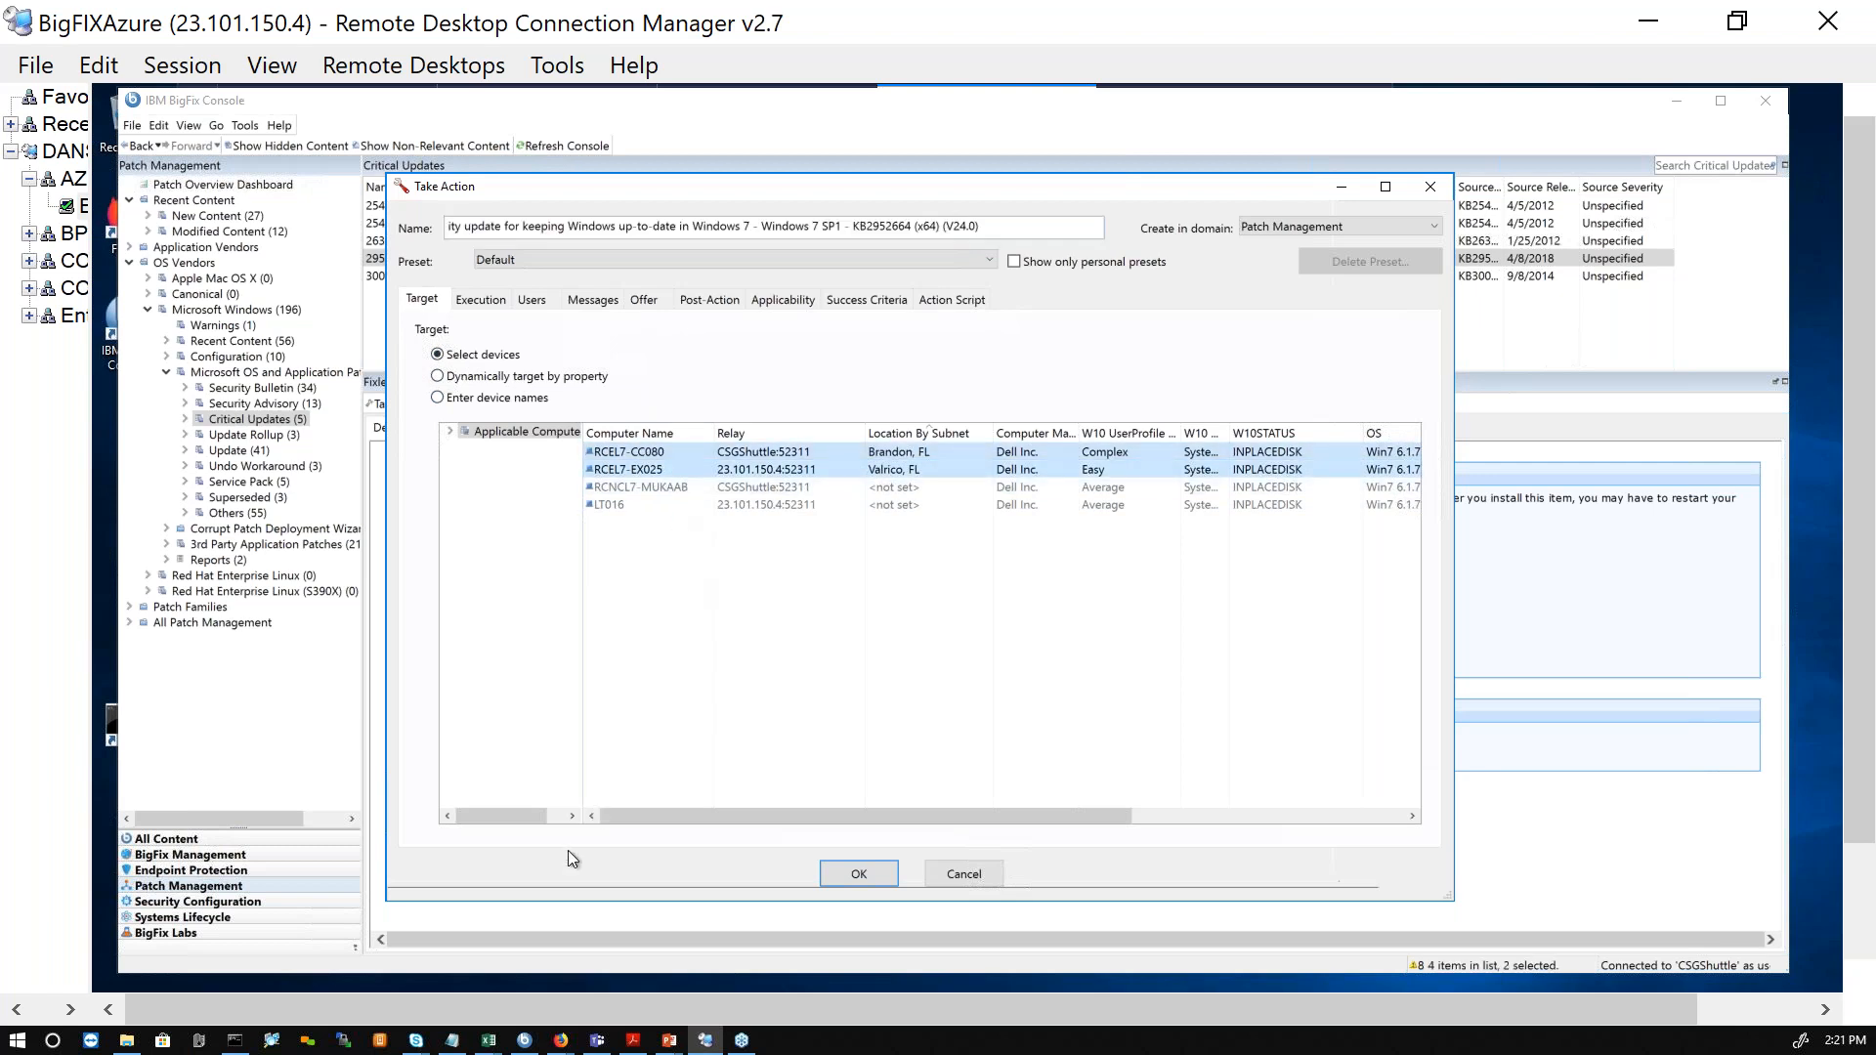
Step: Try dynamic targeting by property, browsing the computer groups and choosing Boca FL Office under Location By Subnet, with the property tree widened
click(438, 377)
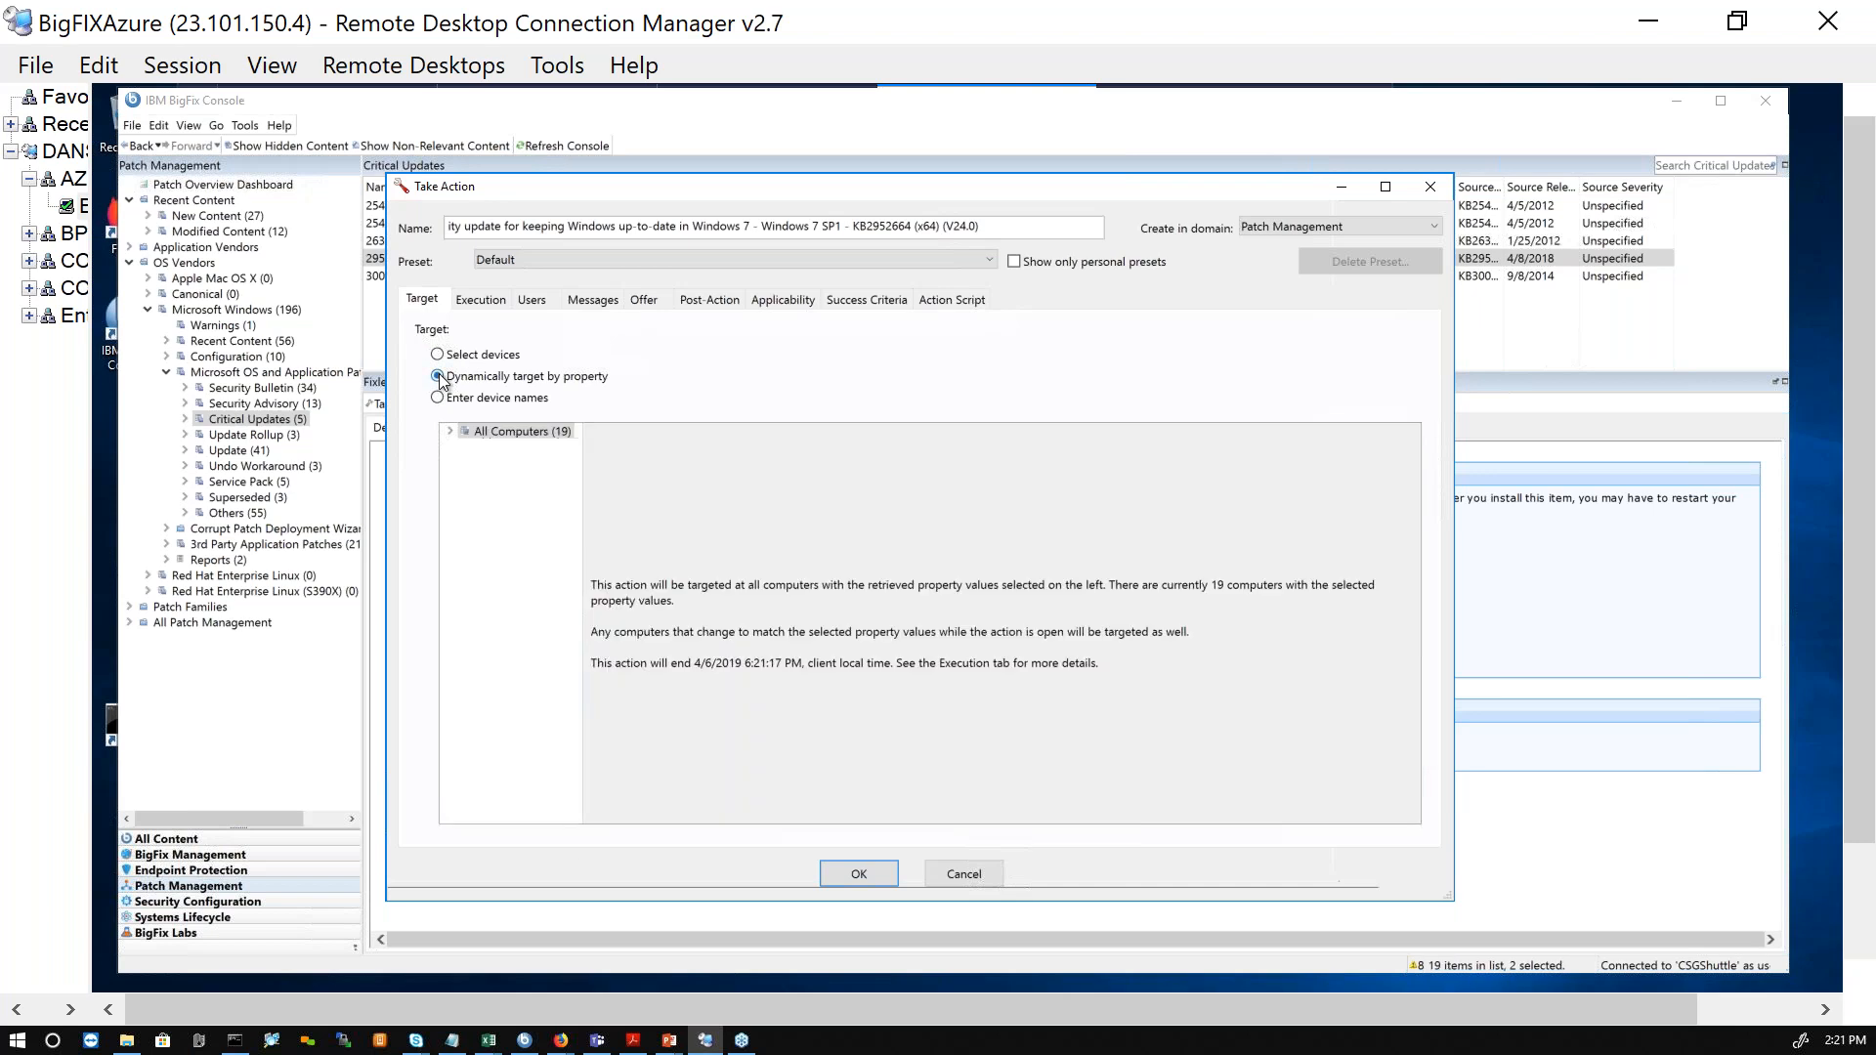
click(451, 432)
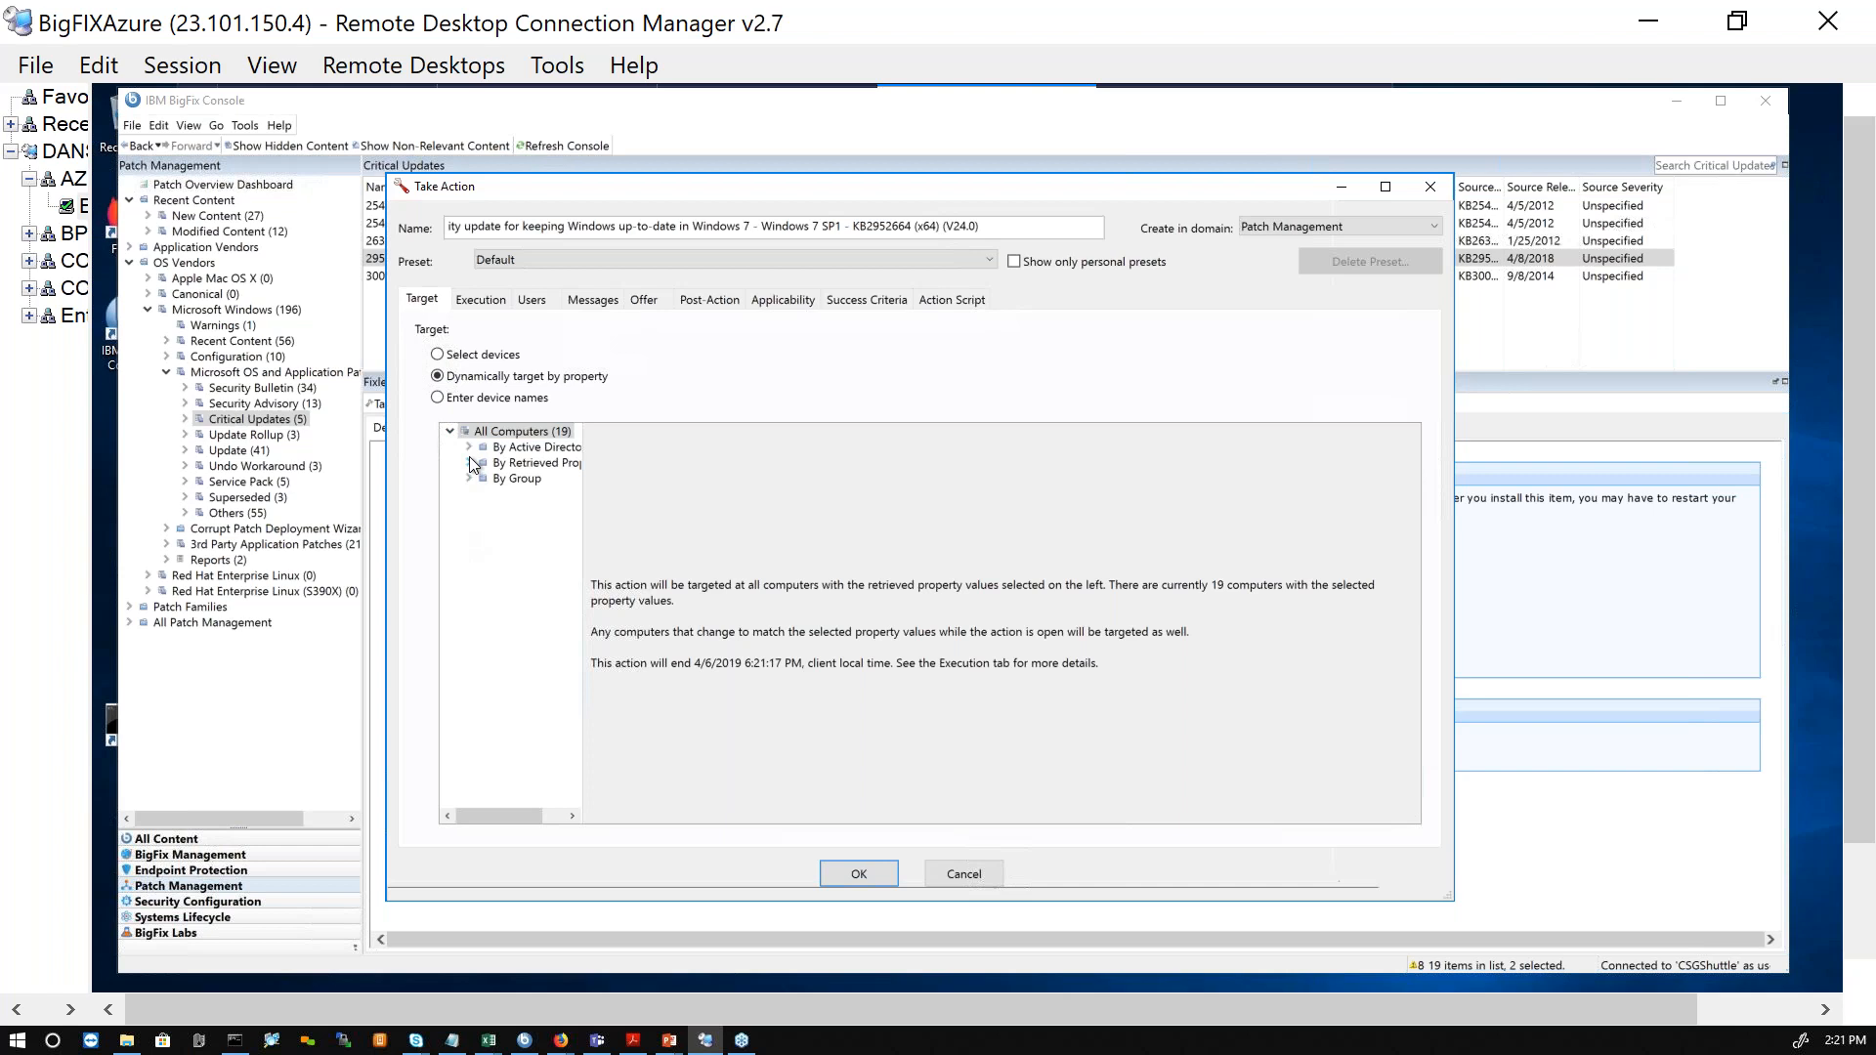
click(468, 478)
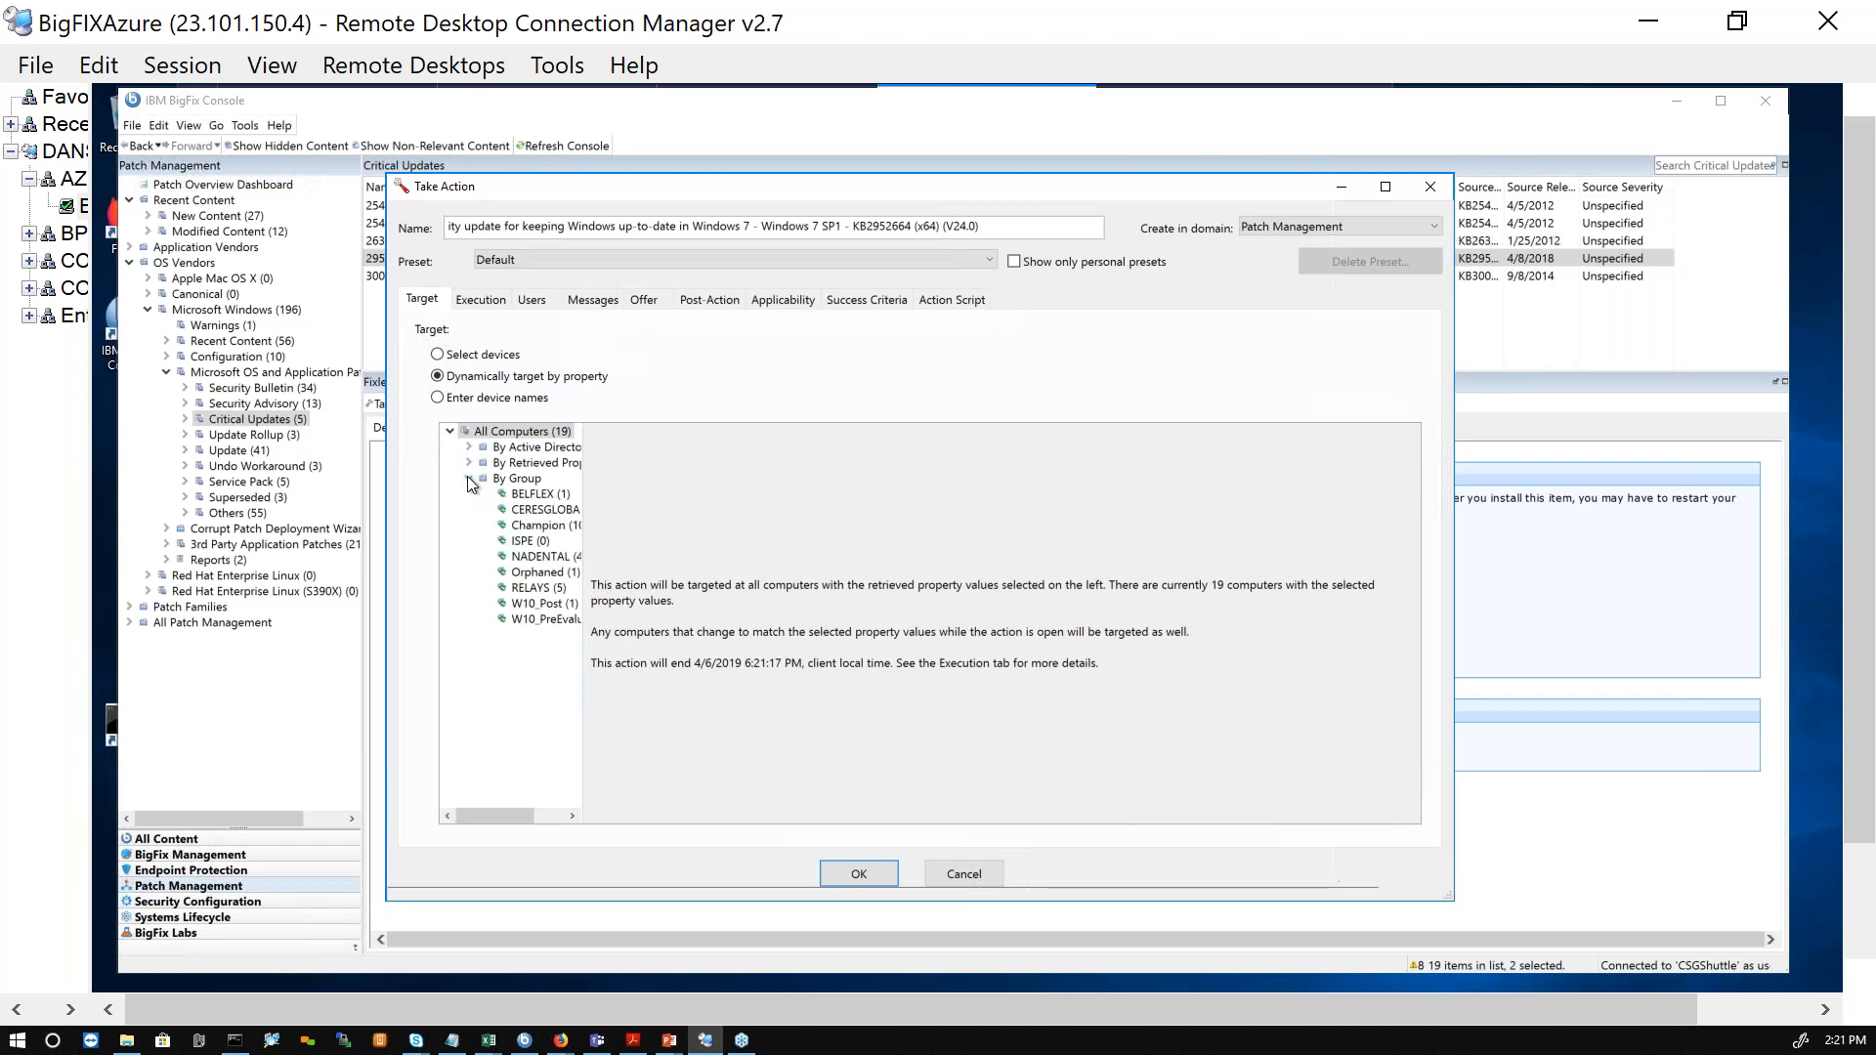
click(466, 479)
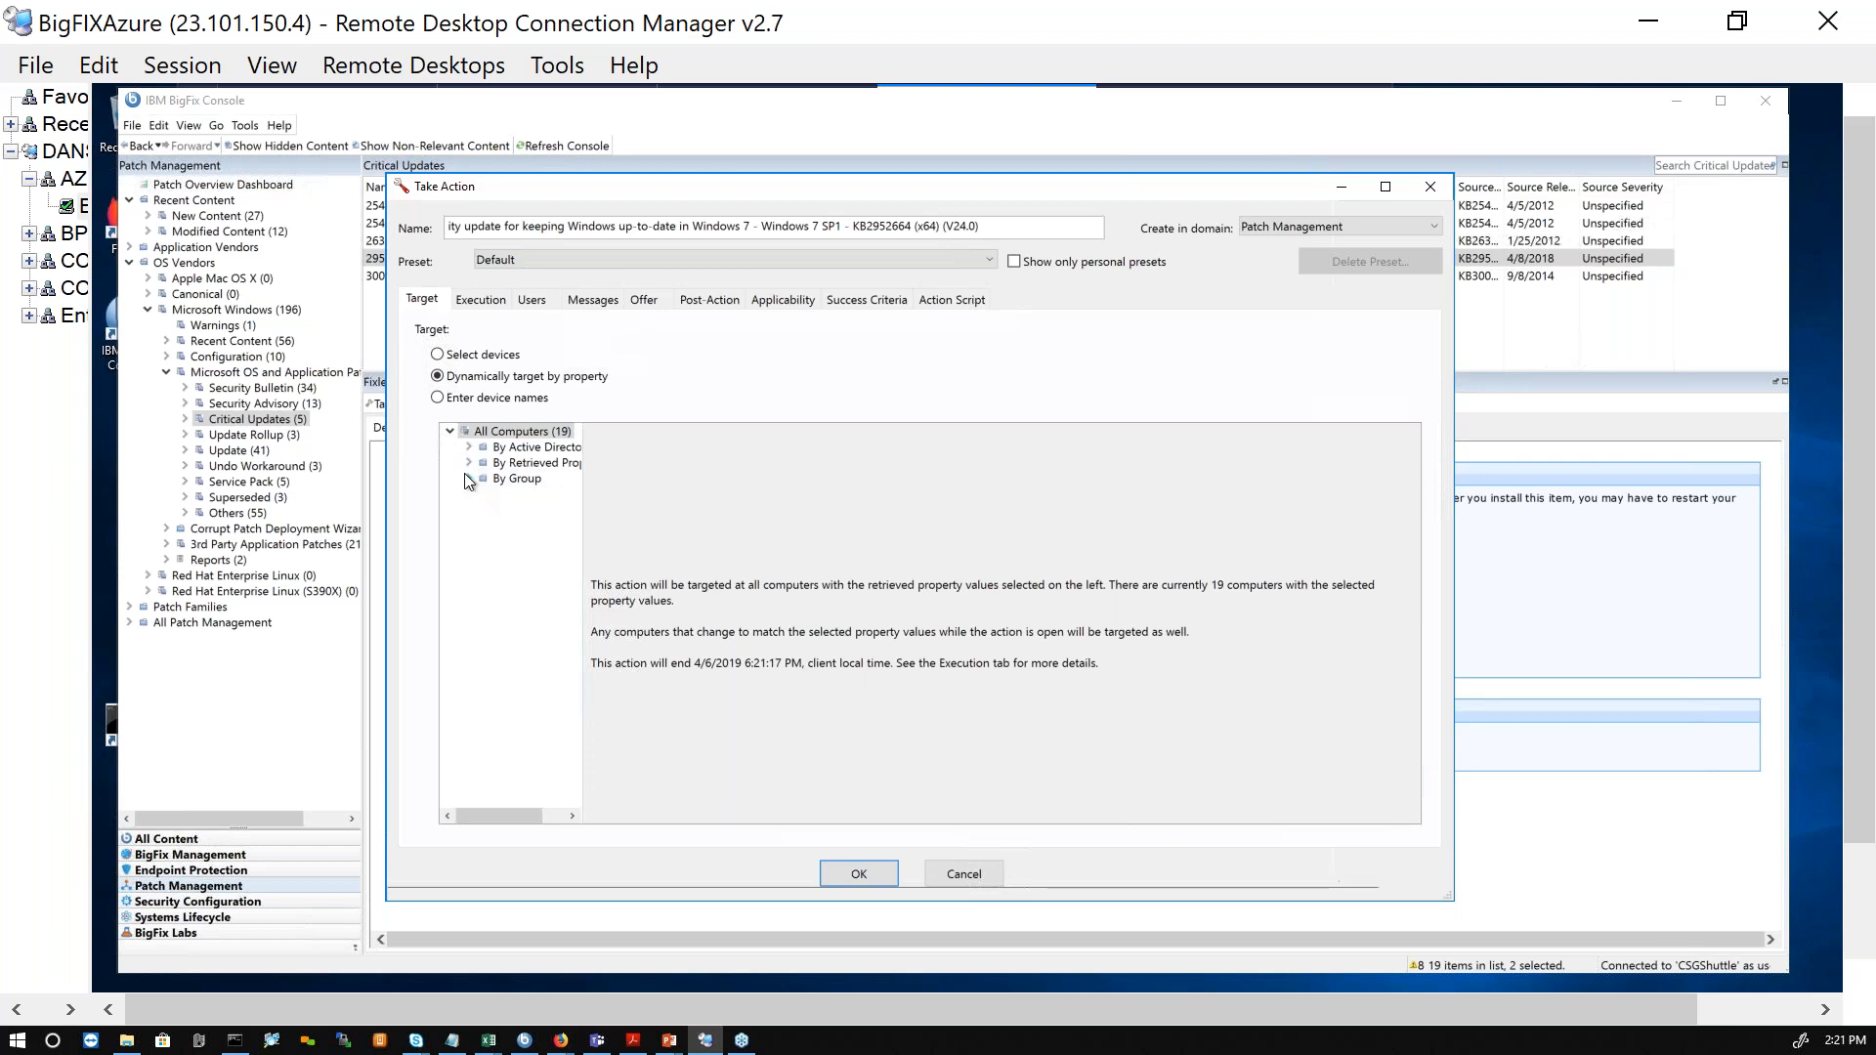
click(470, 463)
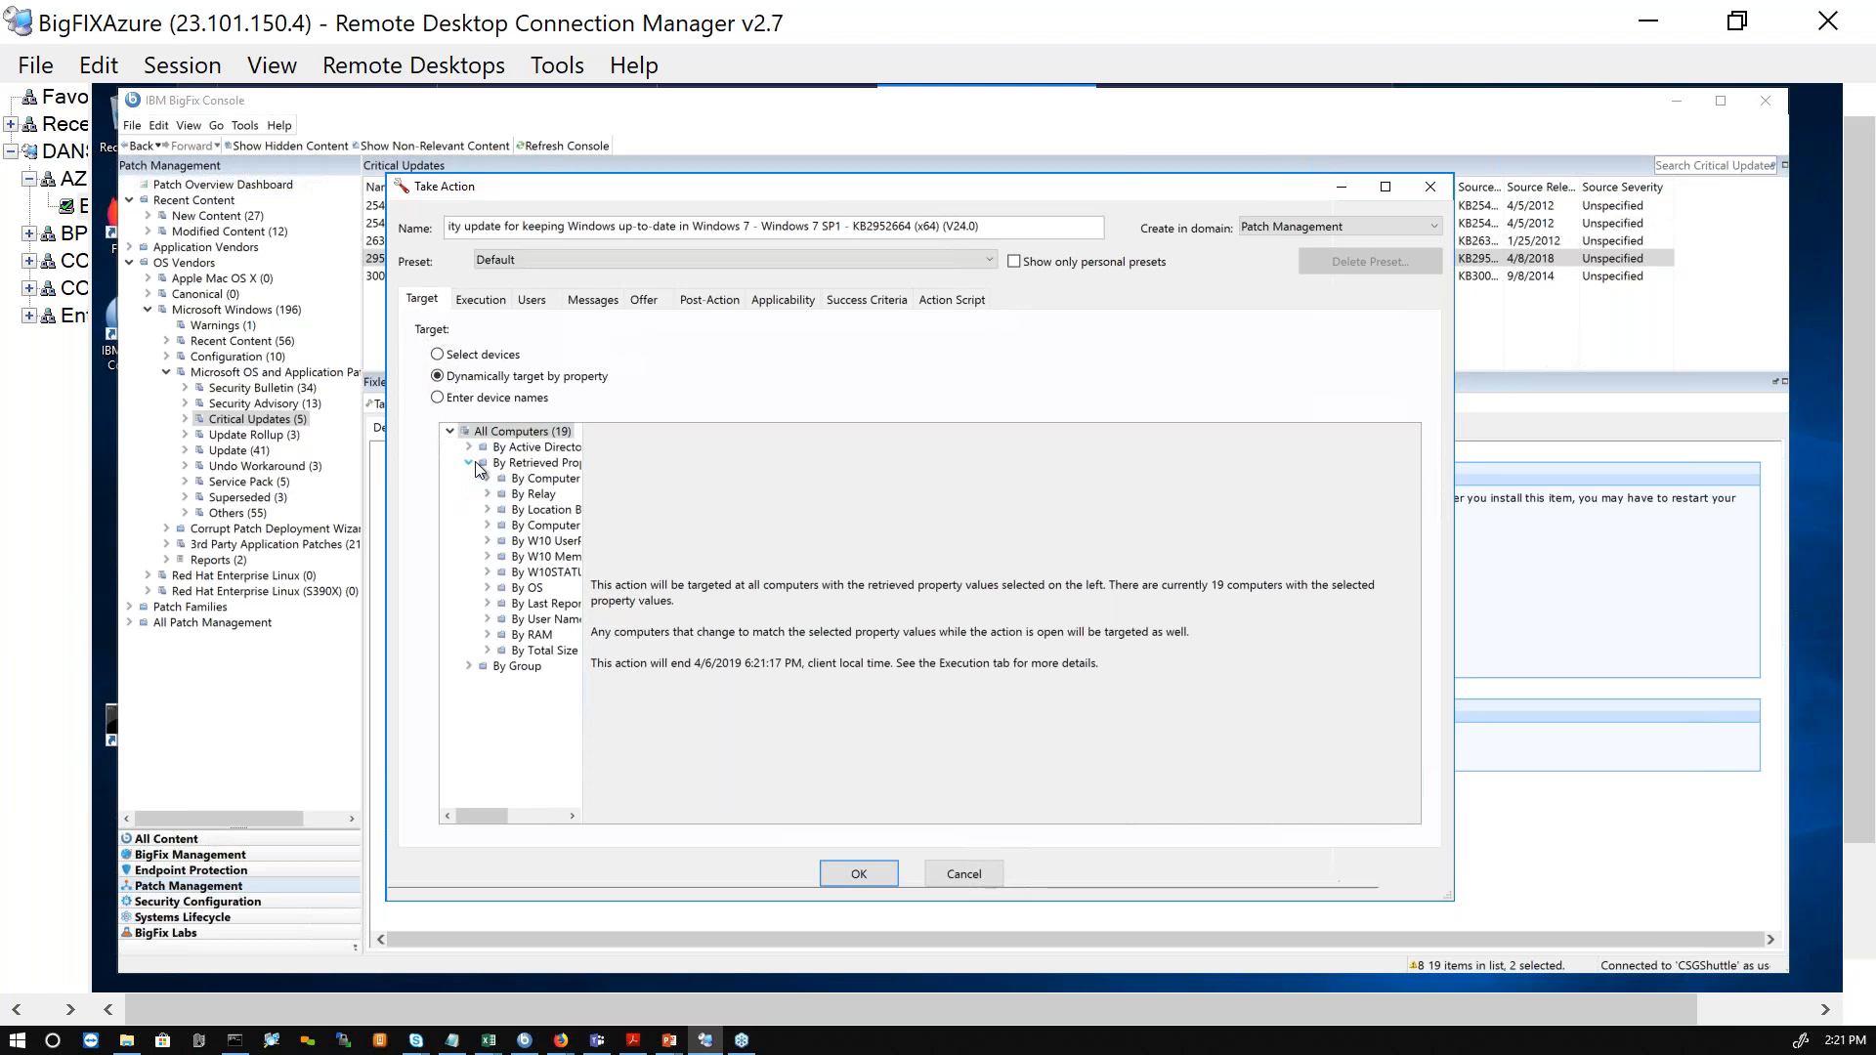
click(486, 509)
click(556, 574)
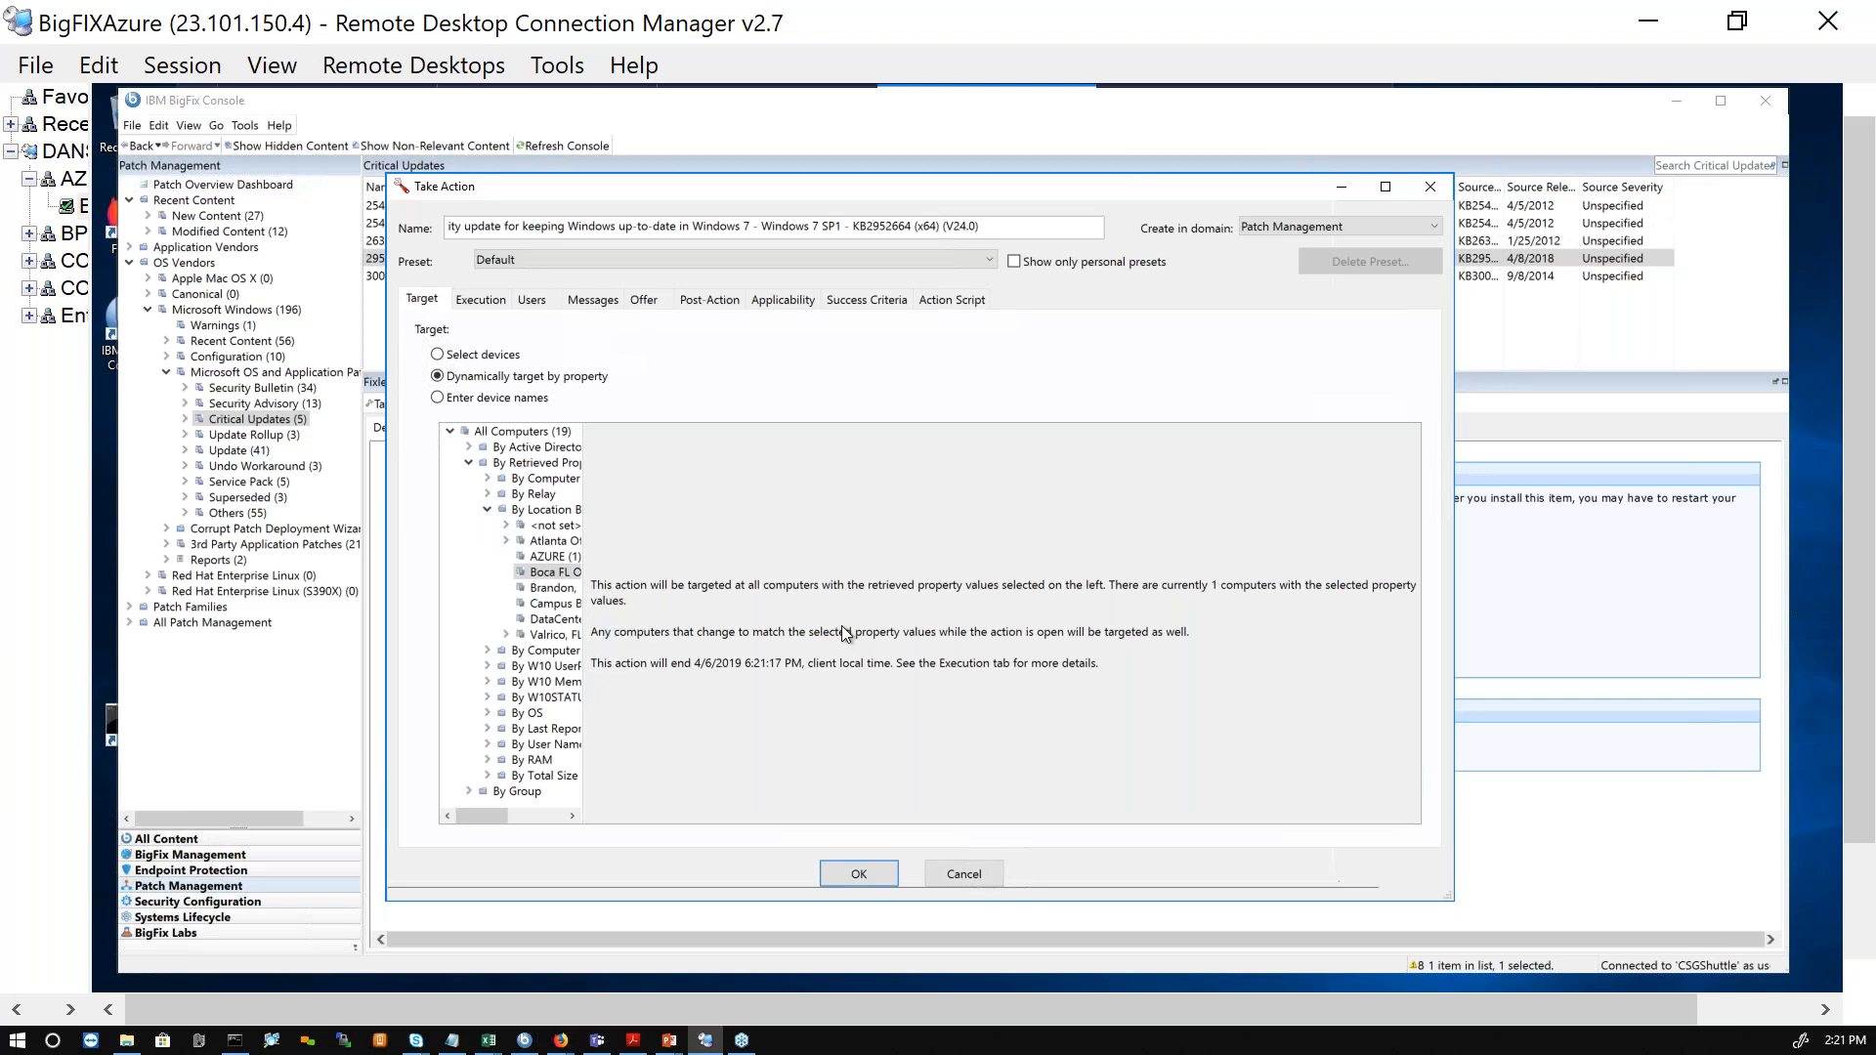
drag(589, 542, 695, 535)
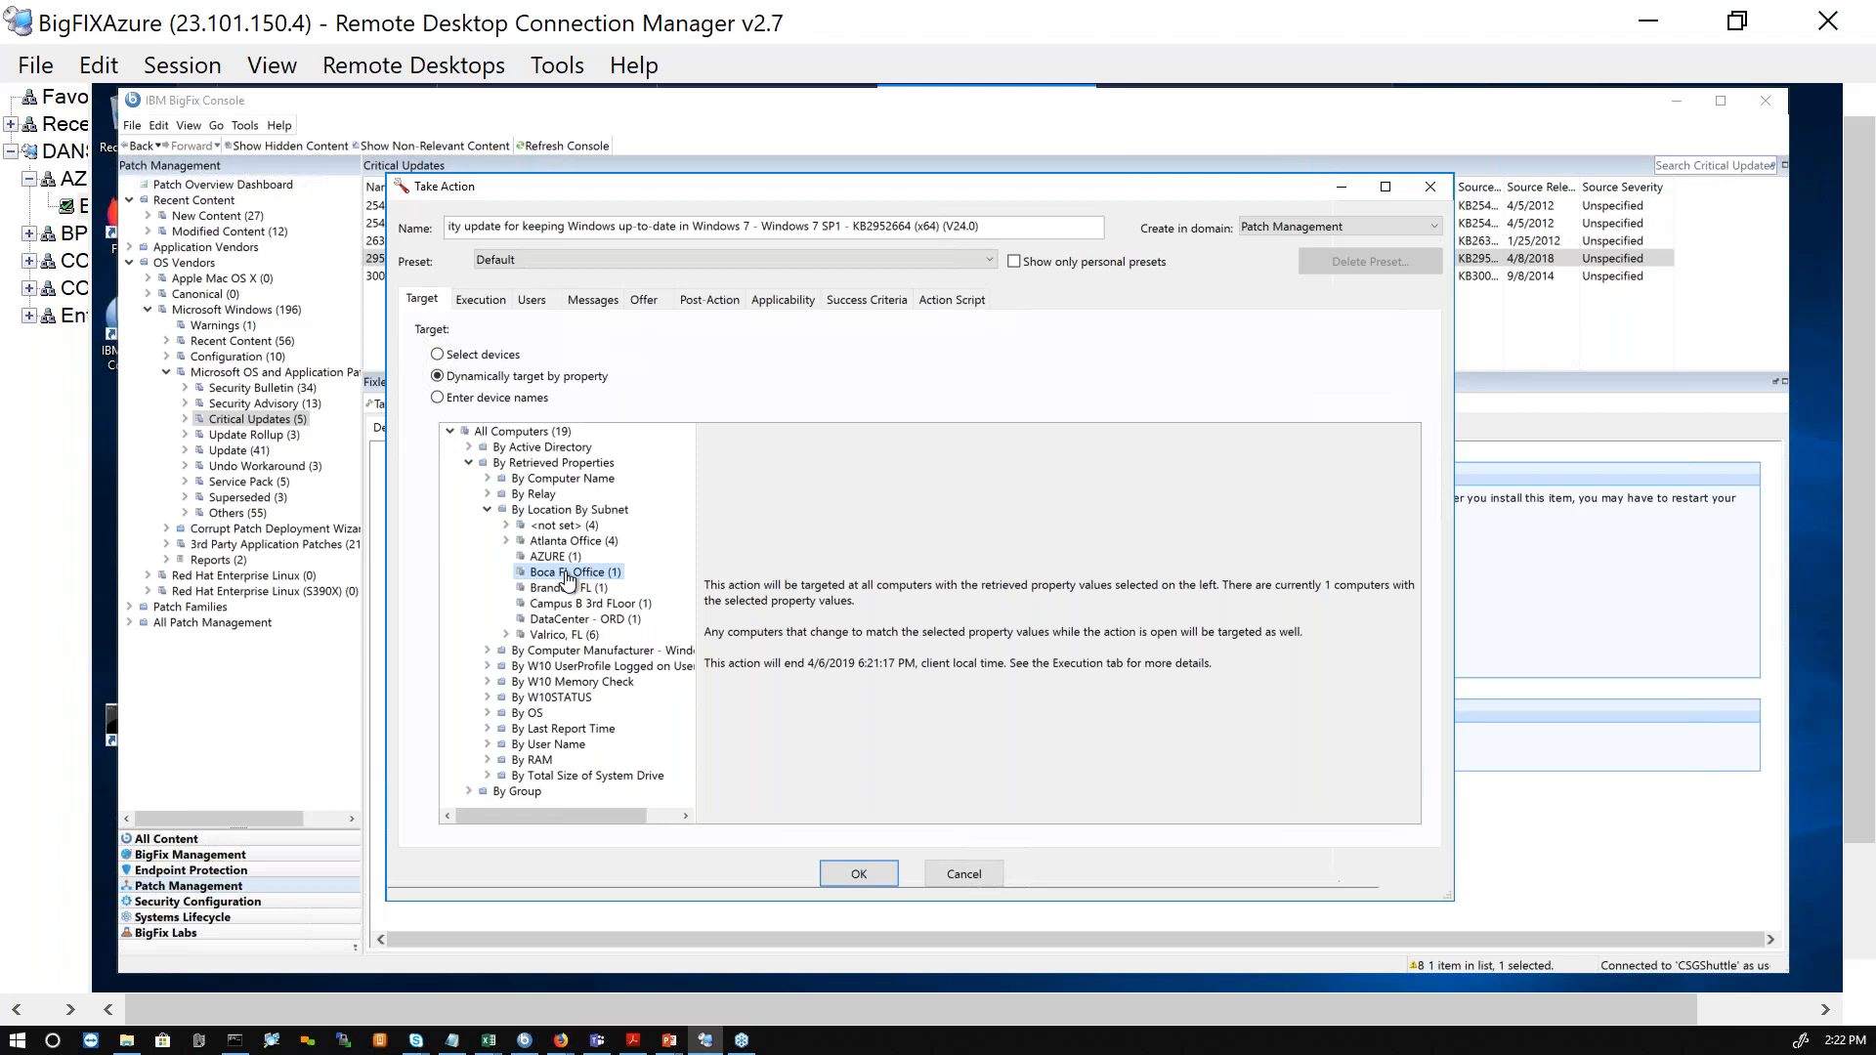
Step: Return the targeting to specific devices and select RCEL7-CC080 and RCEL7-EX025 among all applicable computers
click(438, 355)
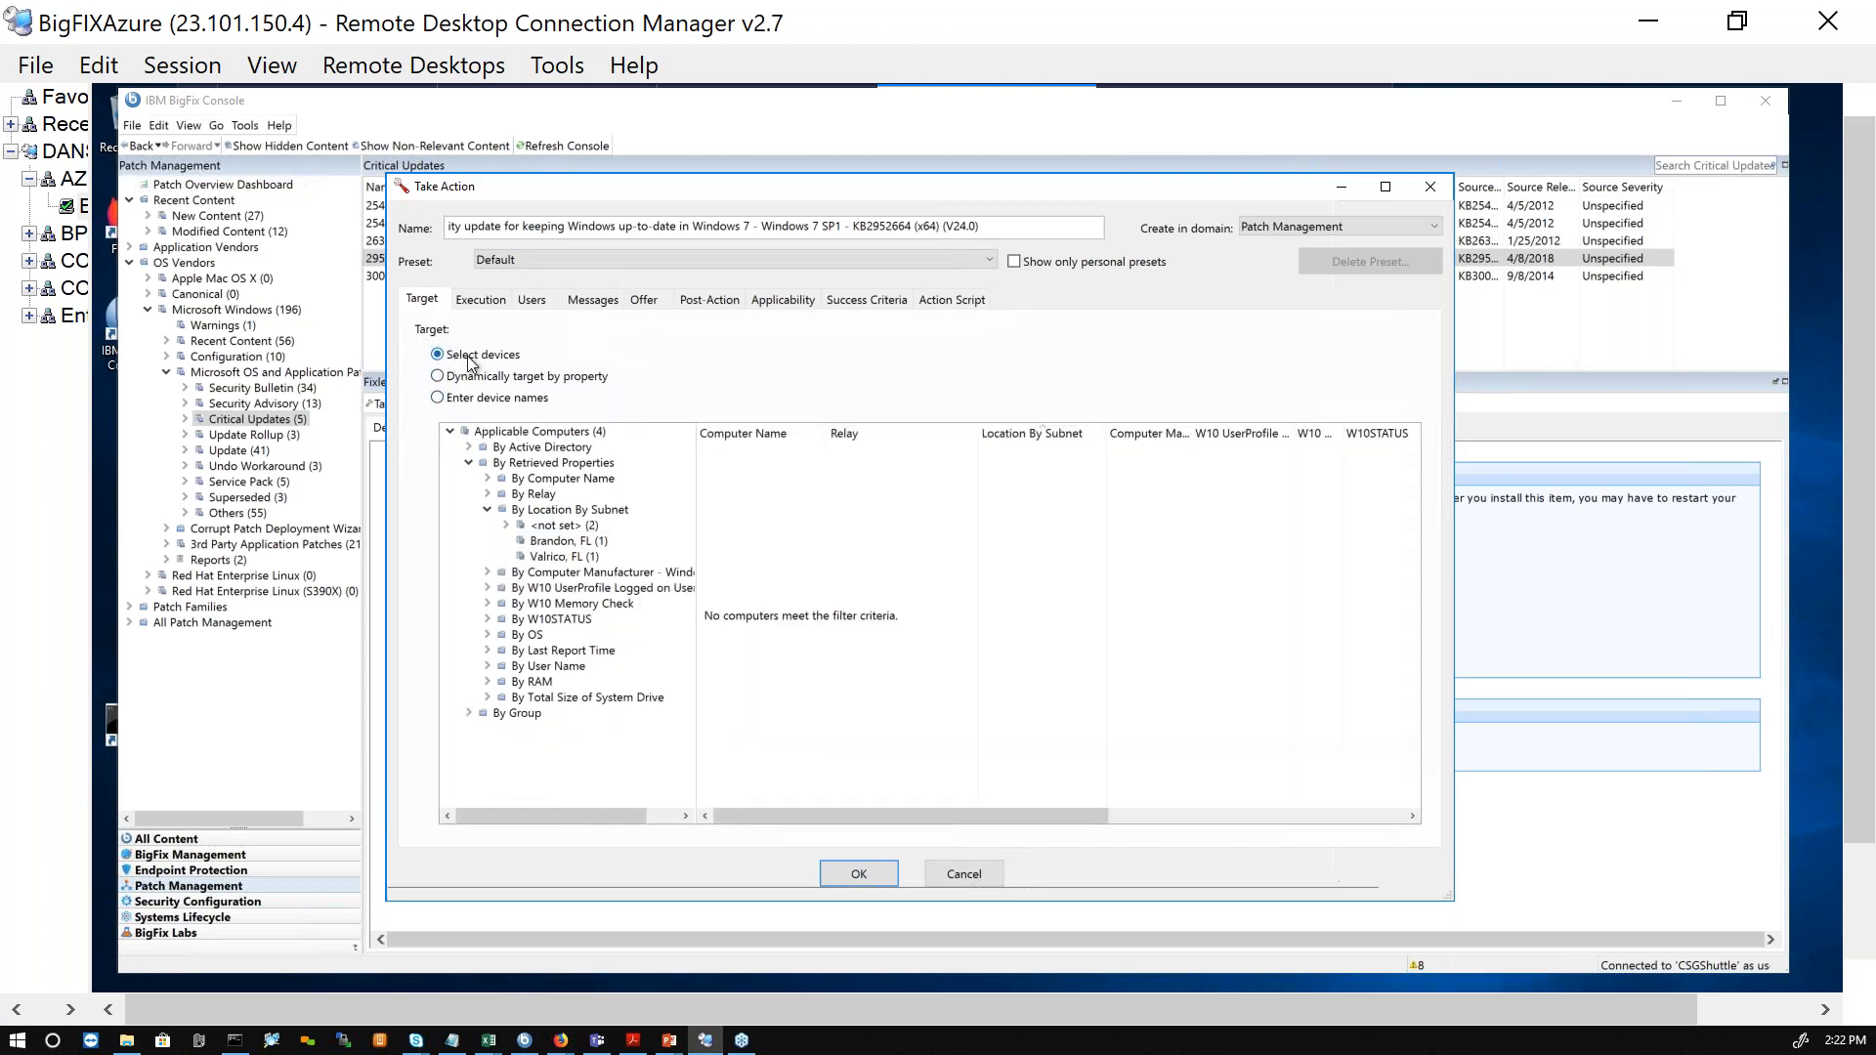
click(451, 431)
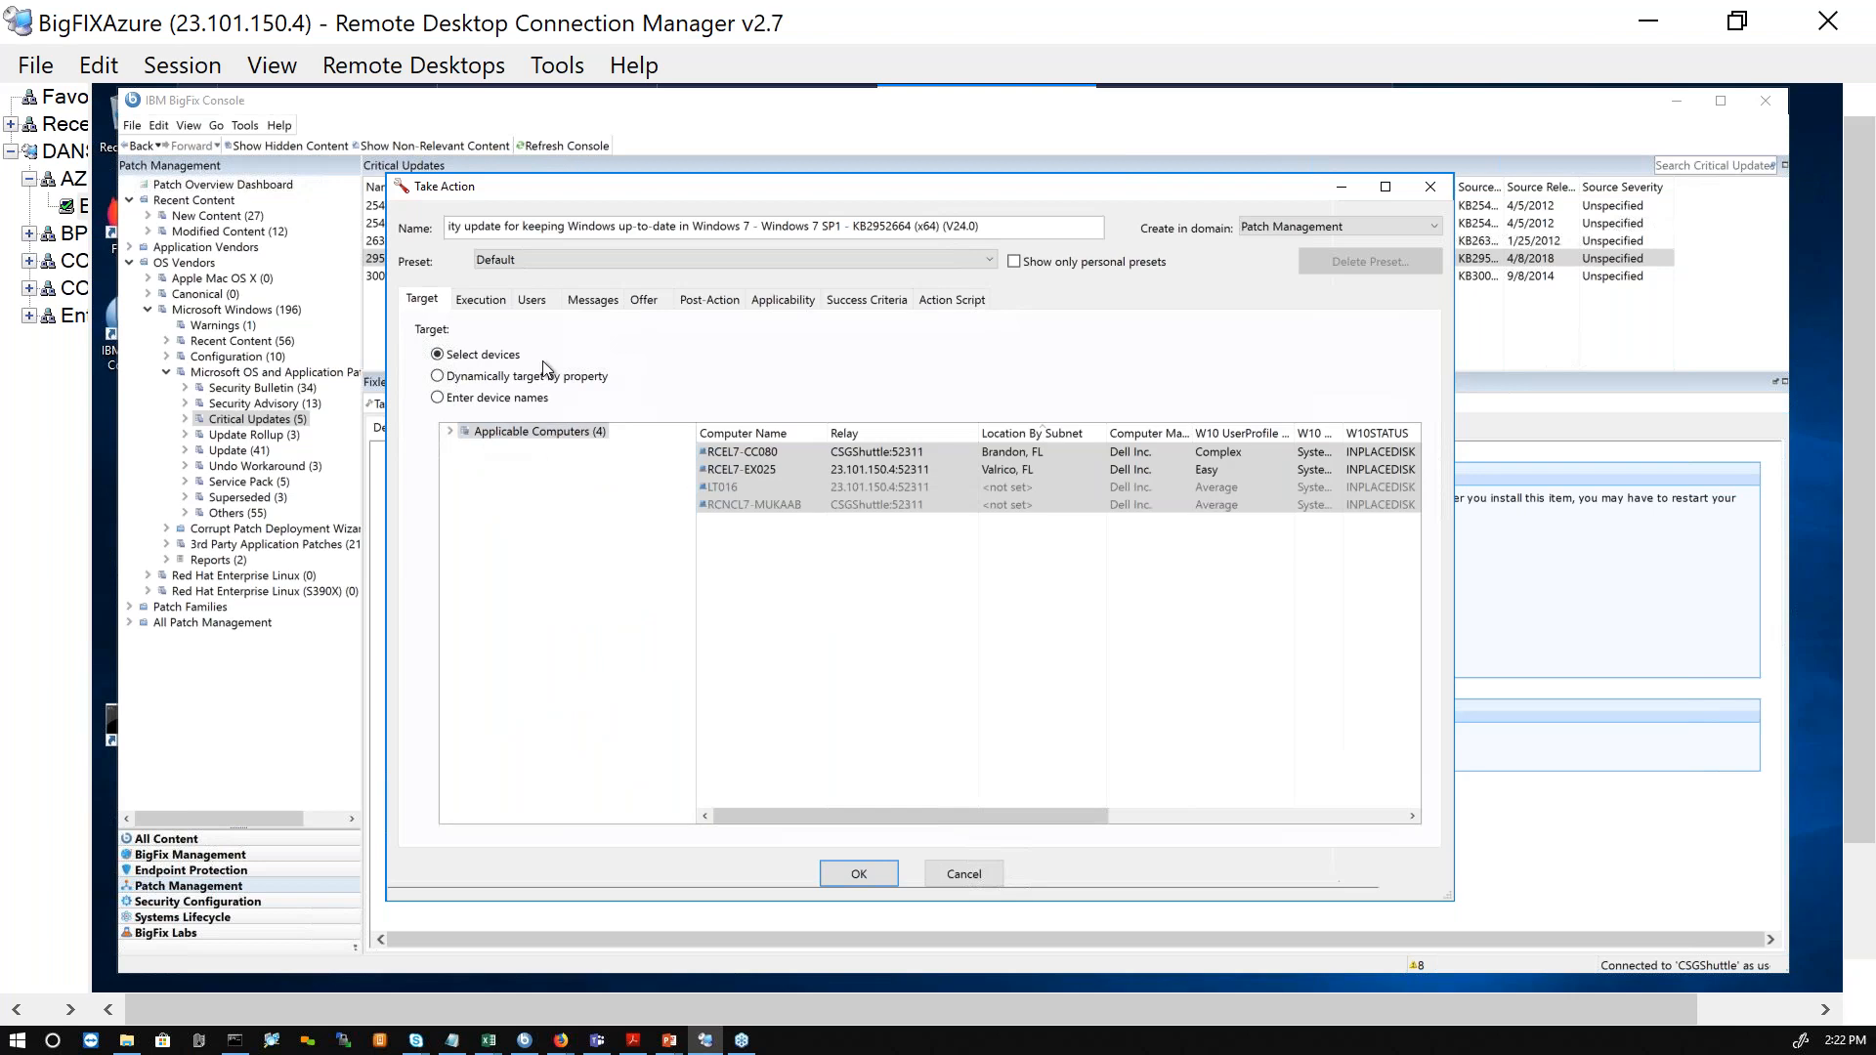
click(728, 452)
shift+click(765, 477)
shift+click(765, 477)
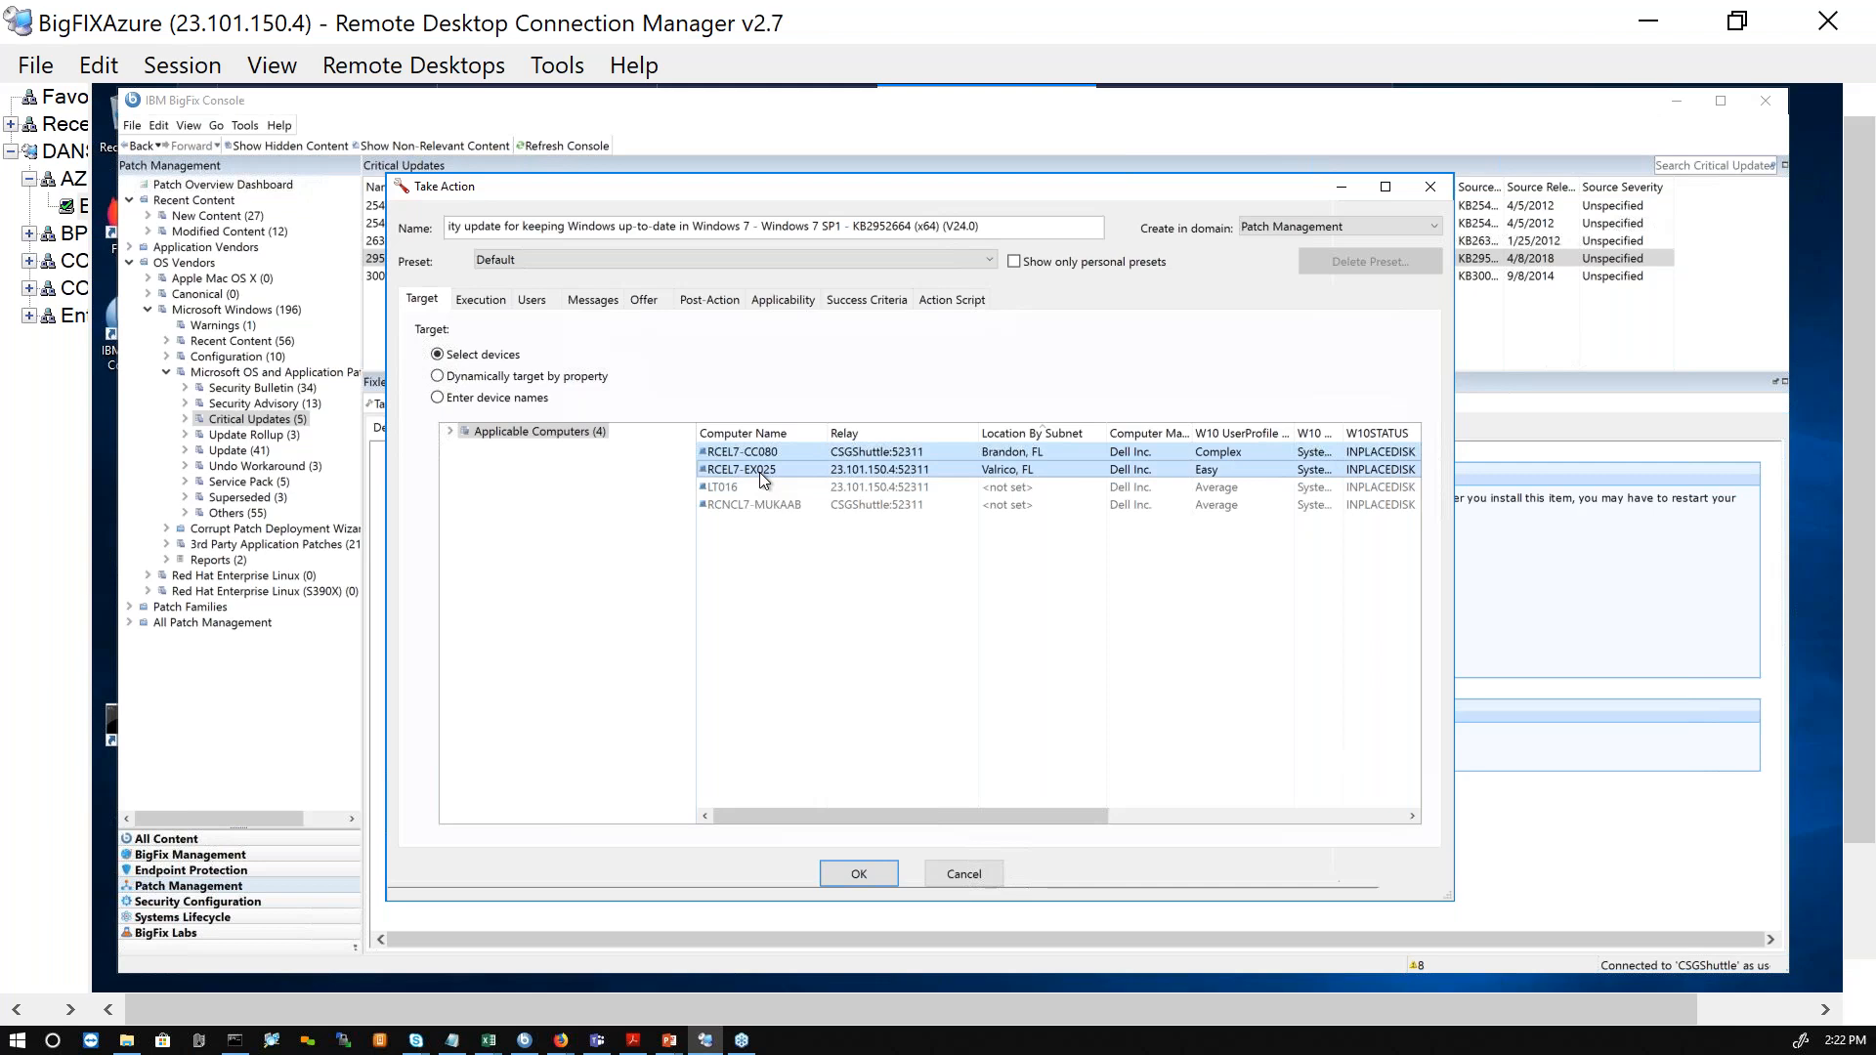
click(564, 378)
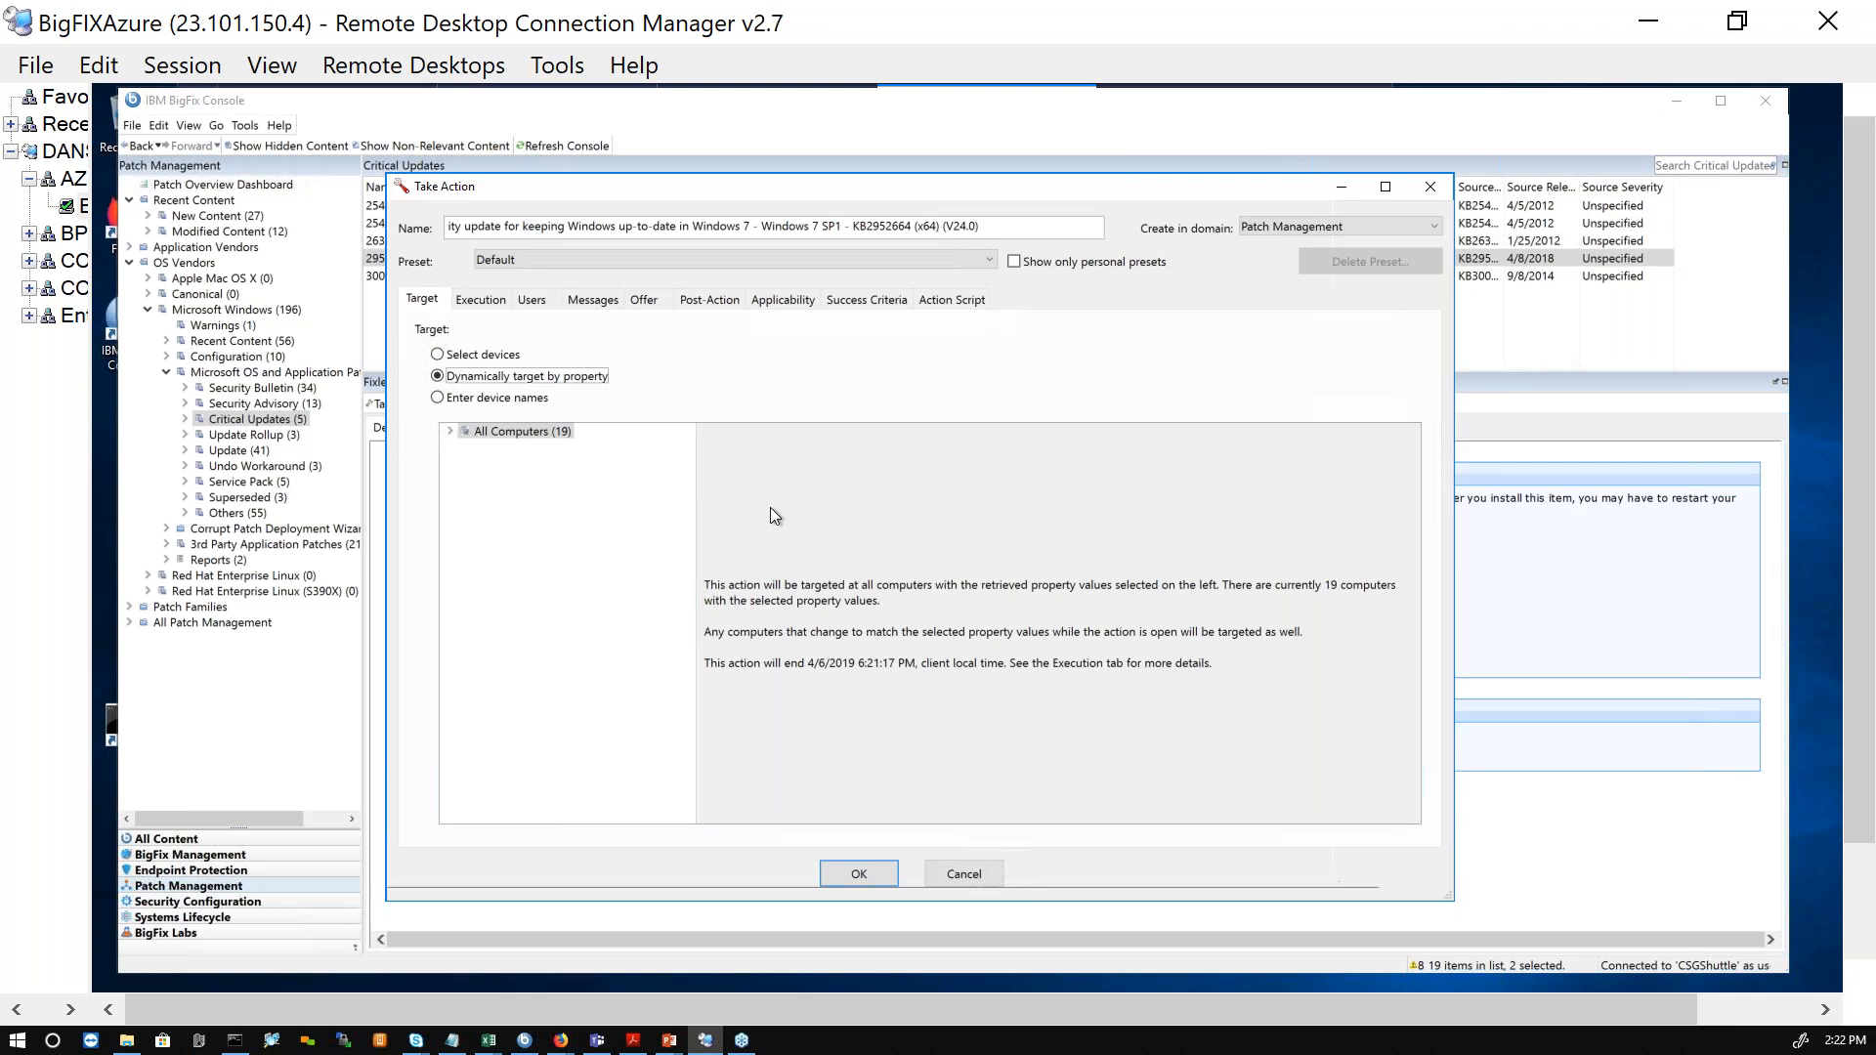
click(479, 360)
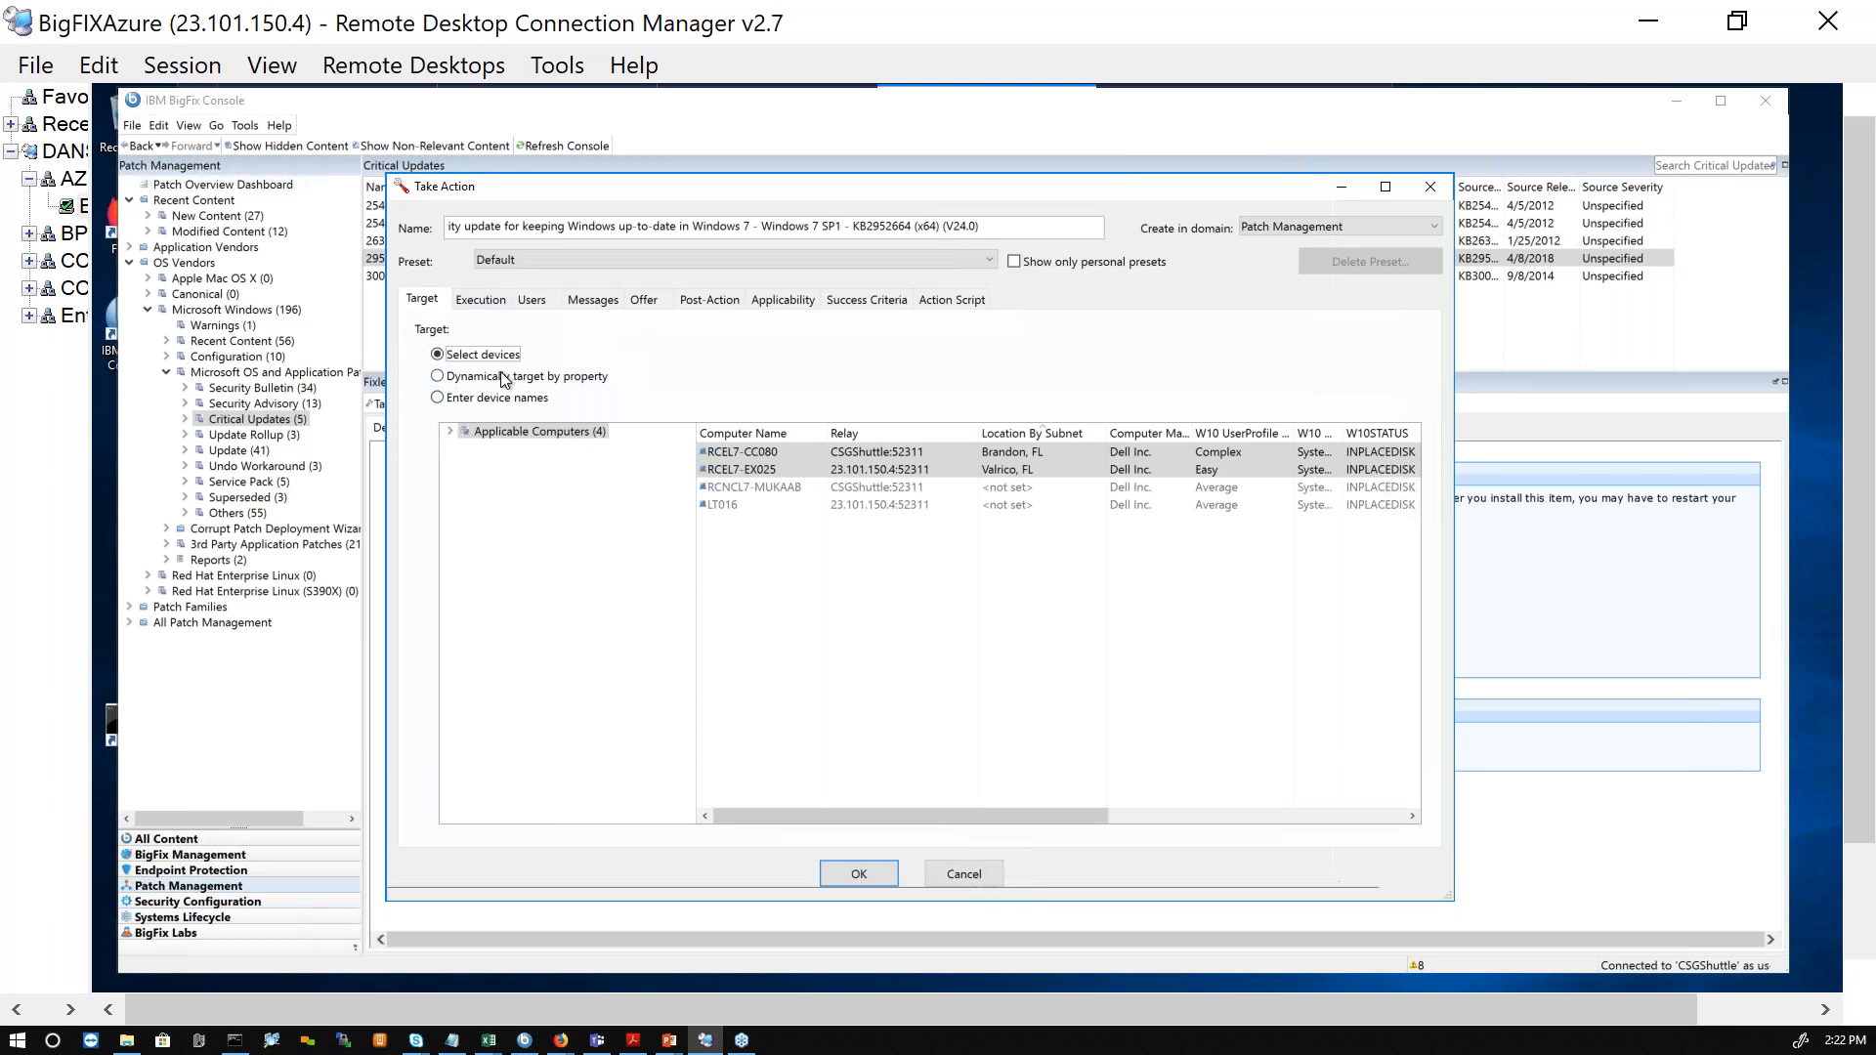
Step: Review the action's execution constraints and target devices, and submit the deployment of update 2952664
click(483, 299)
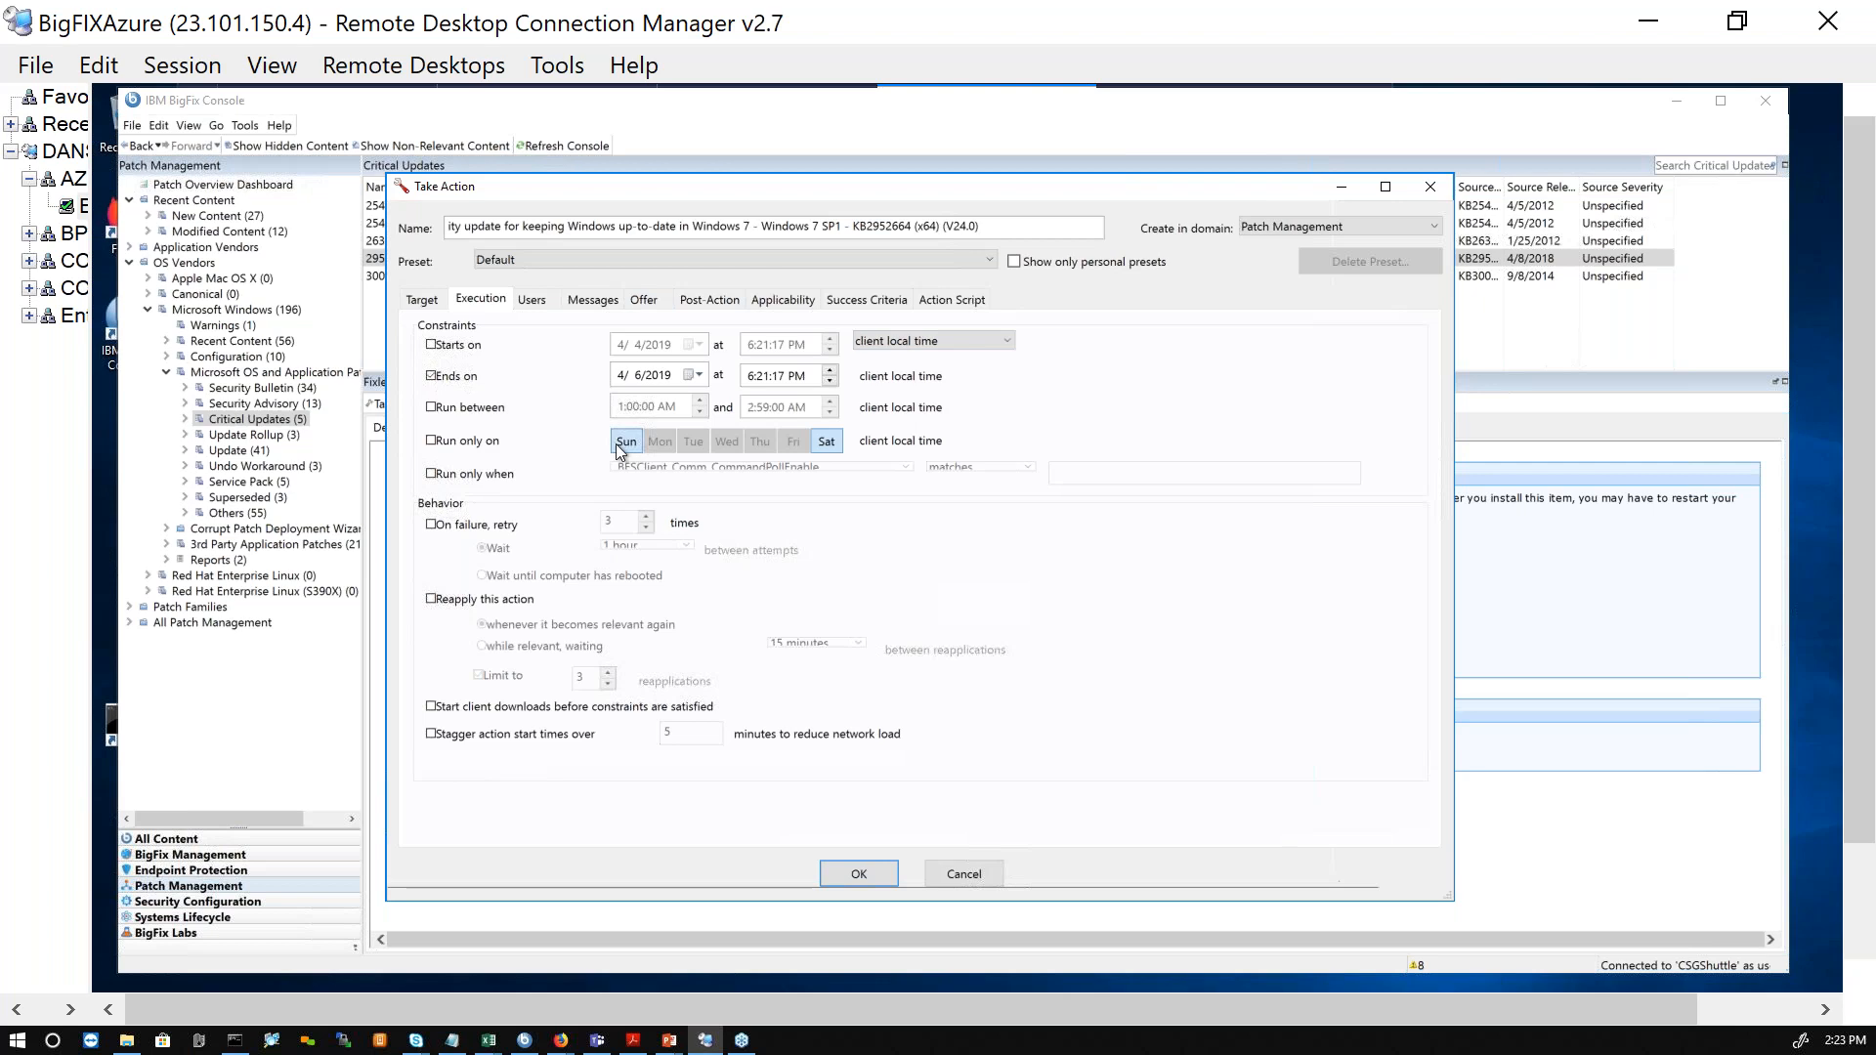
click(422, 299)
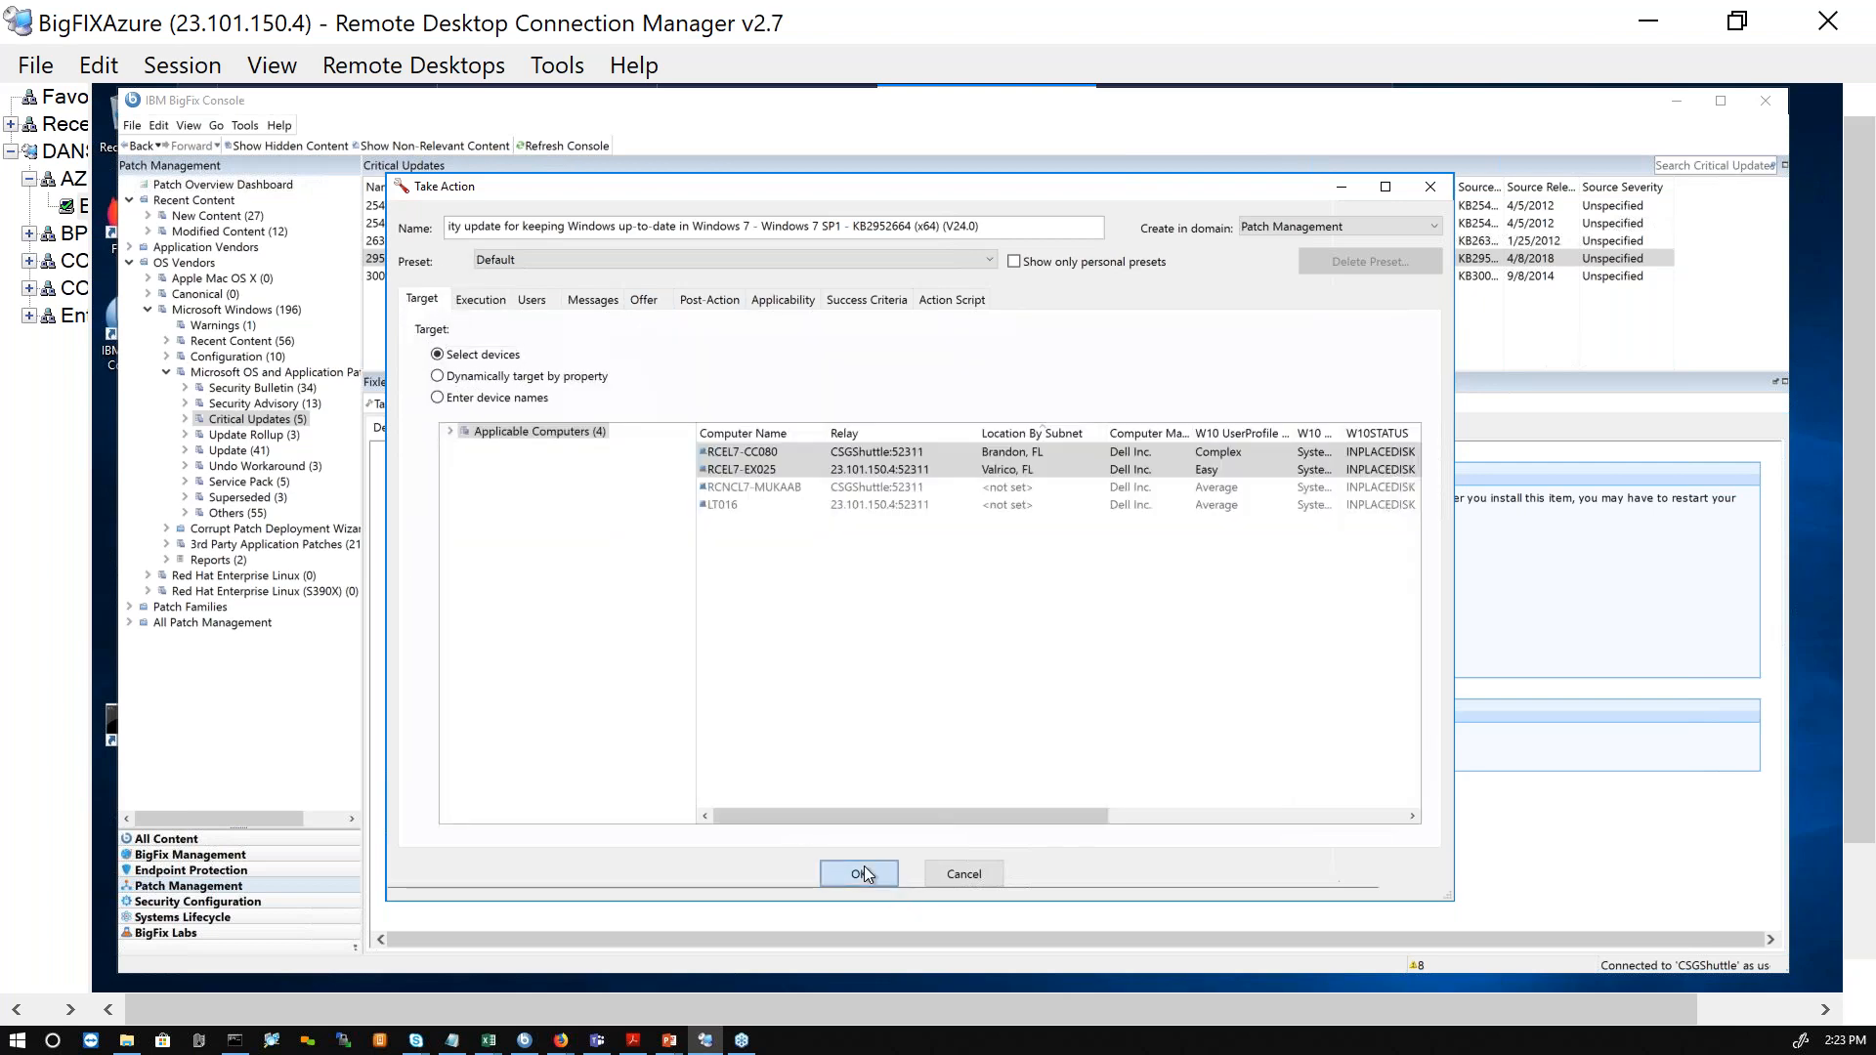
click(864, 867)
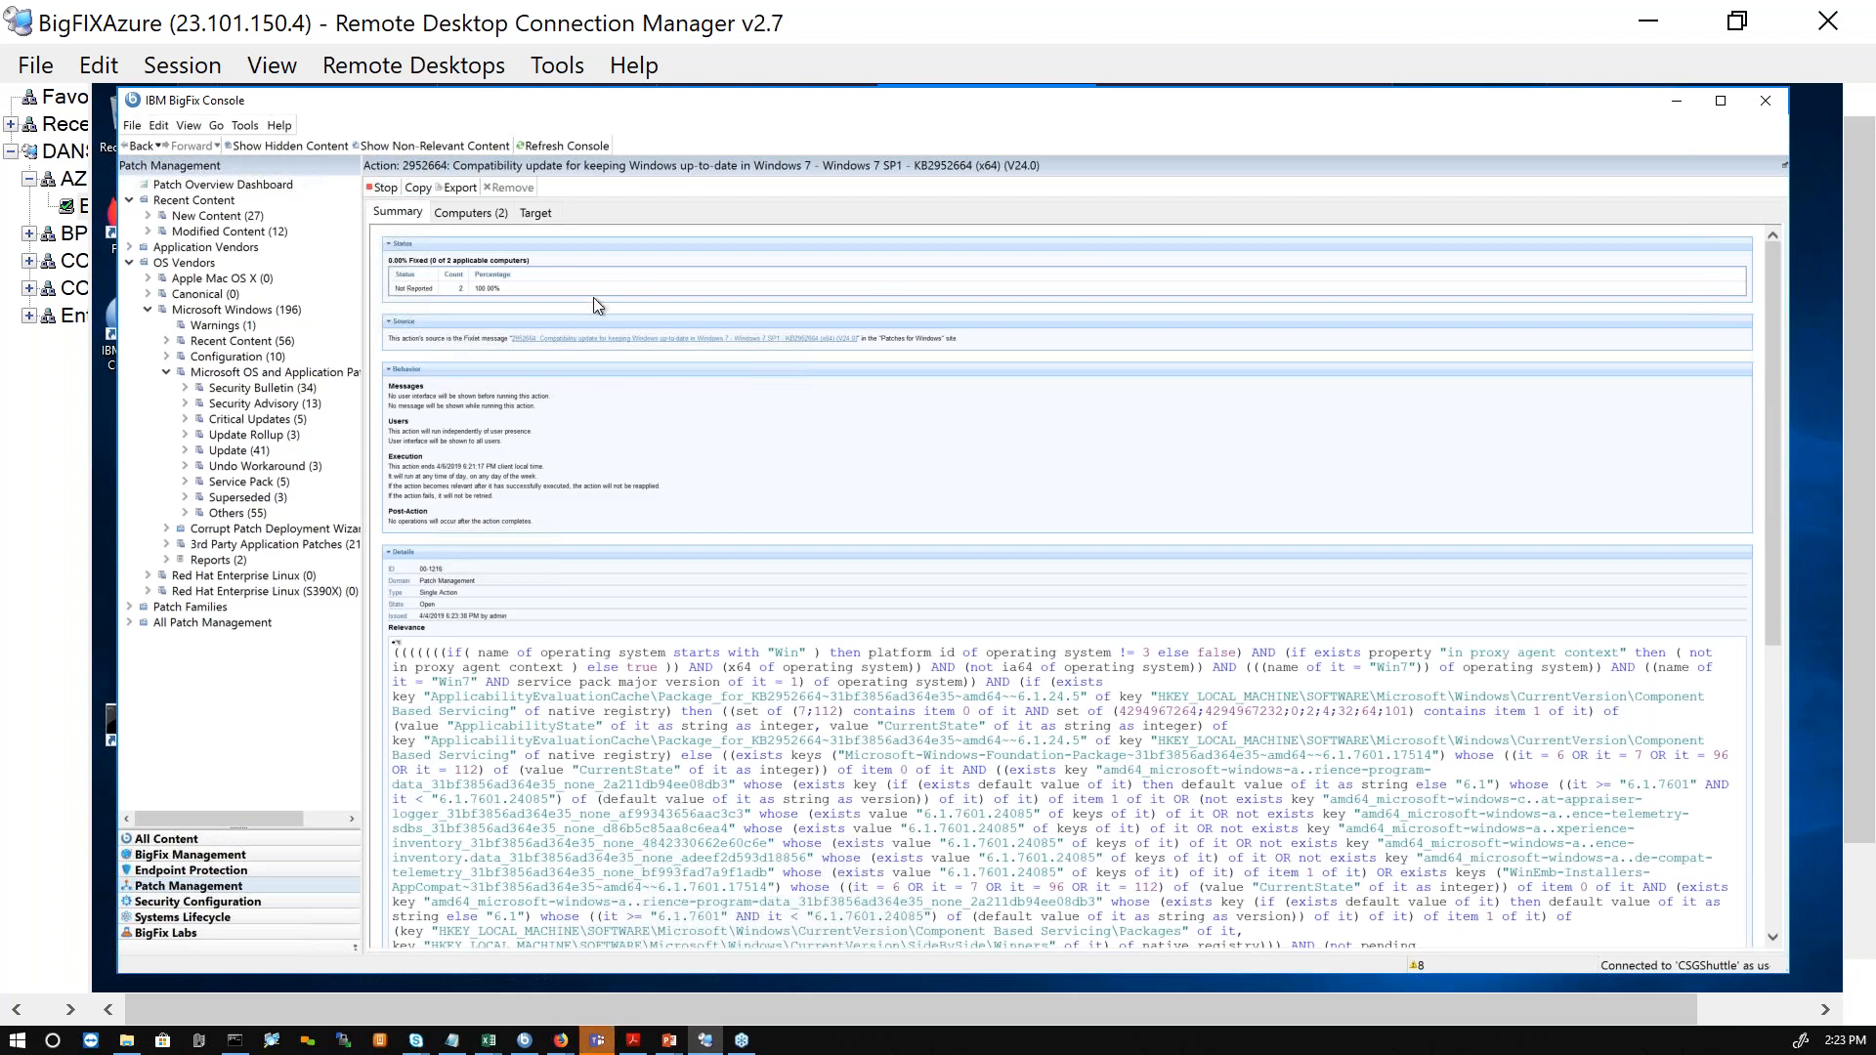
Step: Enlarge the summary of the update 2952664 action and examine its status and the download details of its patch file
click(573, 284)
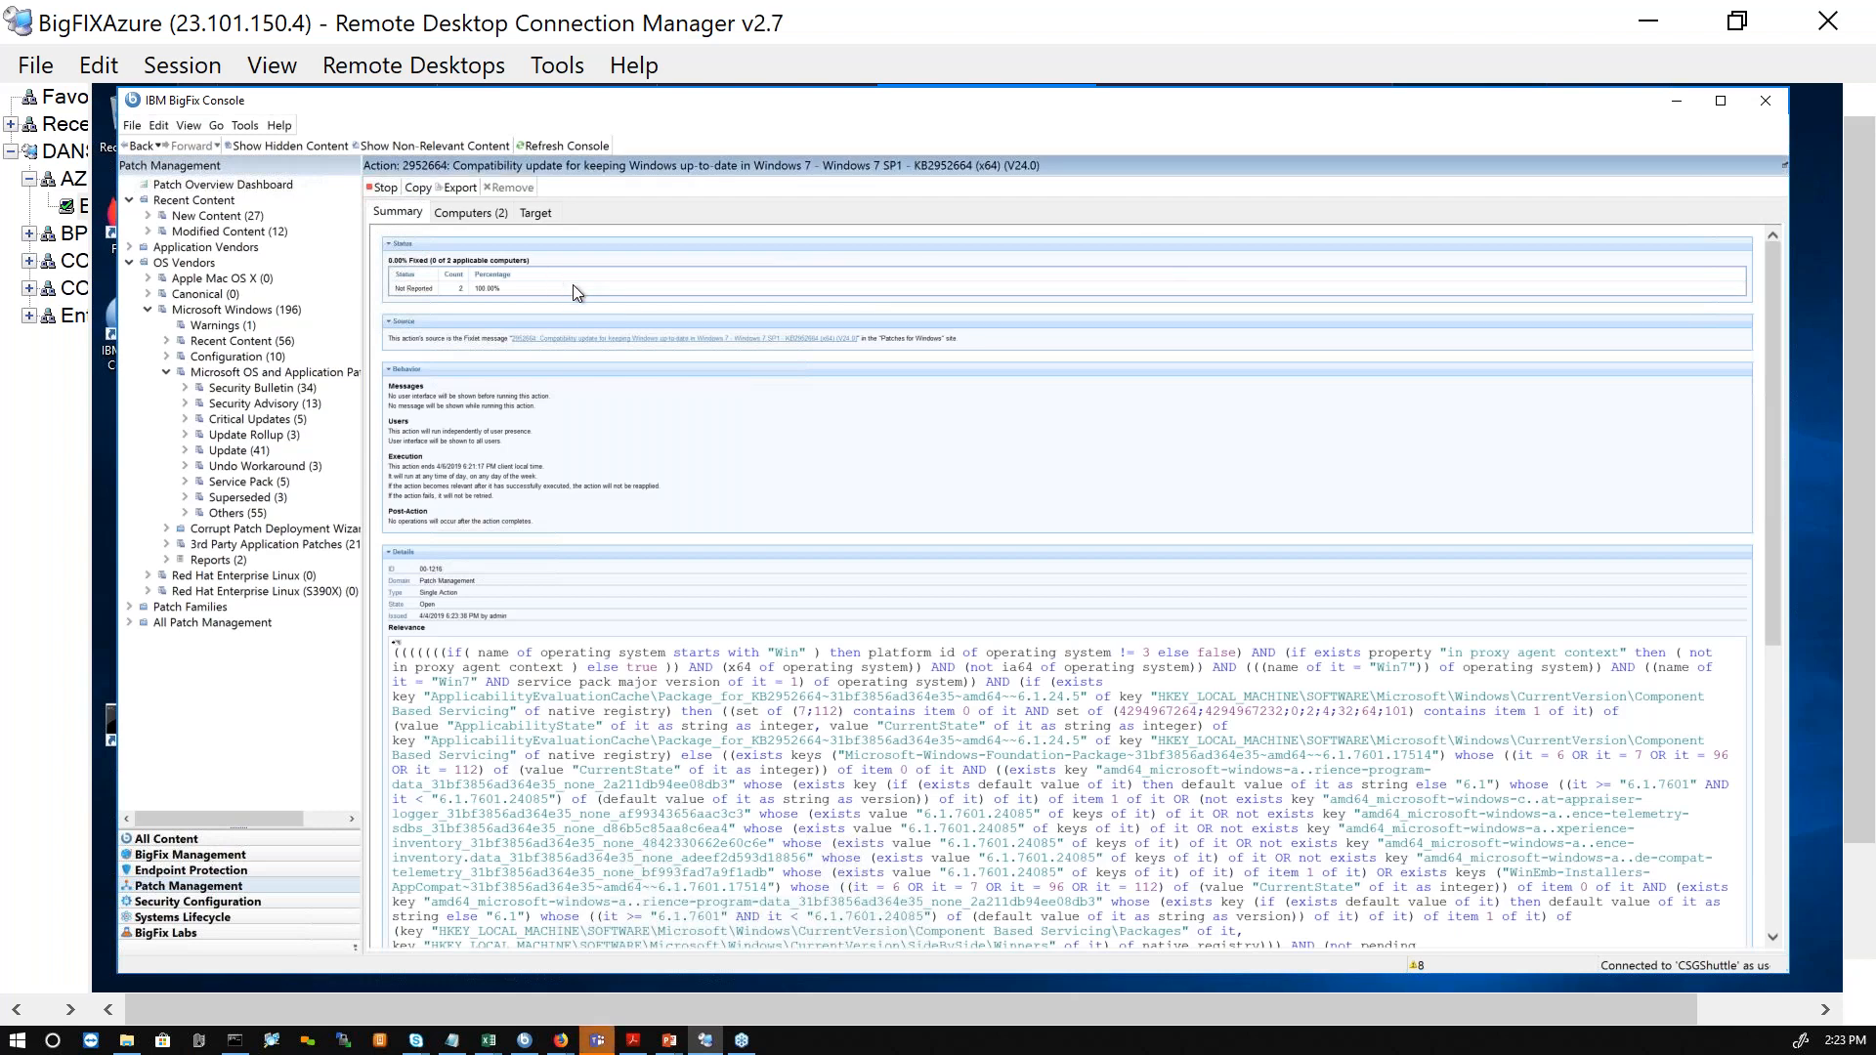
scroll(573, 284, up, 5)
scroll(573, 288, up, 1)
scroll(775, 352, up, 1)
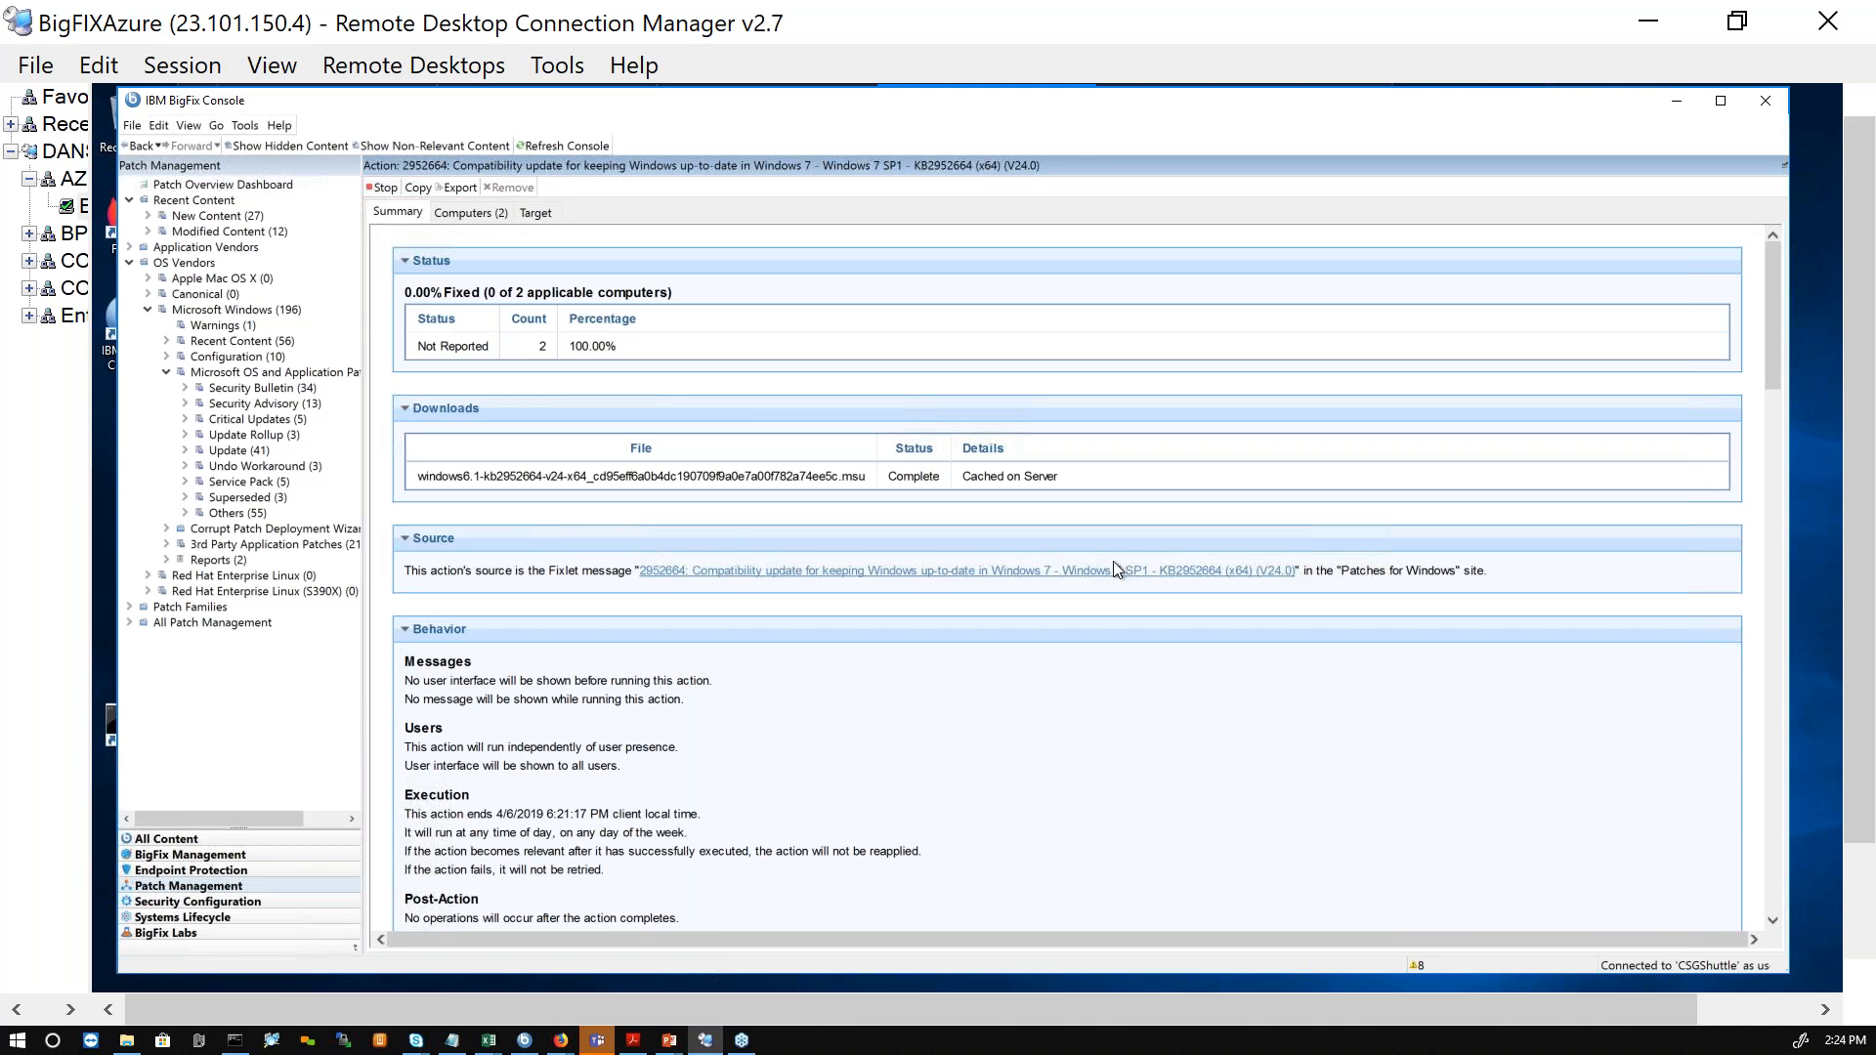
drag(477, 476, 1143, 474)
click(1105, 487)
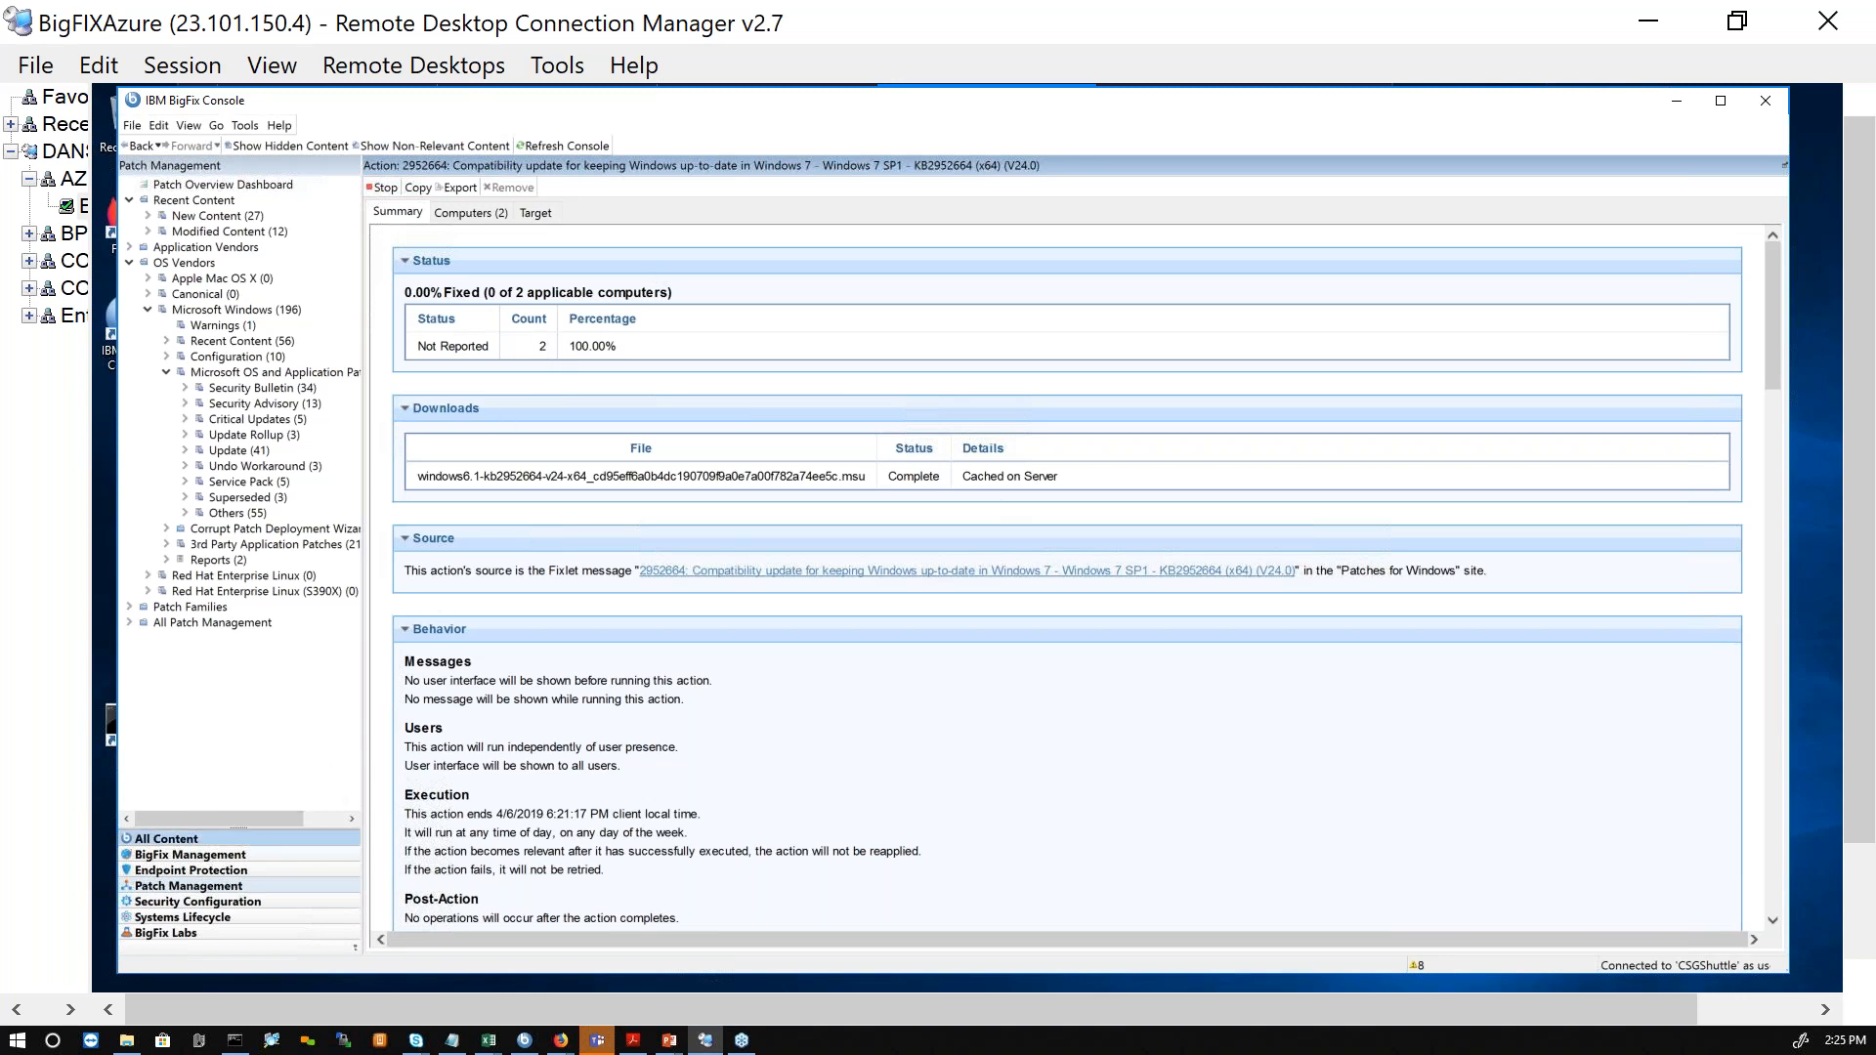
Step: List all actions under All Content and examine the enlarged summary of the Enable "ACCEPTED" Evaluation action
click(166, 838)
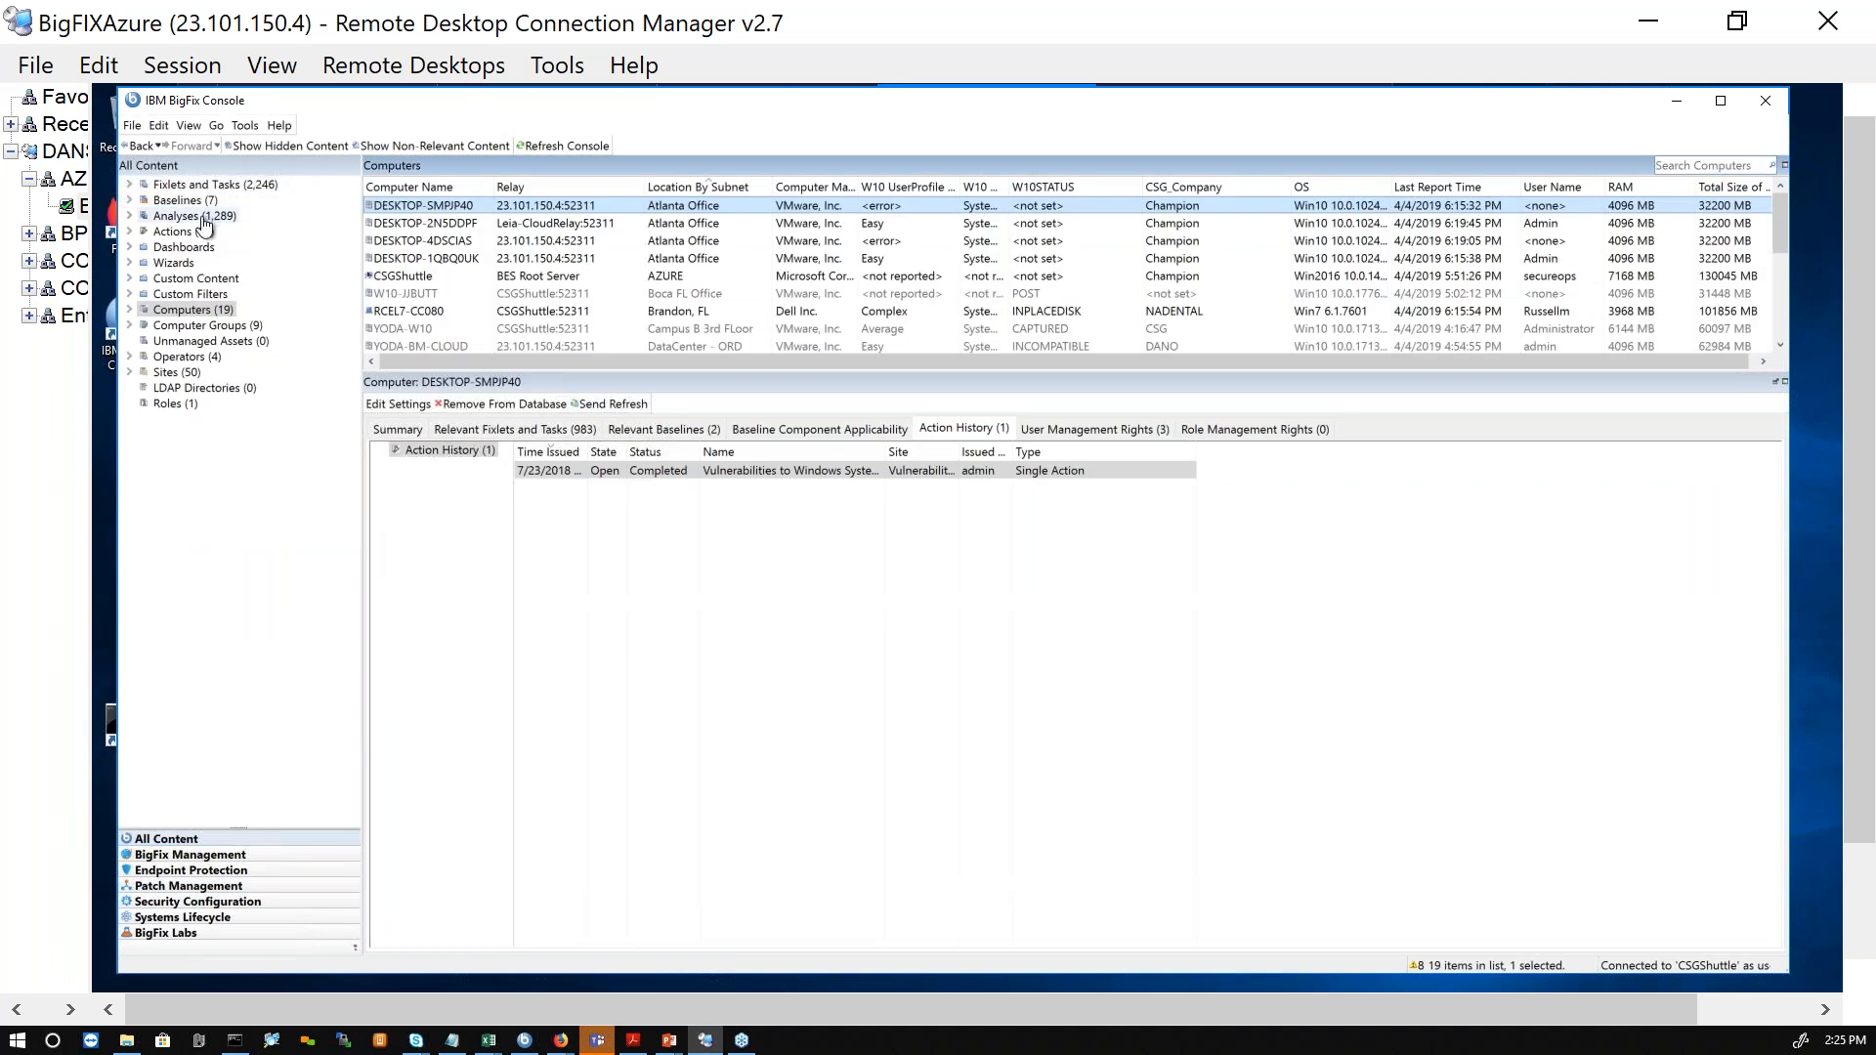
click(171, 231)
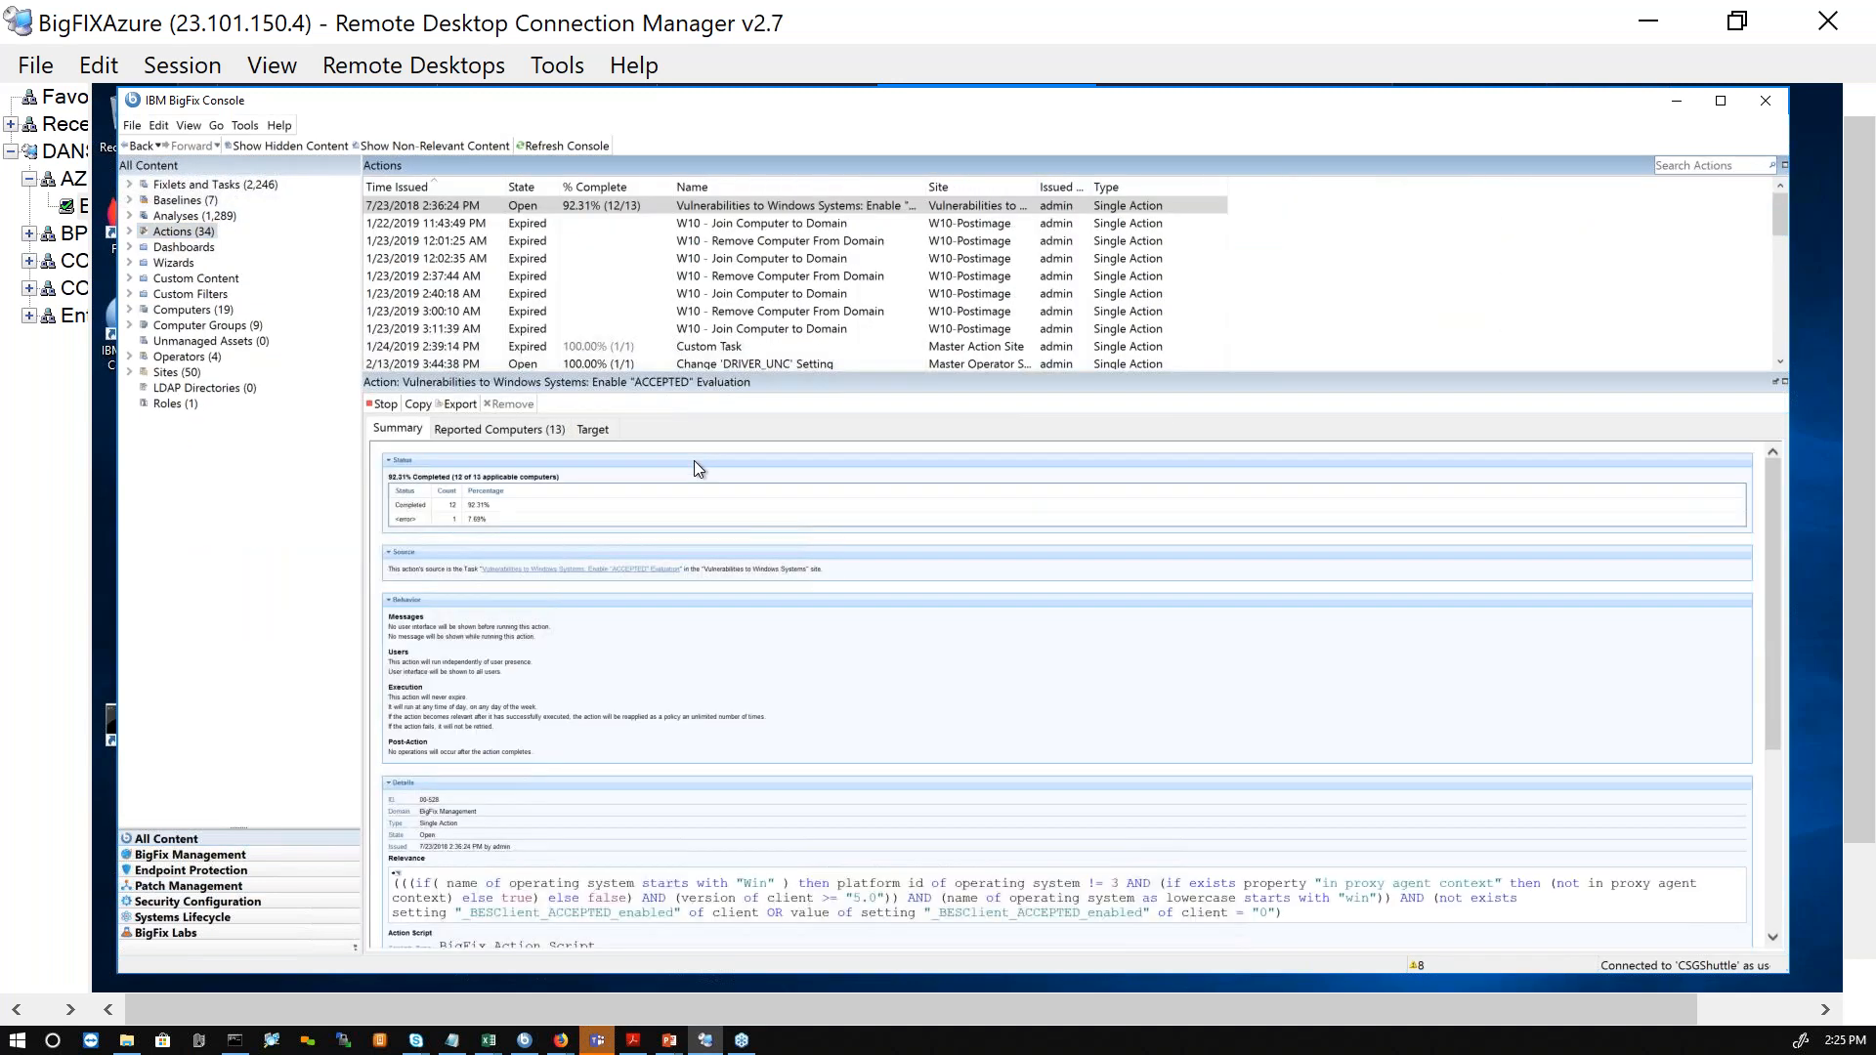
click(581, 209)
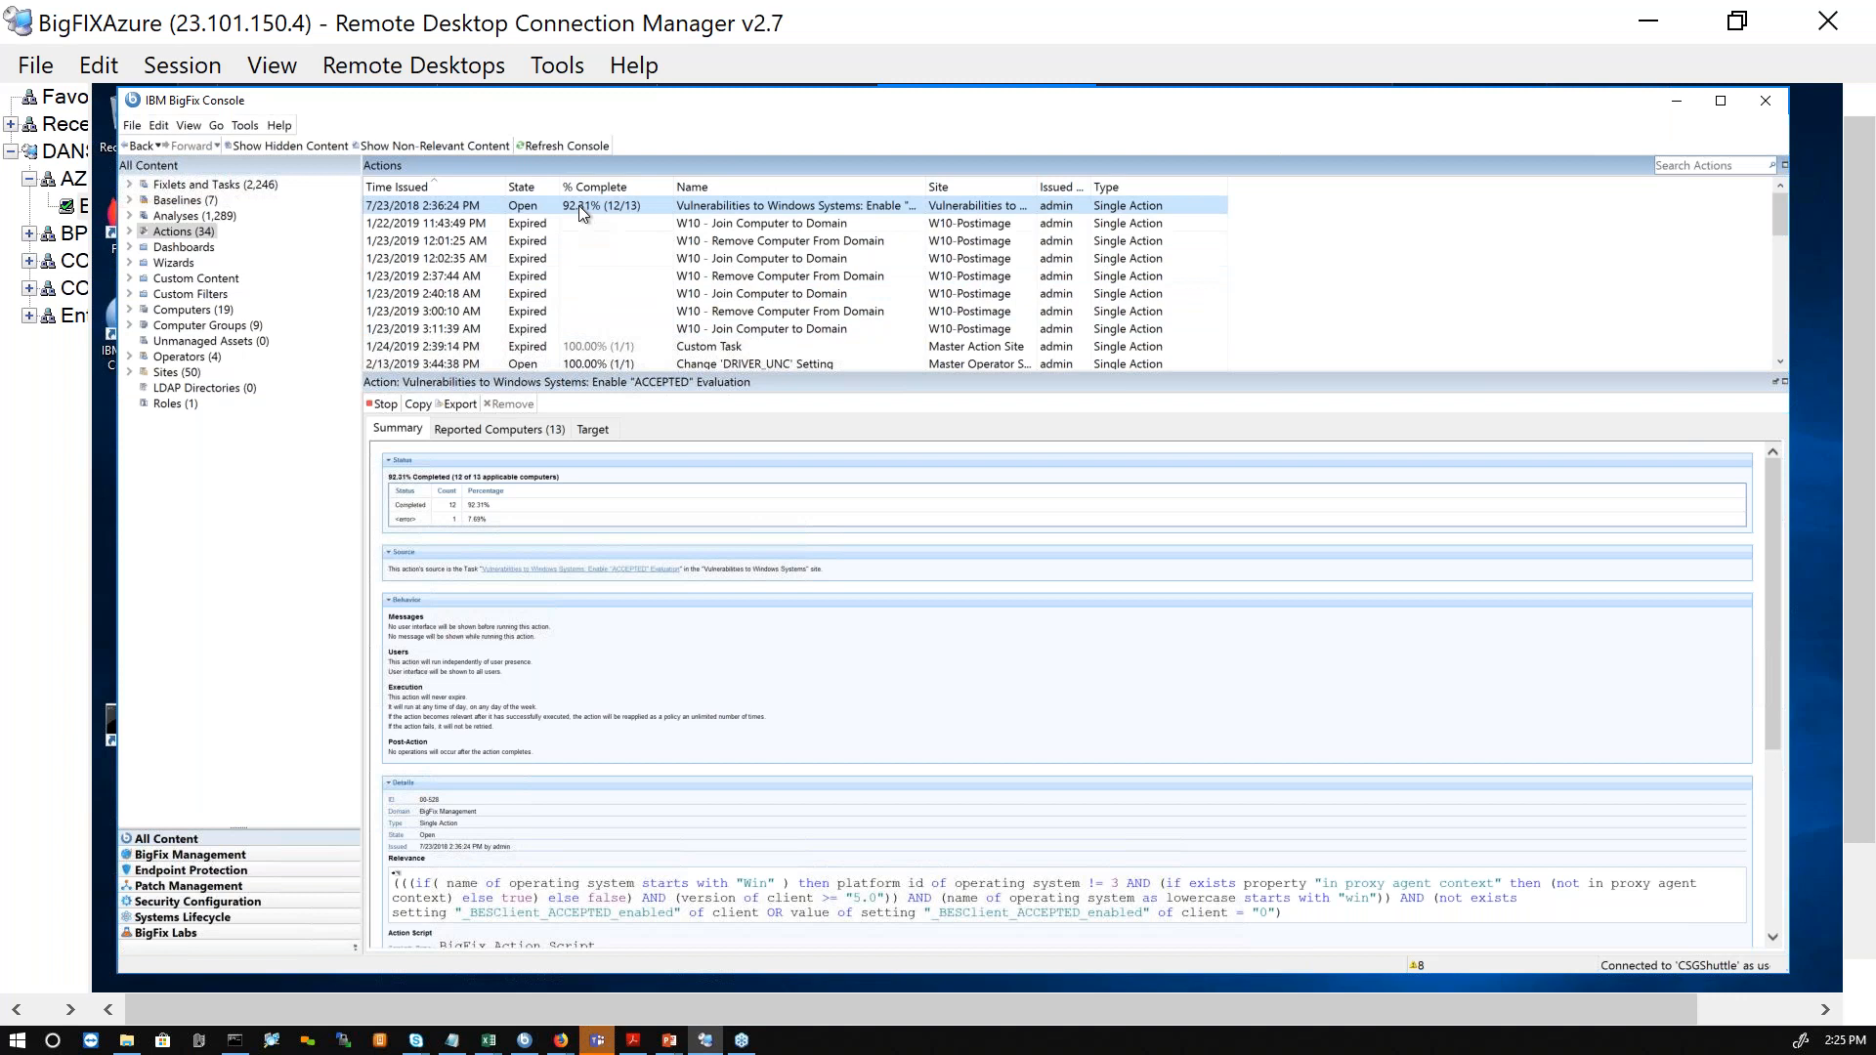
scroll(661, 601, up, 4)
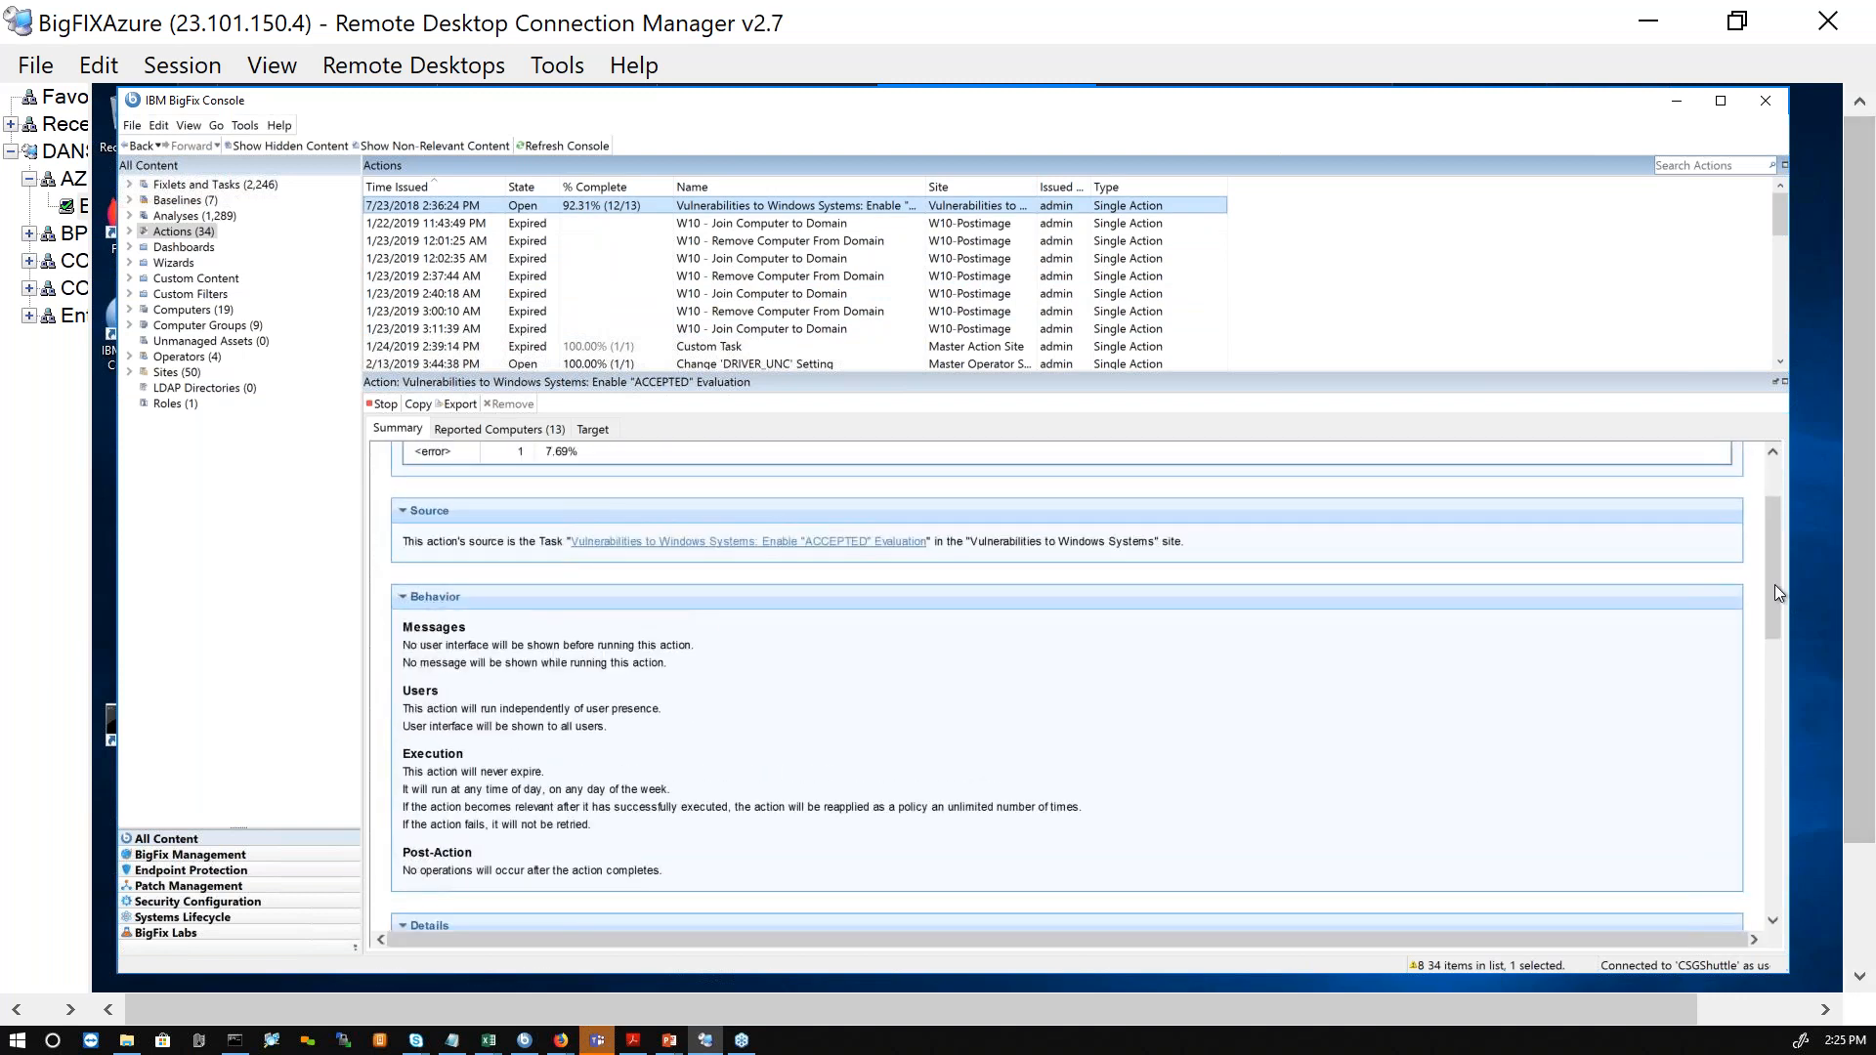
drag(1779, 553, 1766, 502)
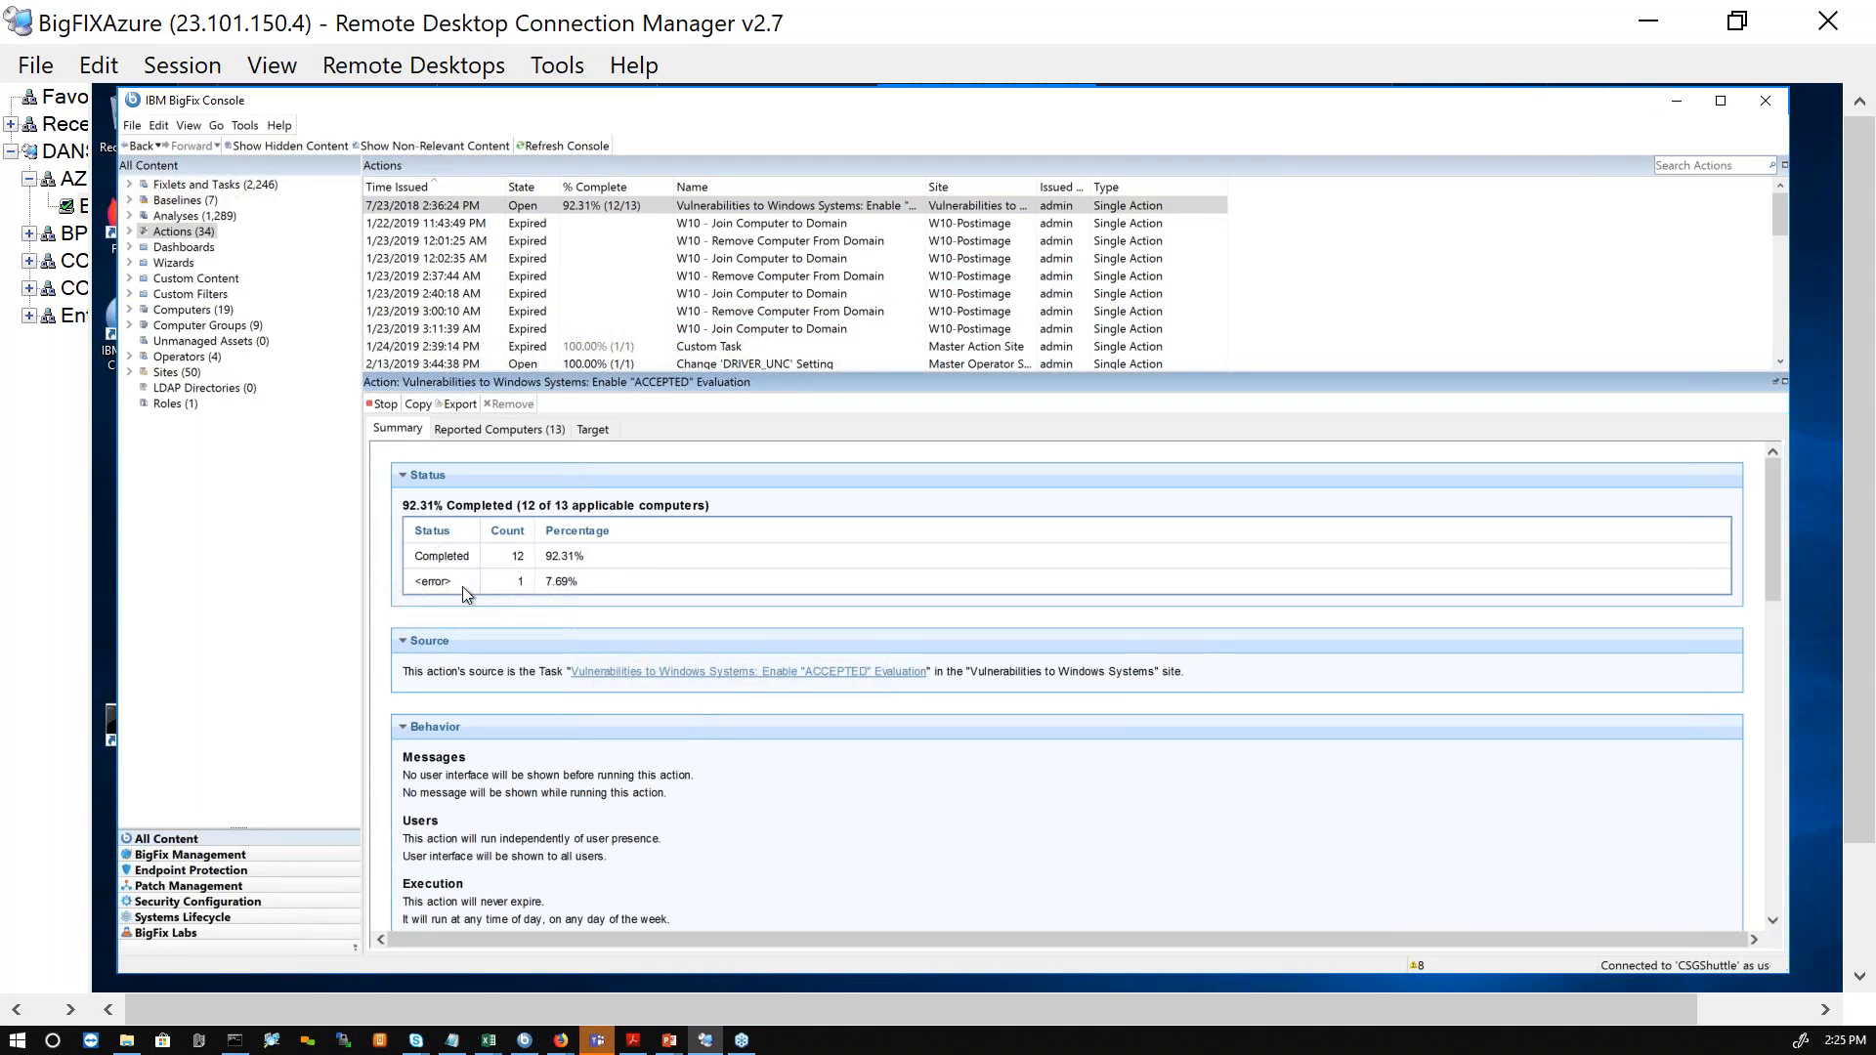
Step: Widen the Status column in the action's reported computers and inspect the execution details for DESKTOP-SMPJP40 in an enlarged window
click(477, 429)
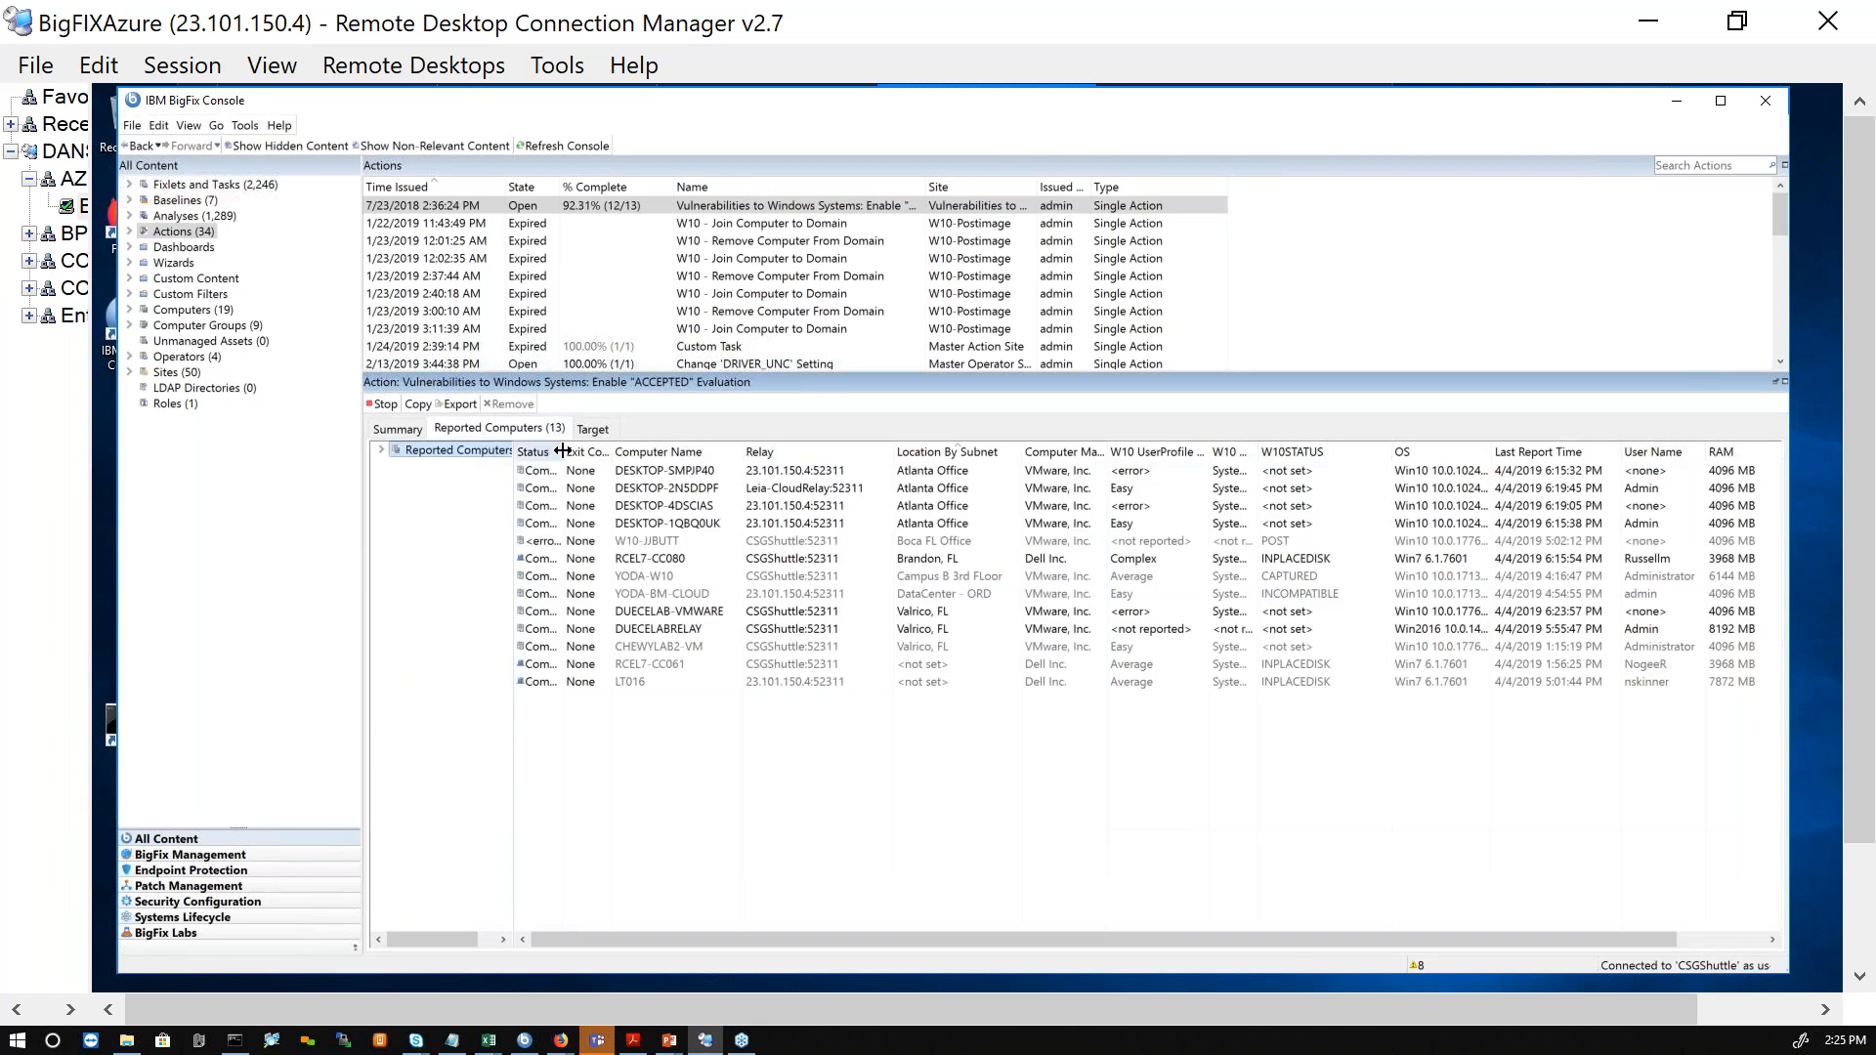
drag(637, 453, 711, 452)
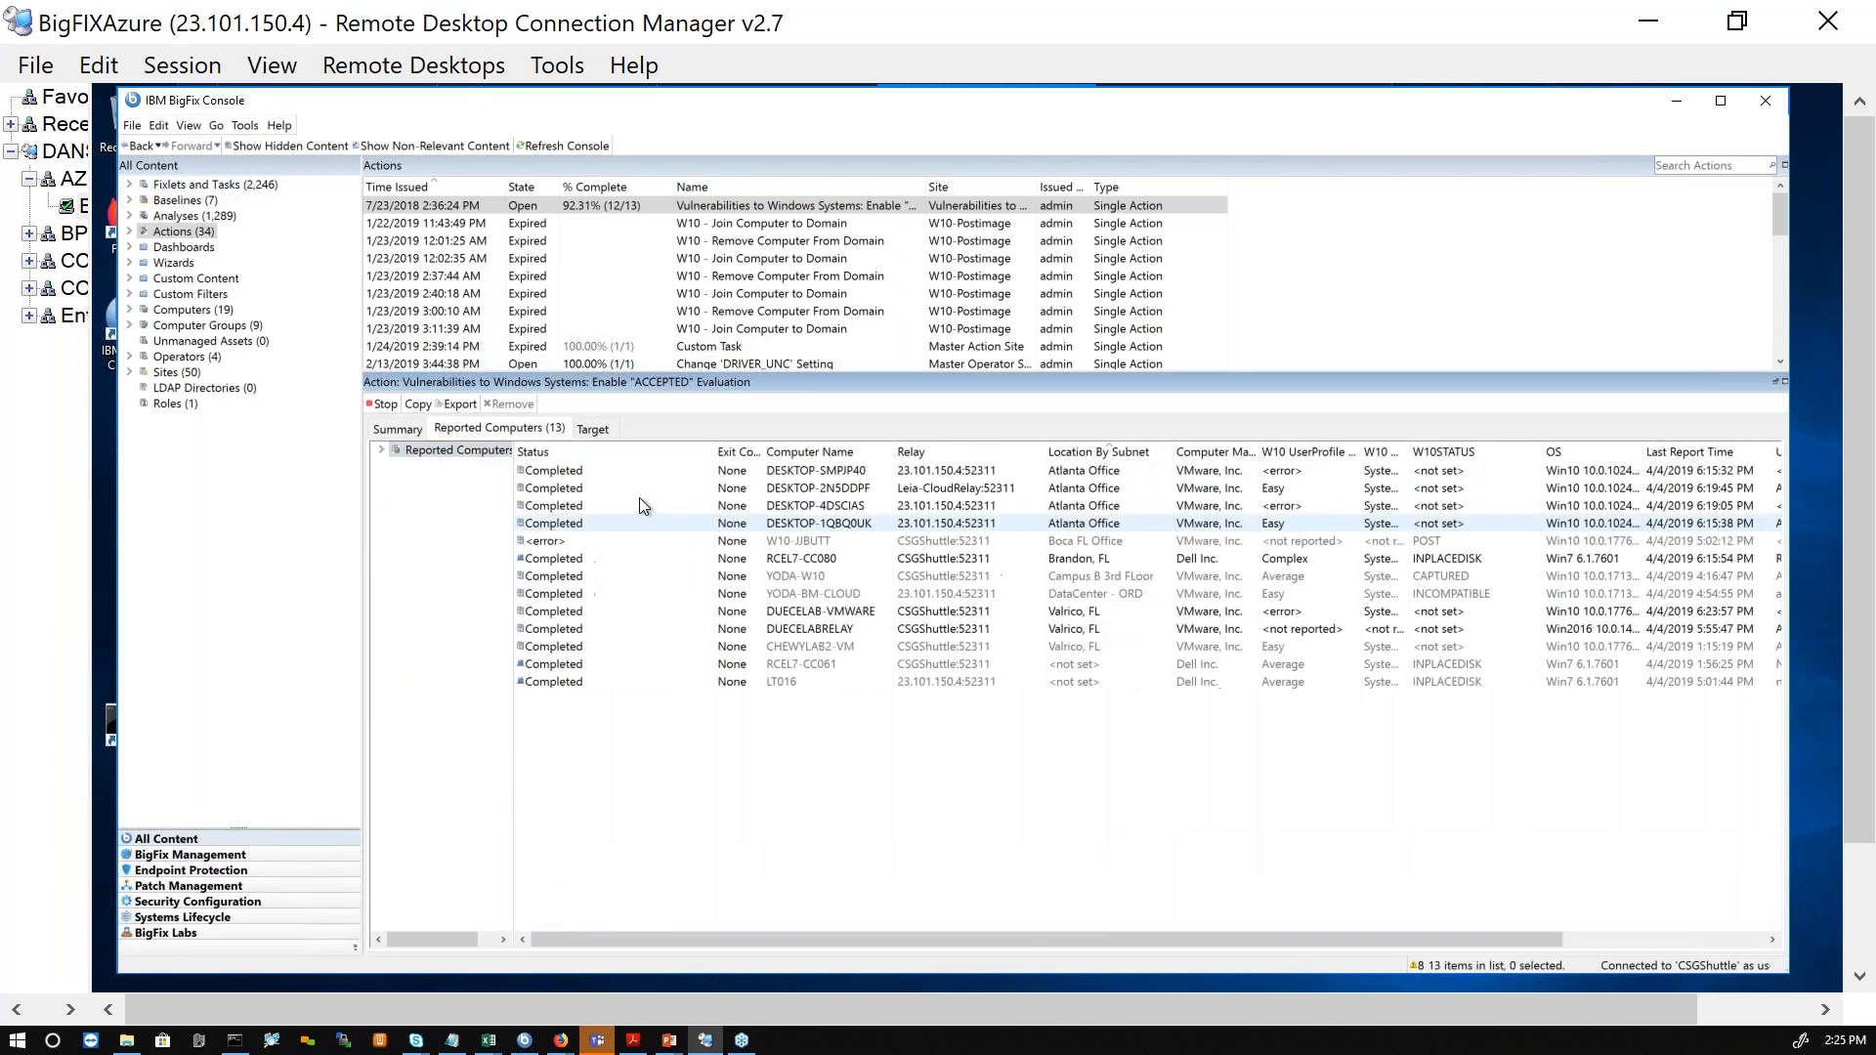
double_click(587, 471)
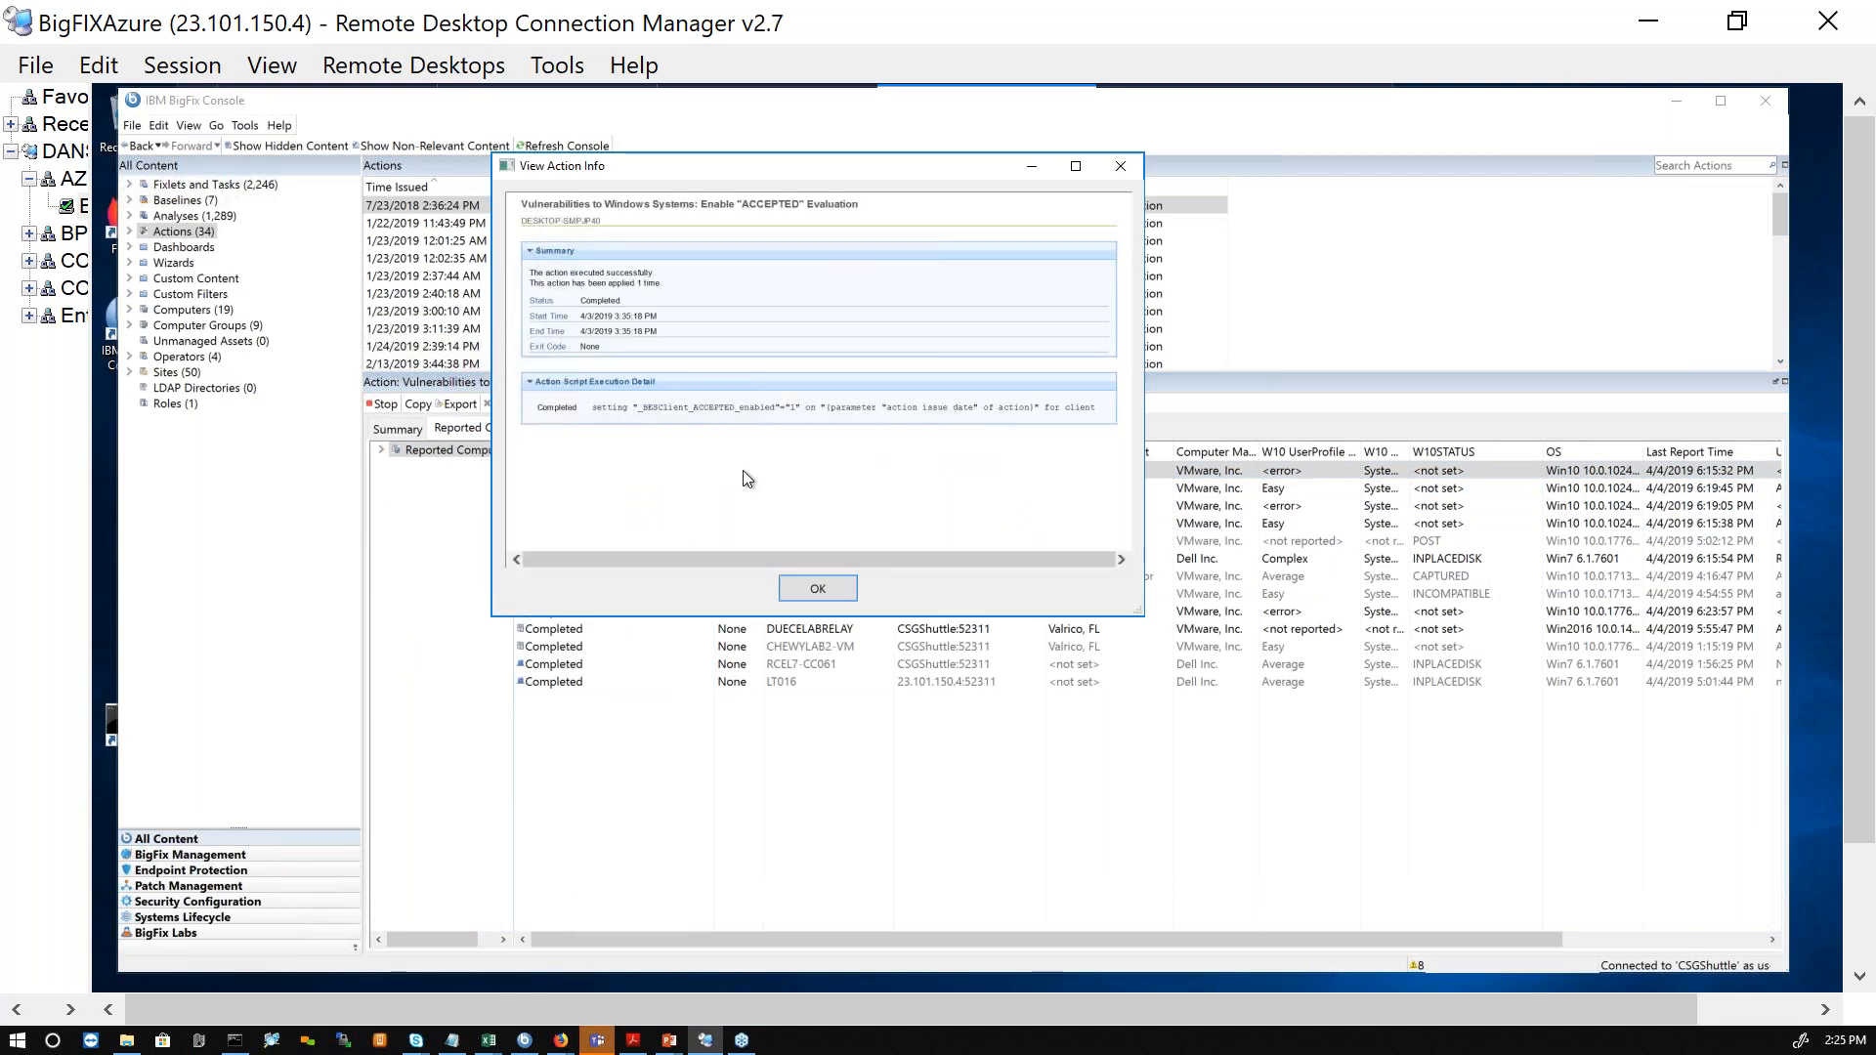
drag(1136, 609, 1310, 689)
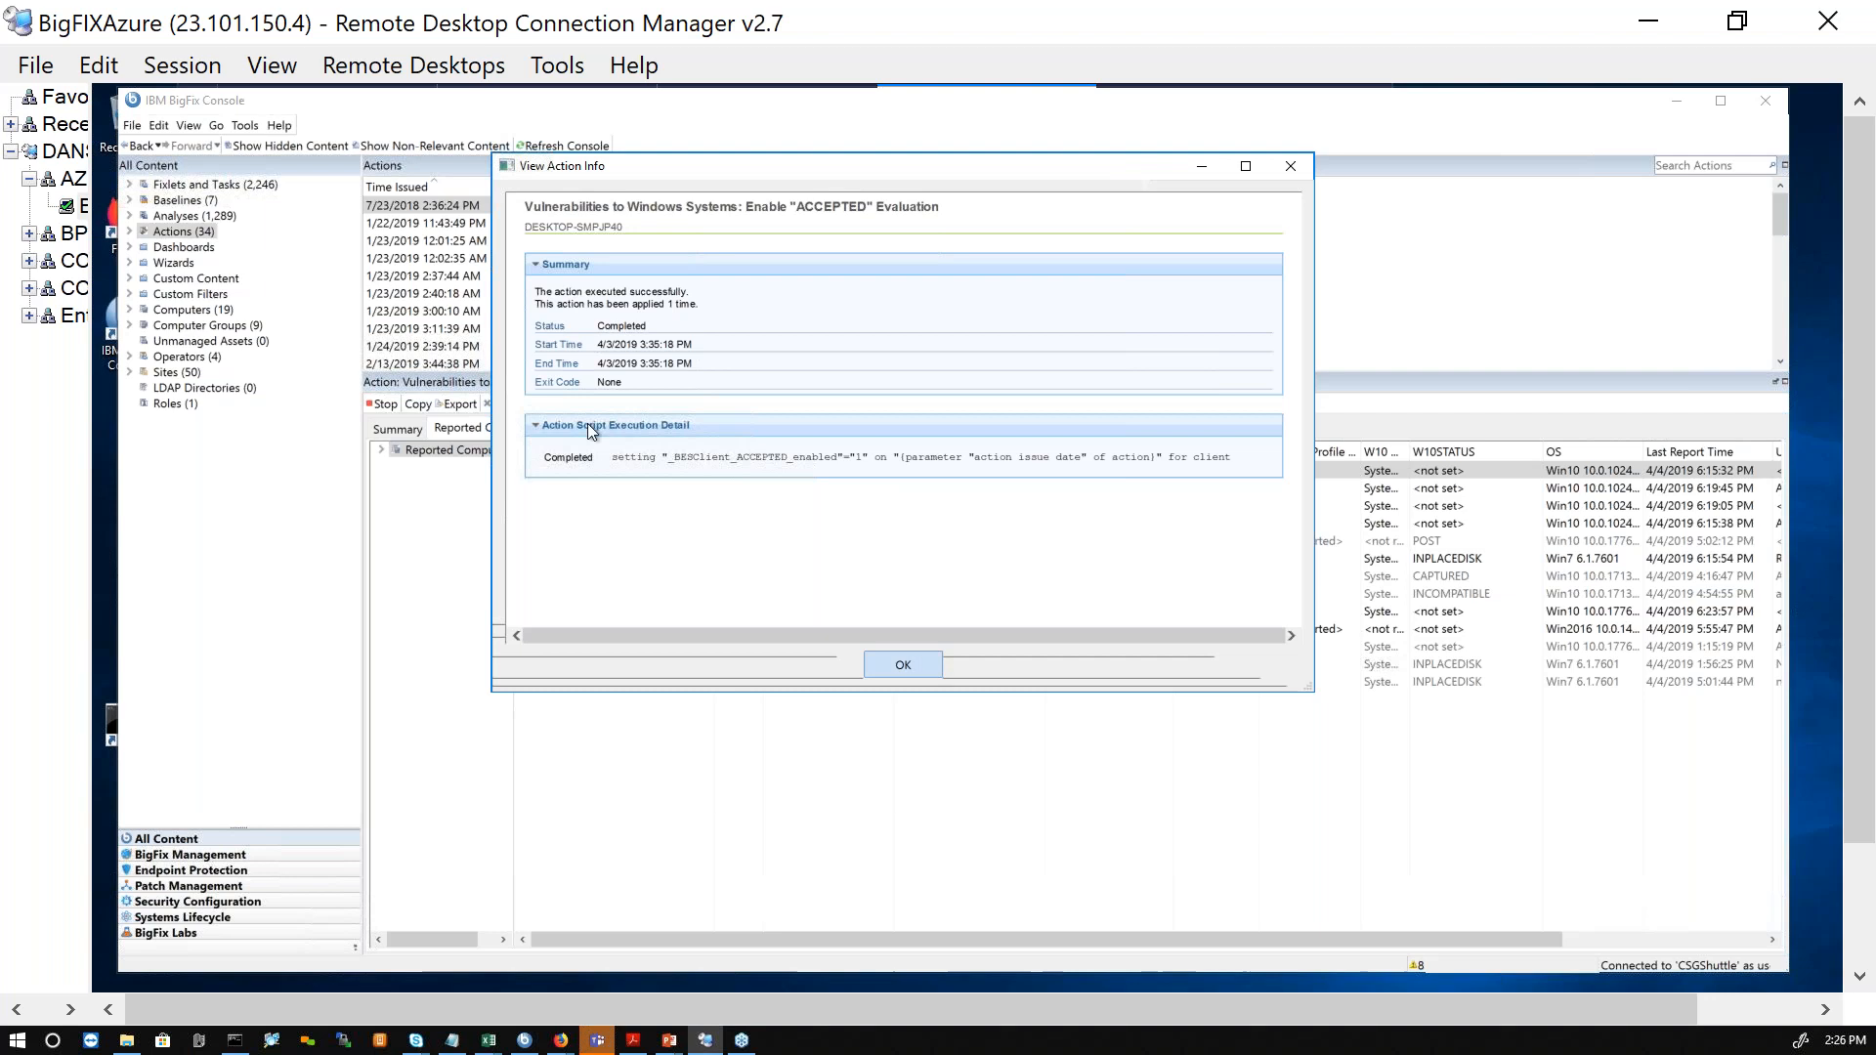
key(Return)
Step: Sort the actions by completion percentage and open the Install IBM BigFix Relay (Version 9.5.9) execution details for DESKTOP-4DSCIAS
click(625, 185)
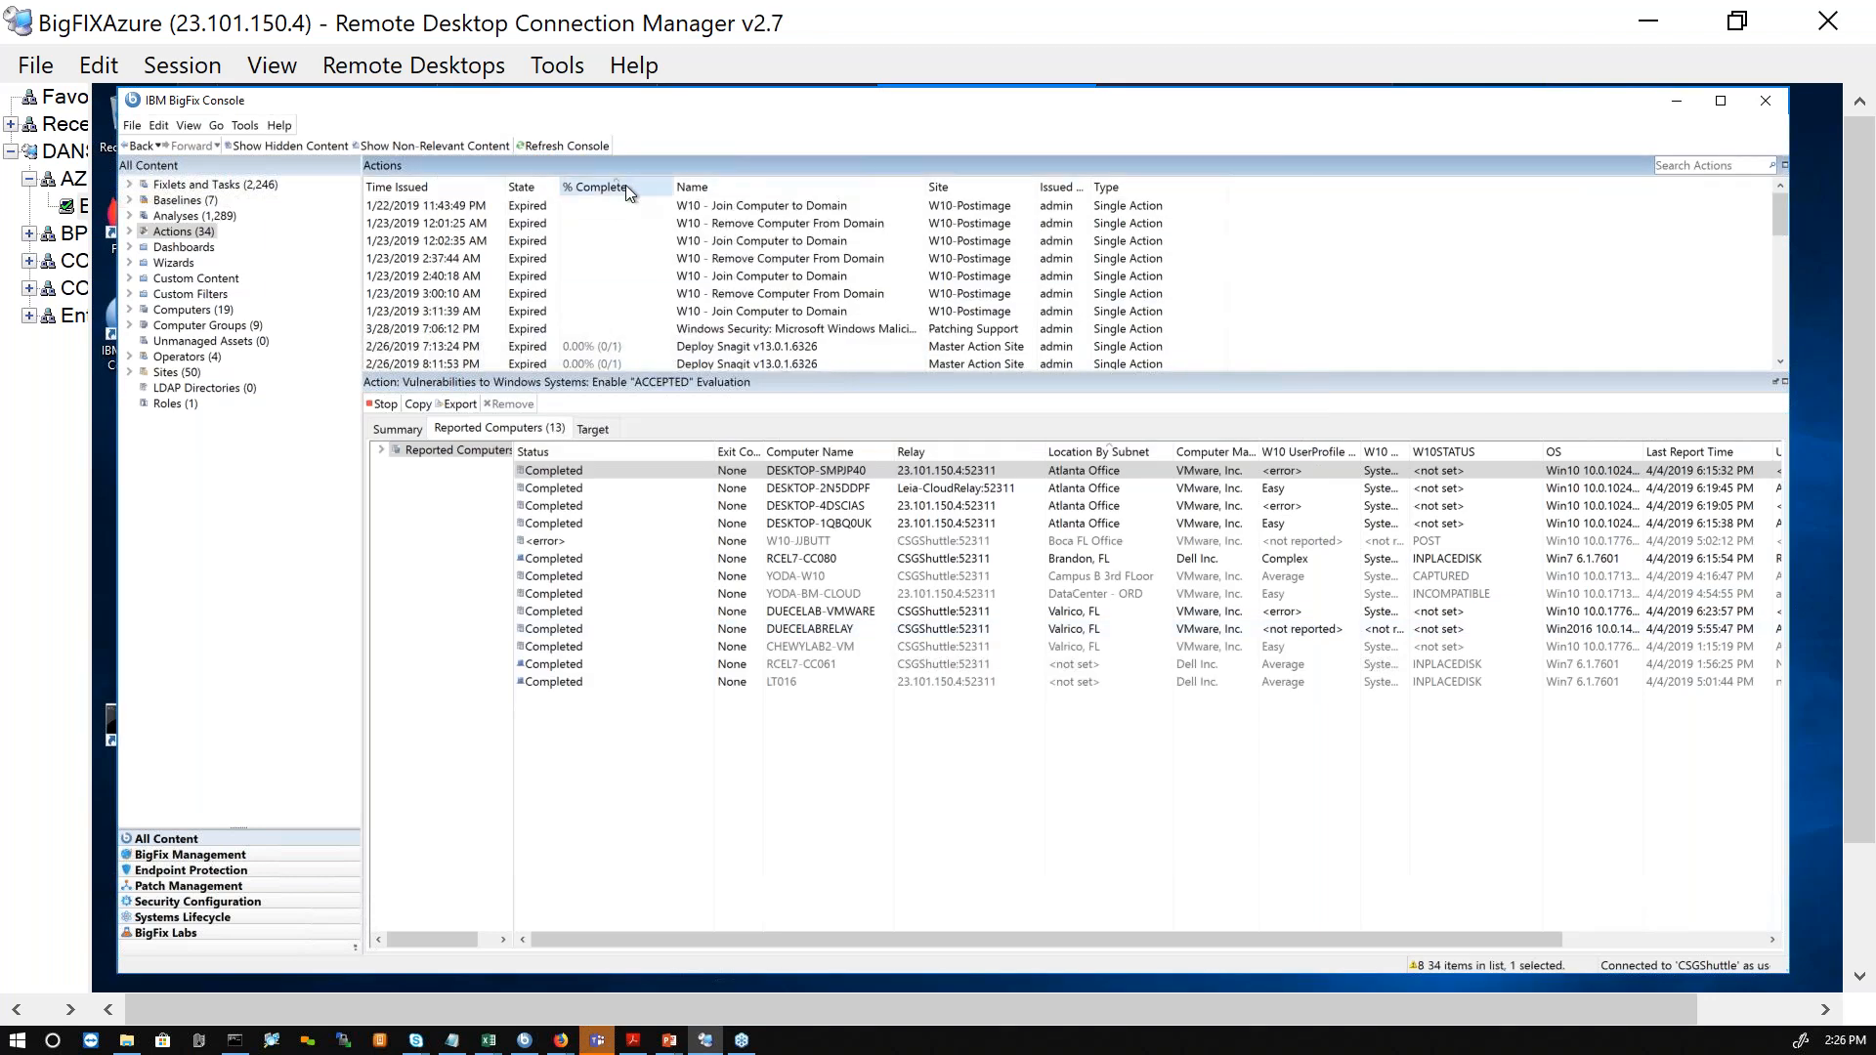
click(616, 225)
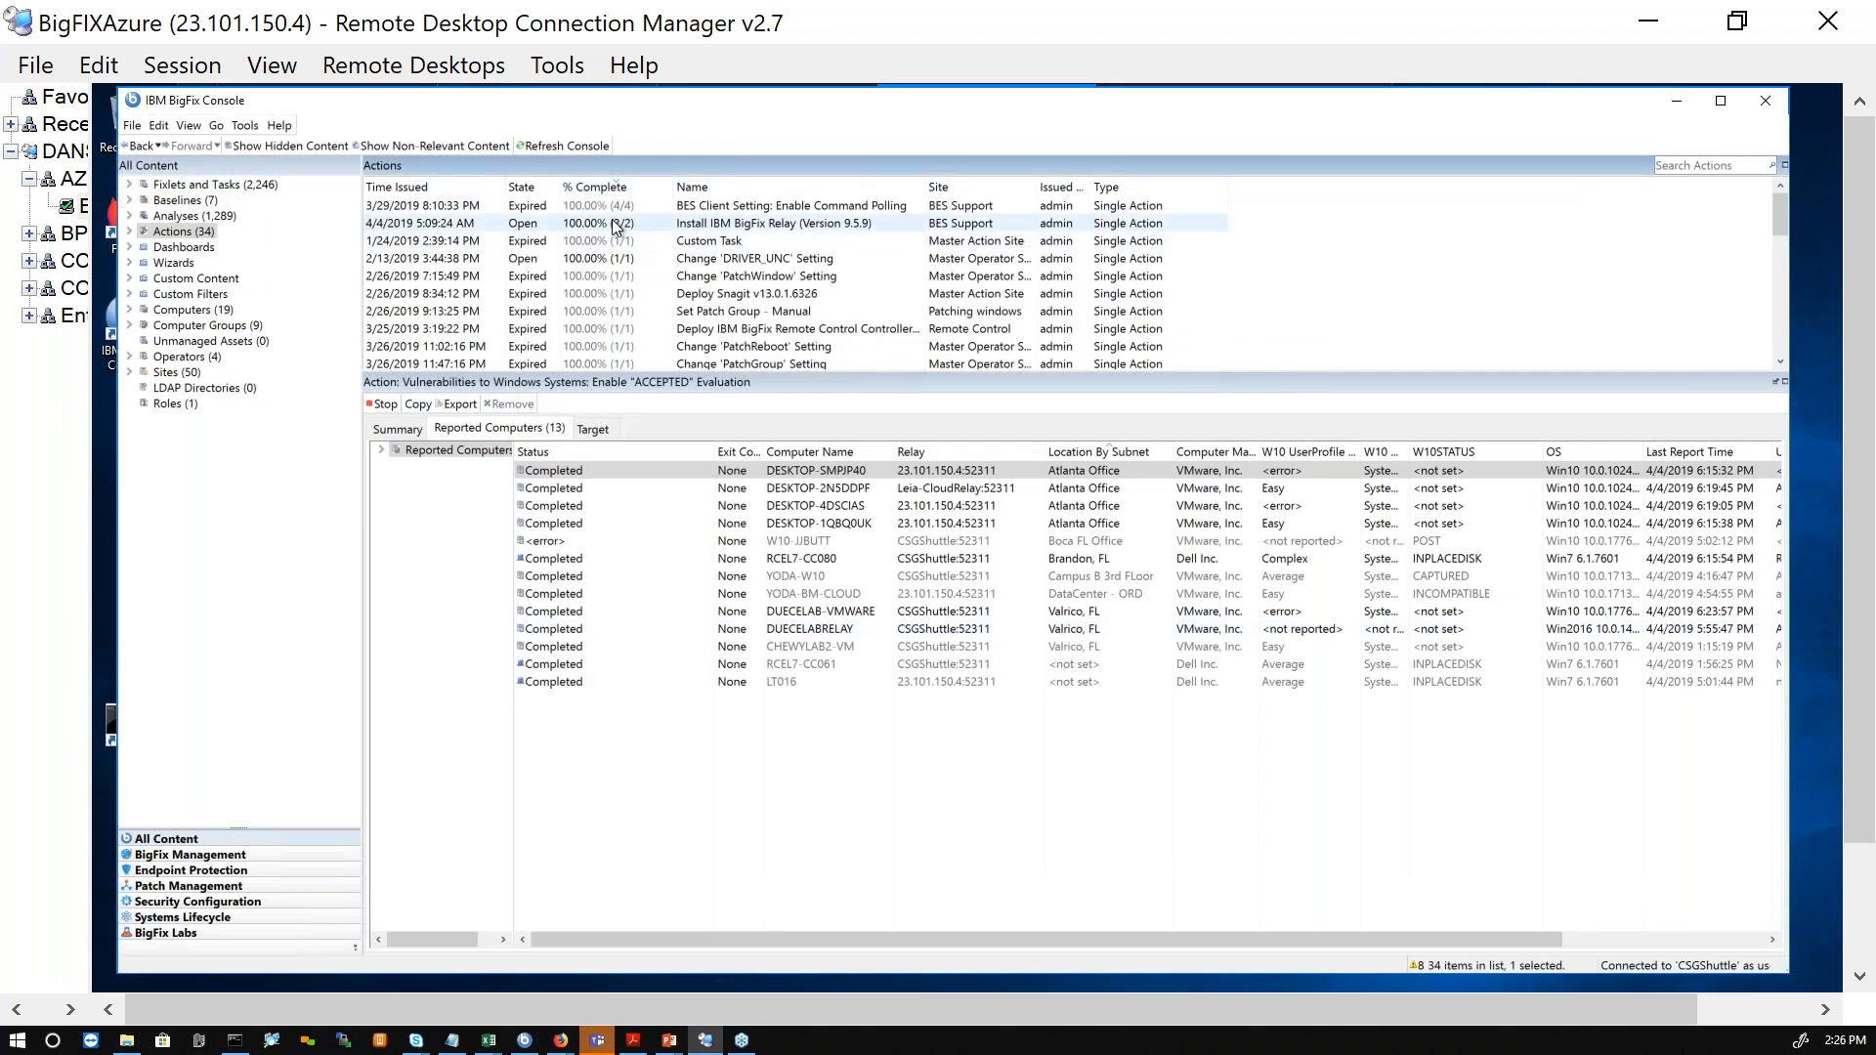
click(596, 471)
double_click(595, 468)
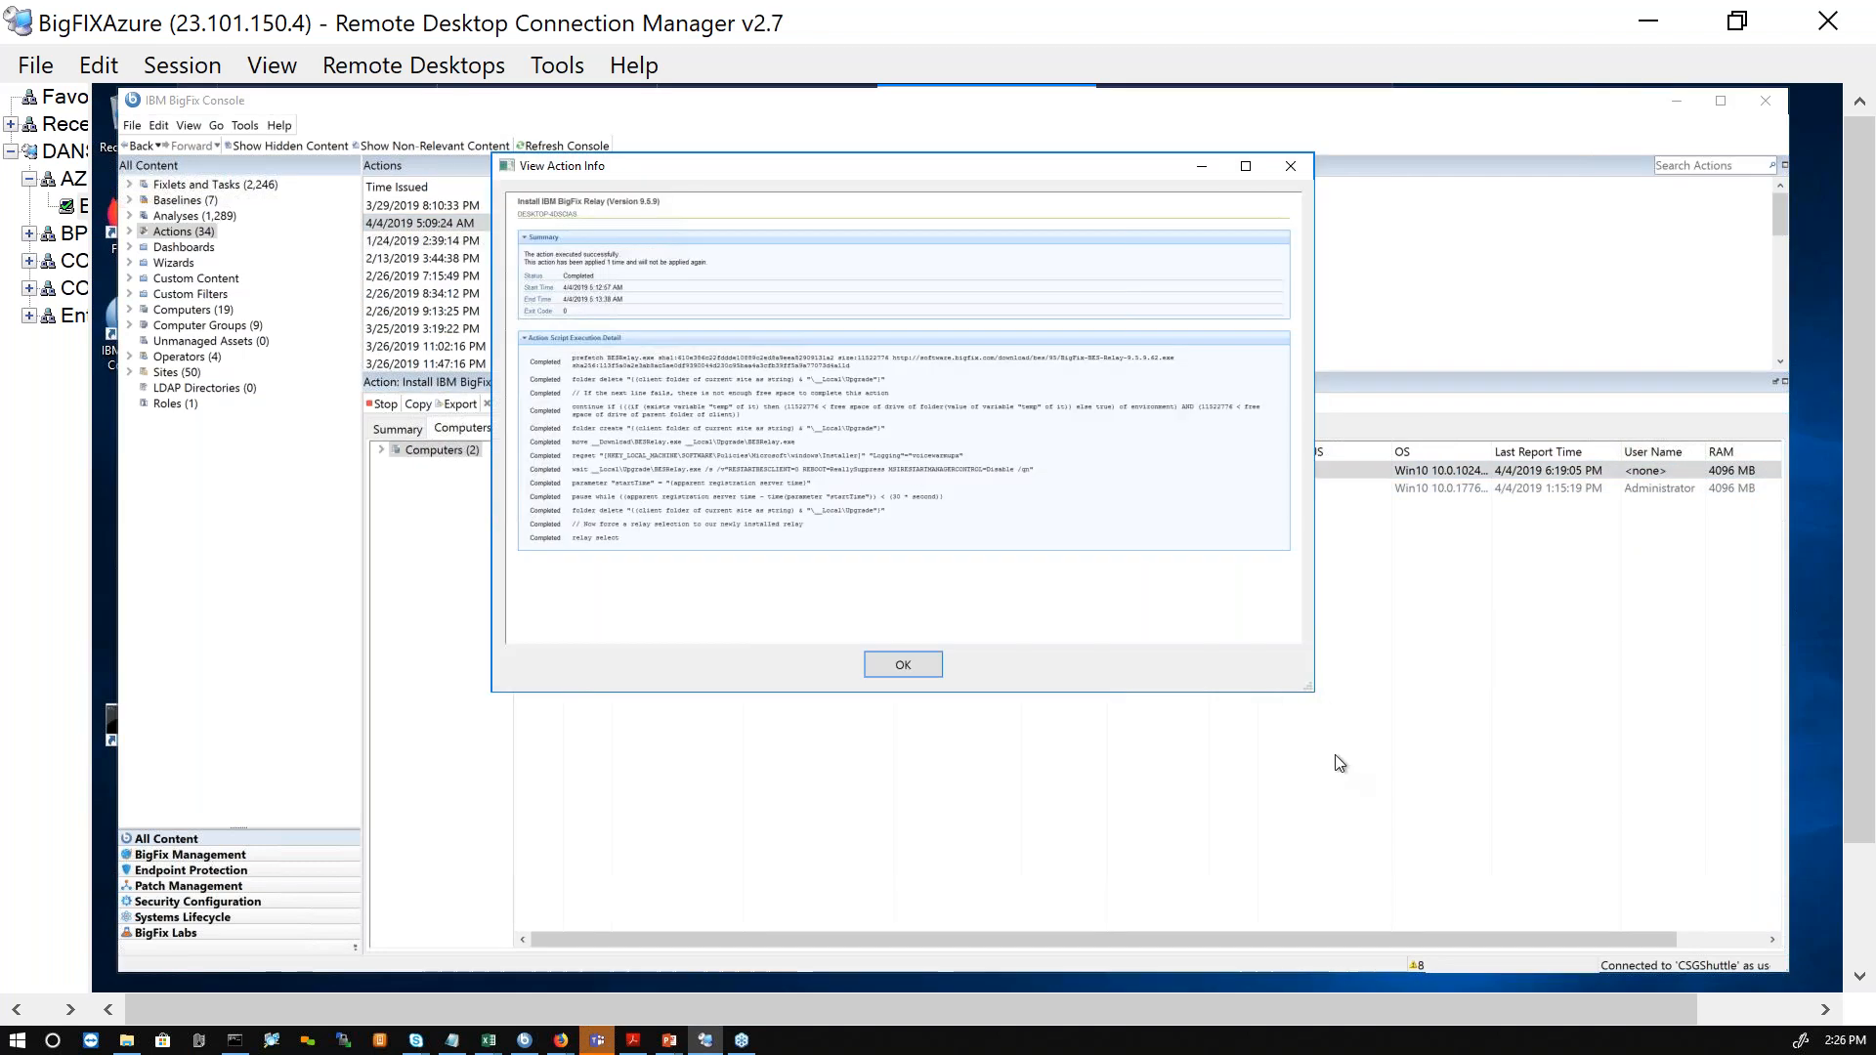
Step: Enlarge the relay installation details, examine the action script results including the BESRelay.exe wait command, and close the details
drag(1307, 689, 1523, 918)
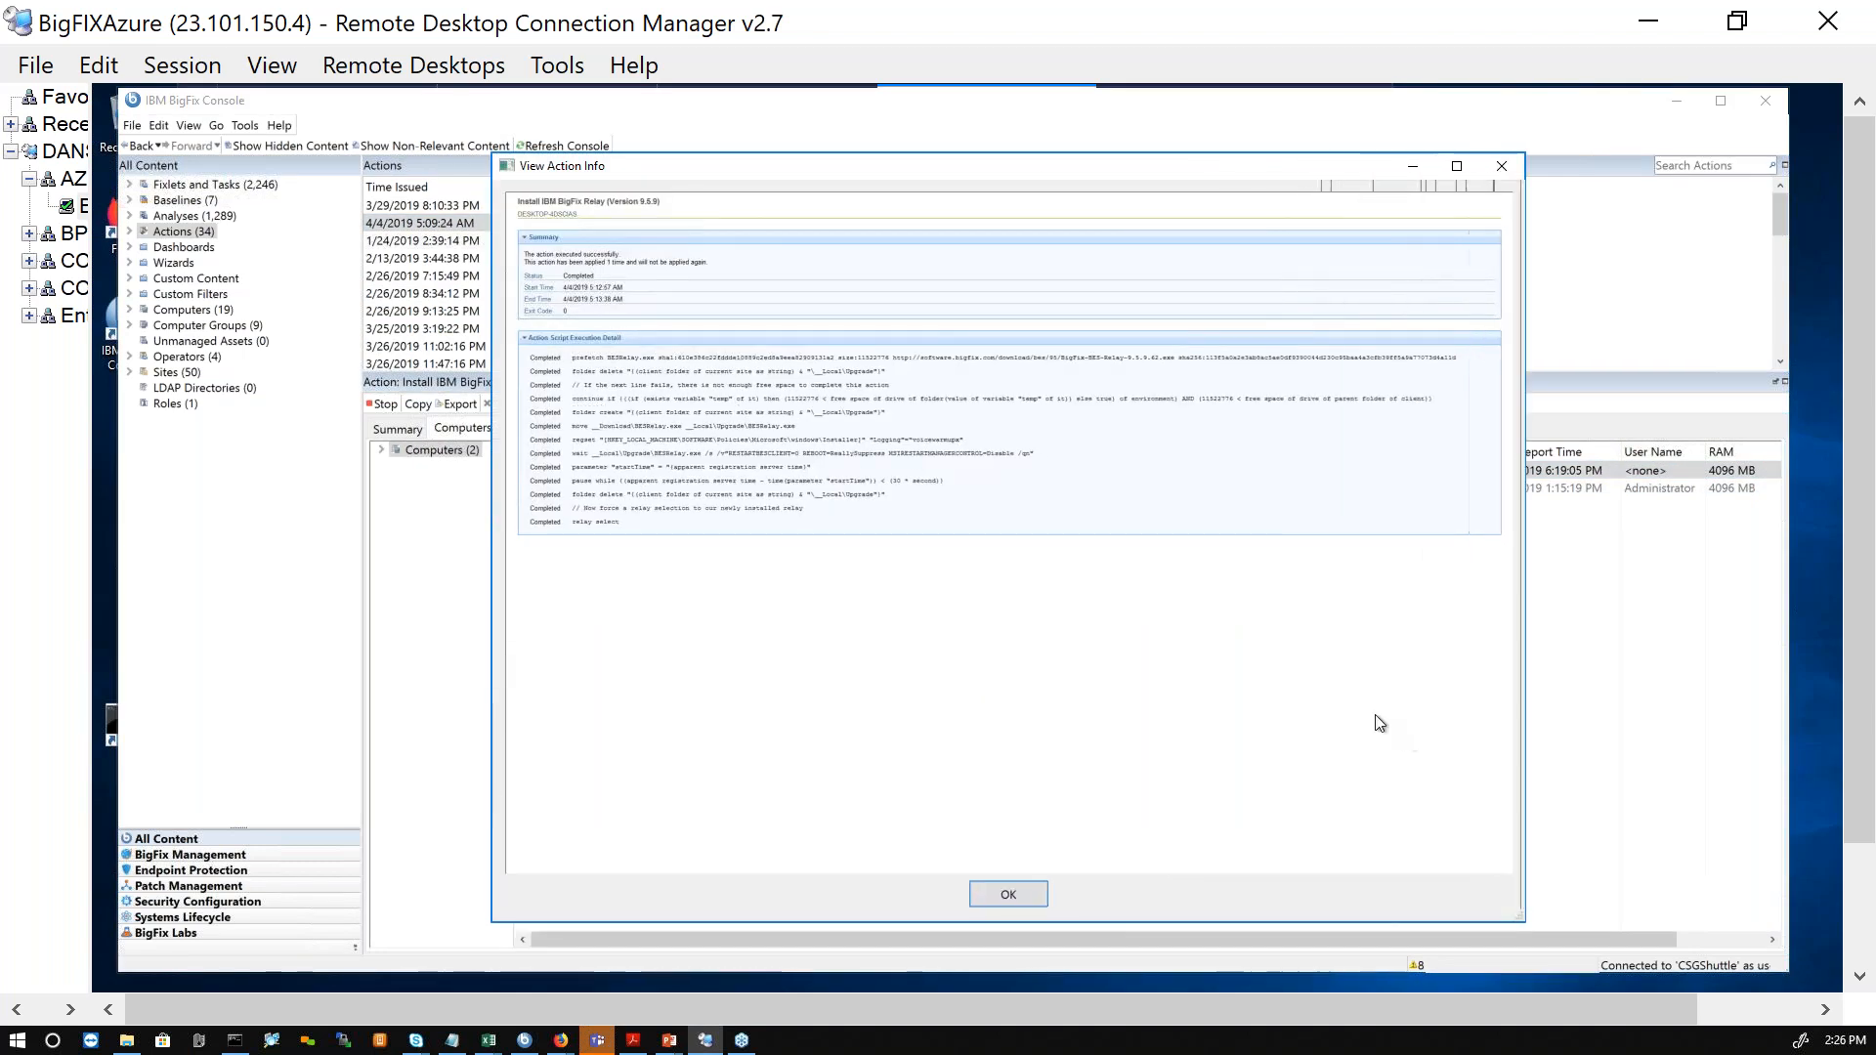
scroll(1207, 664, up, 3)
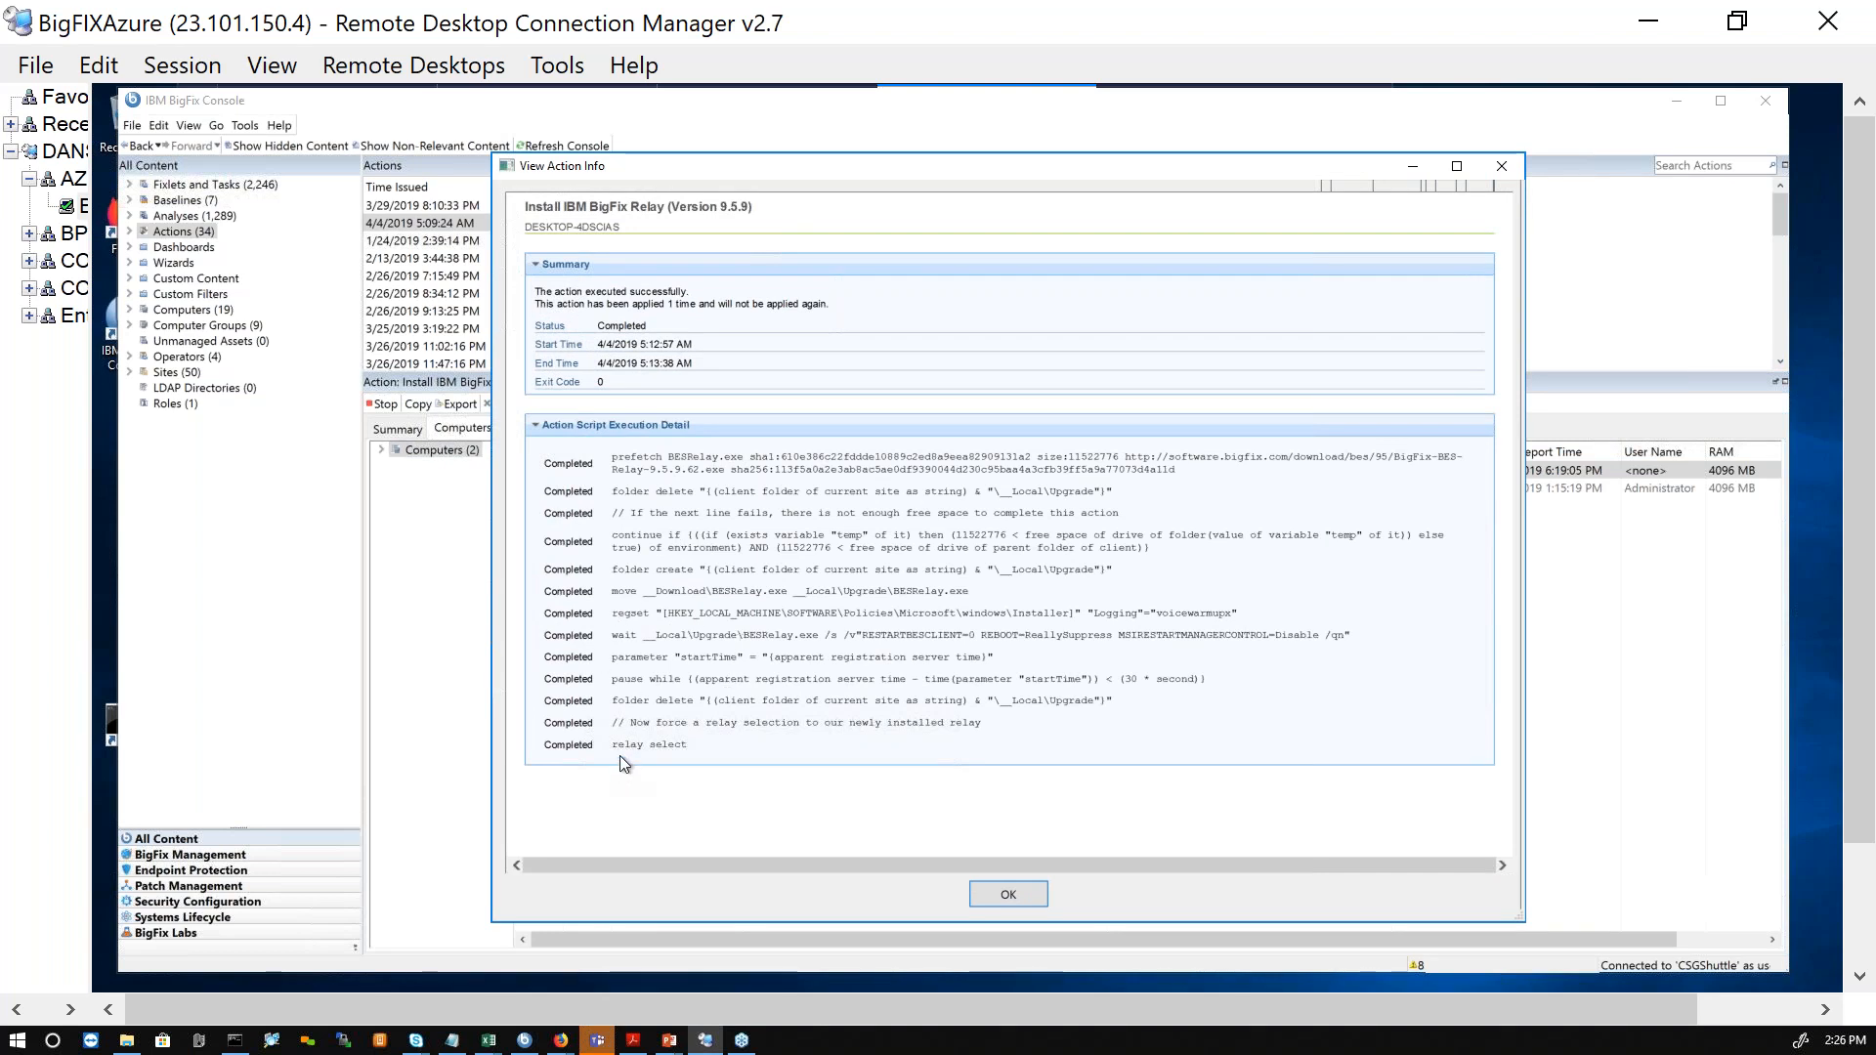
drag(612, 636, 832, 636)
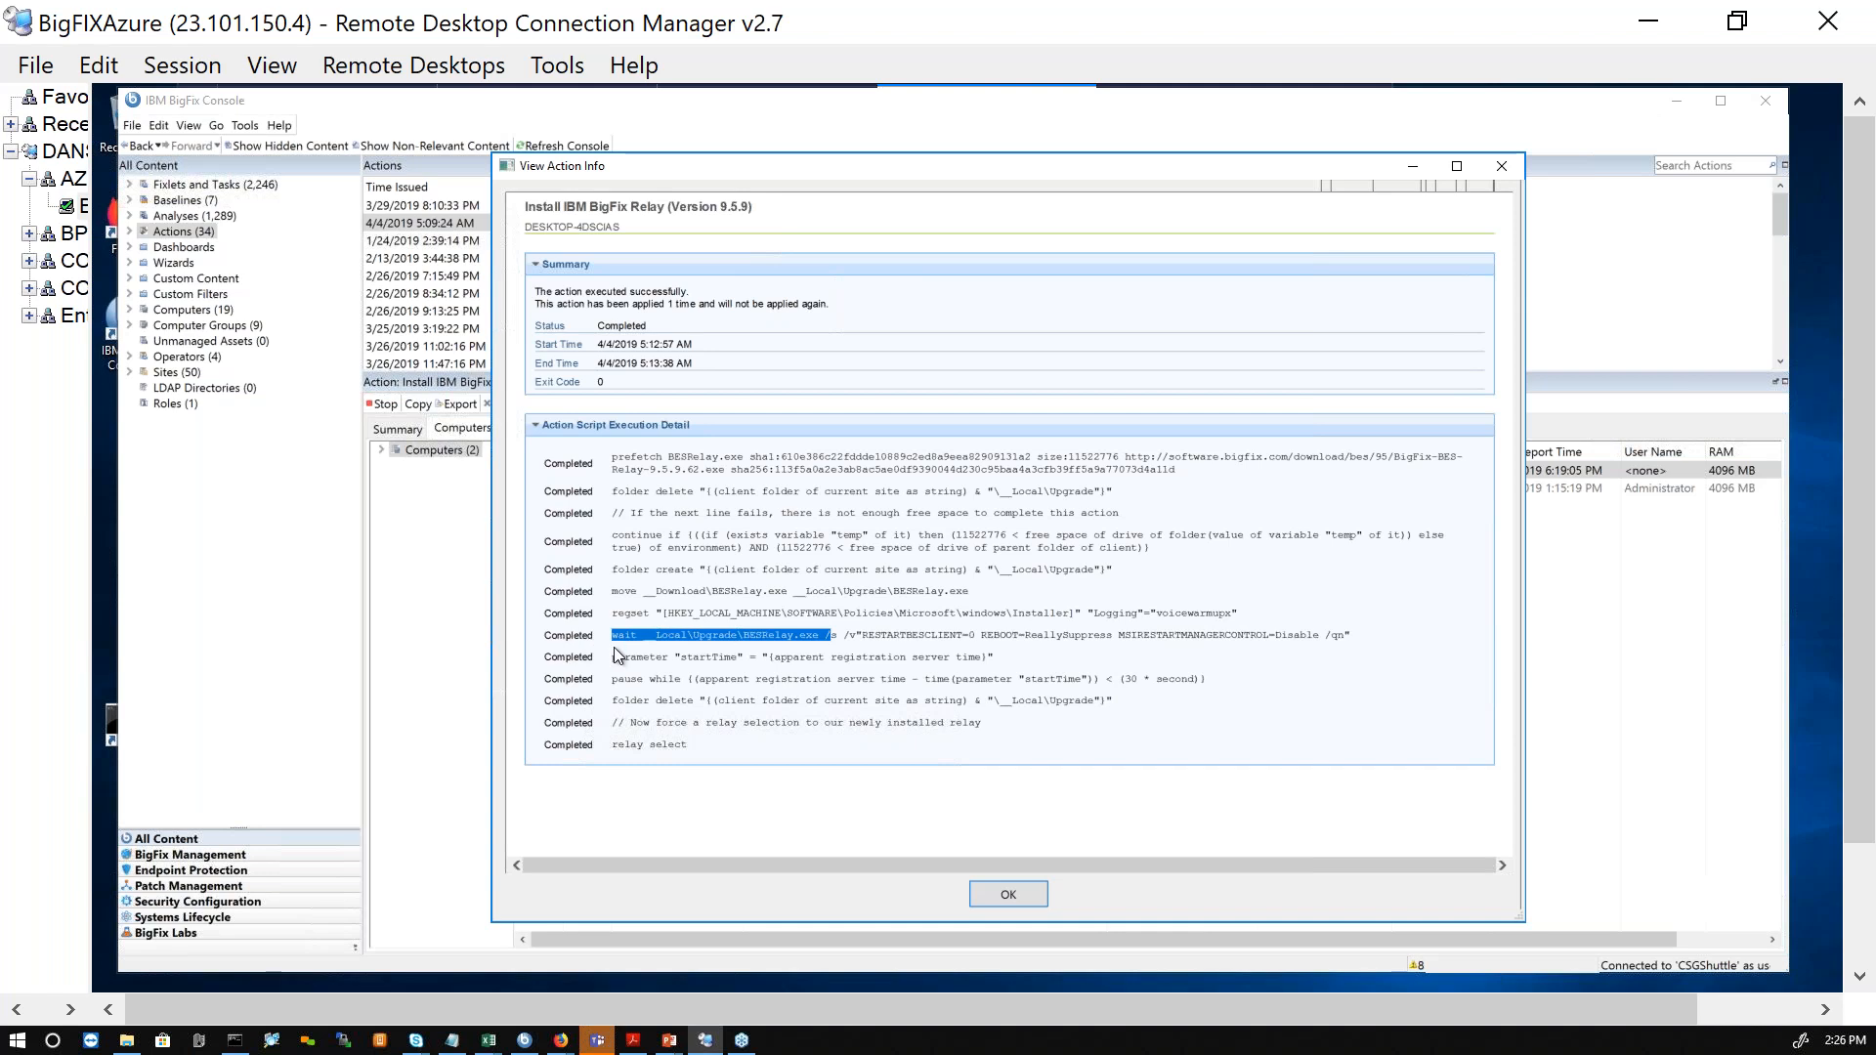
click(1011, 895)
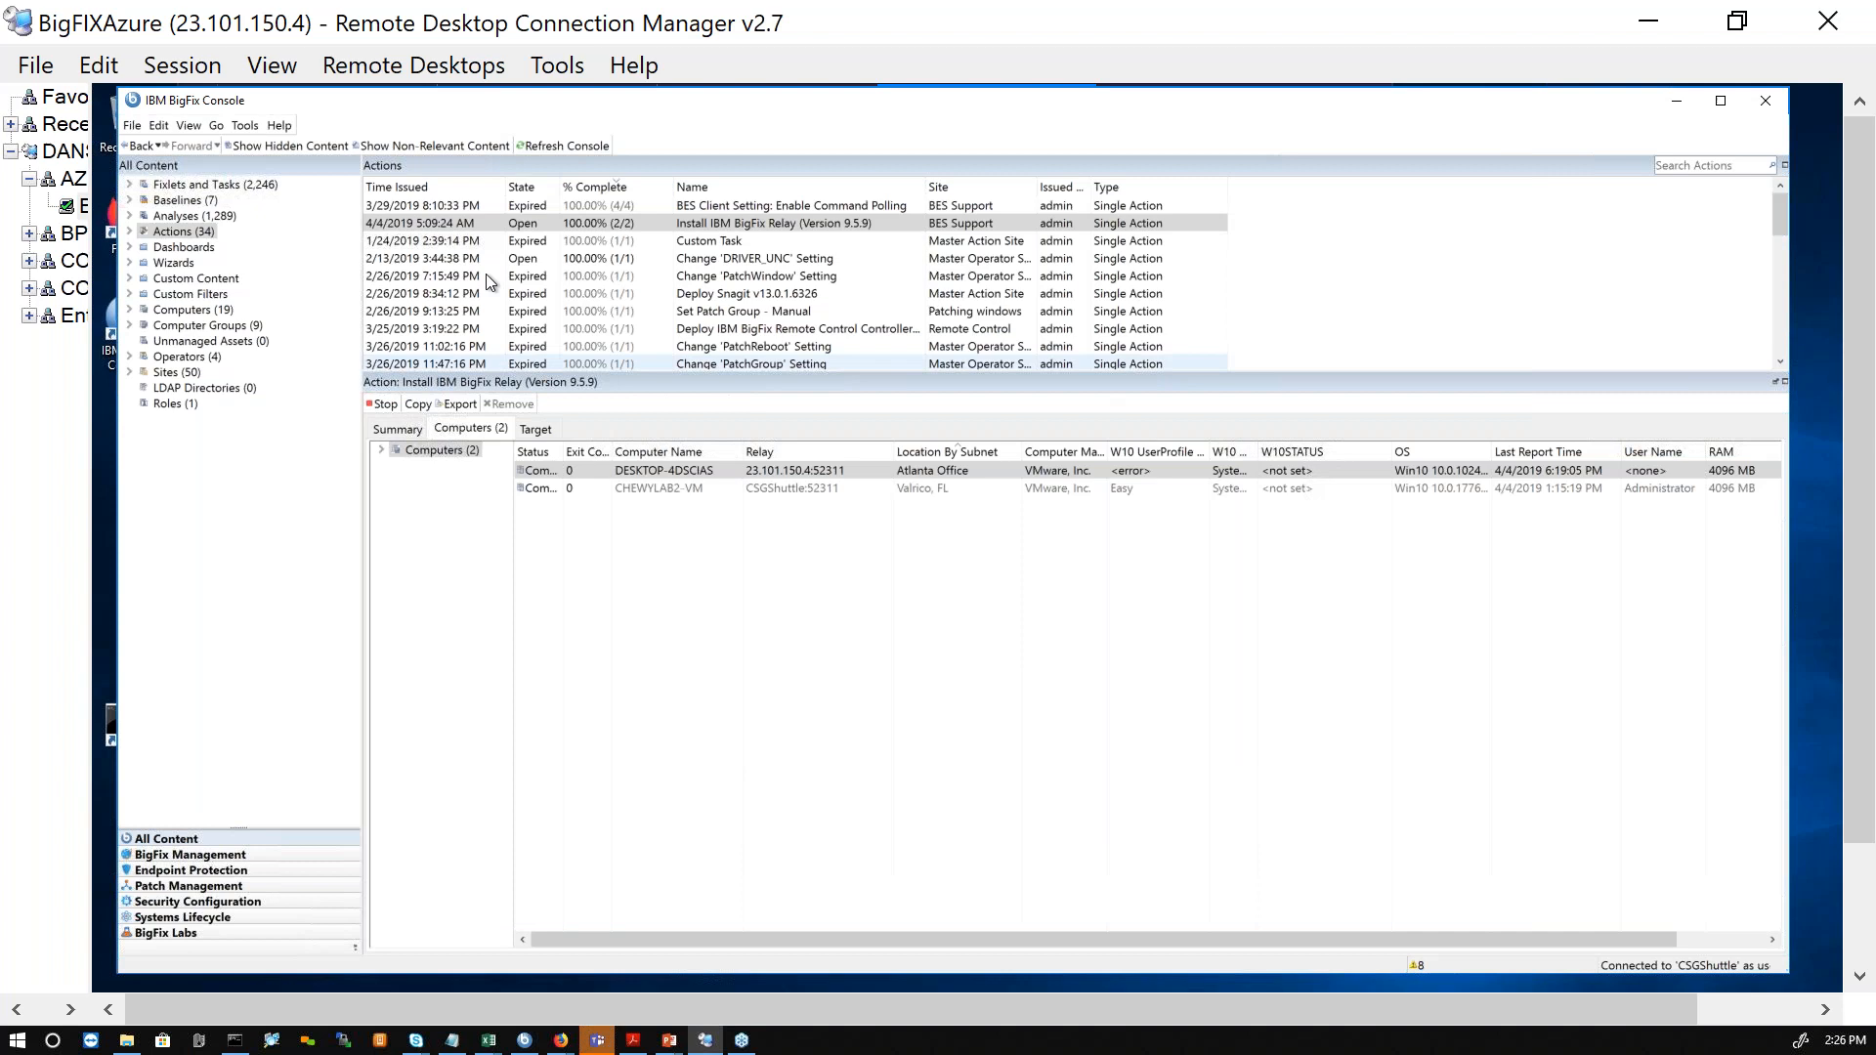
Step: List all fixlets and tasks, and switch to the Web Reports browser window to examine the 12 Month Rolling Compliance report
click(195, 188)
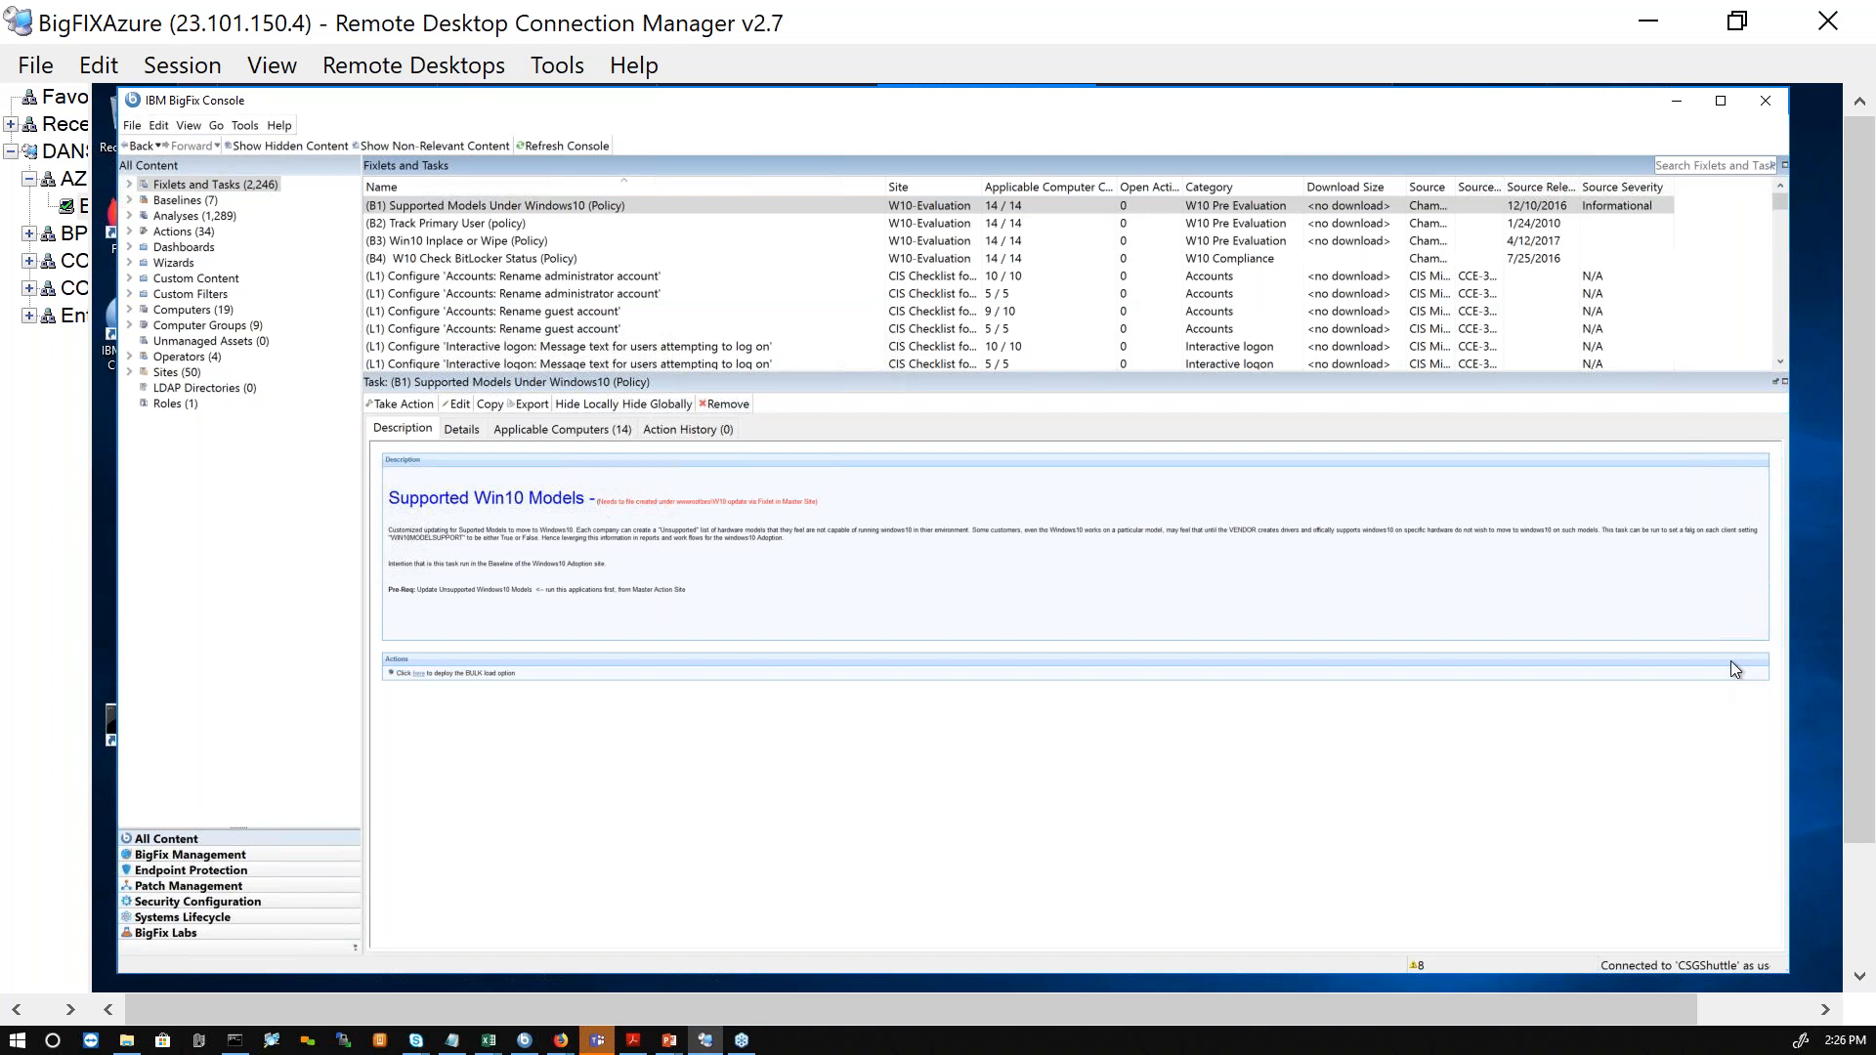
scroll(1866, 559, down, 3)
click(357, 977)
scroll(1859, 278, up, 3)
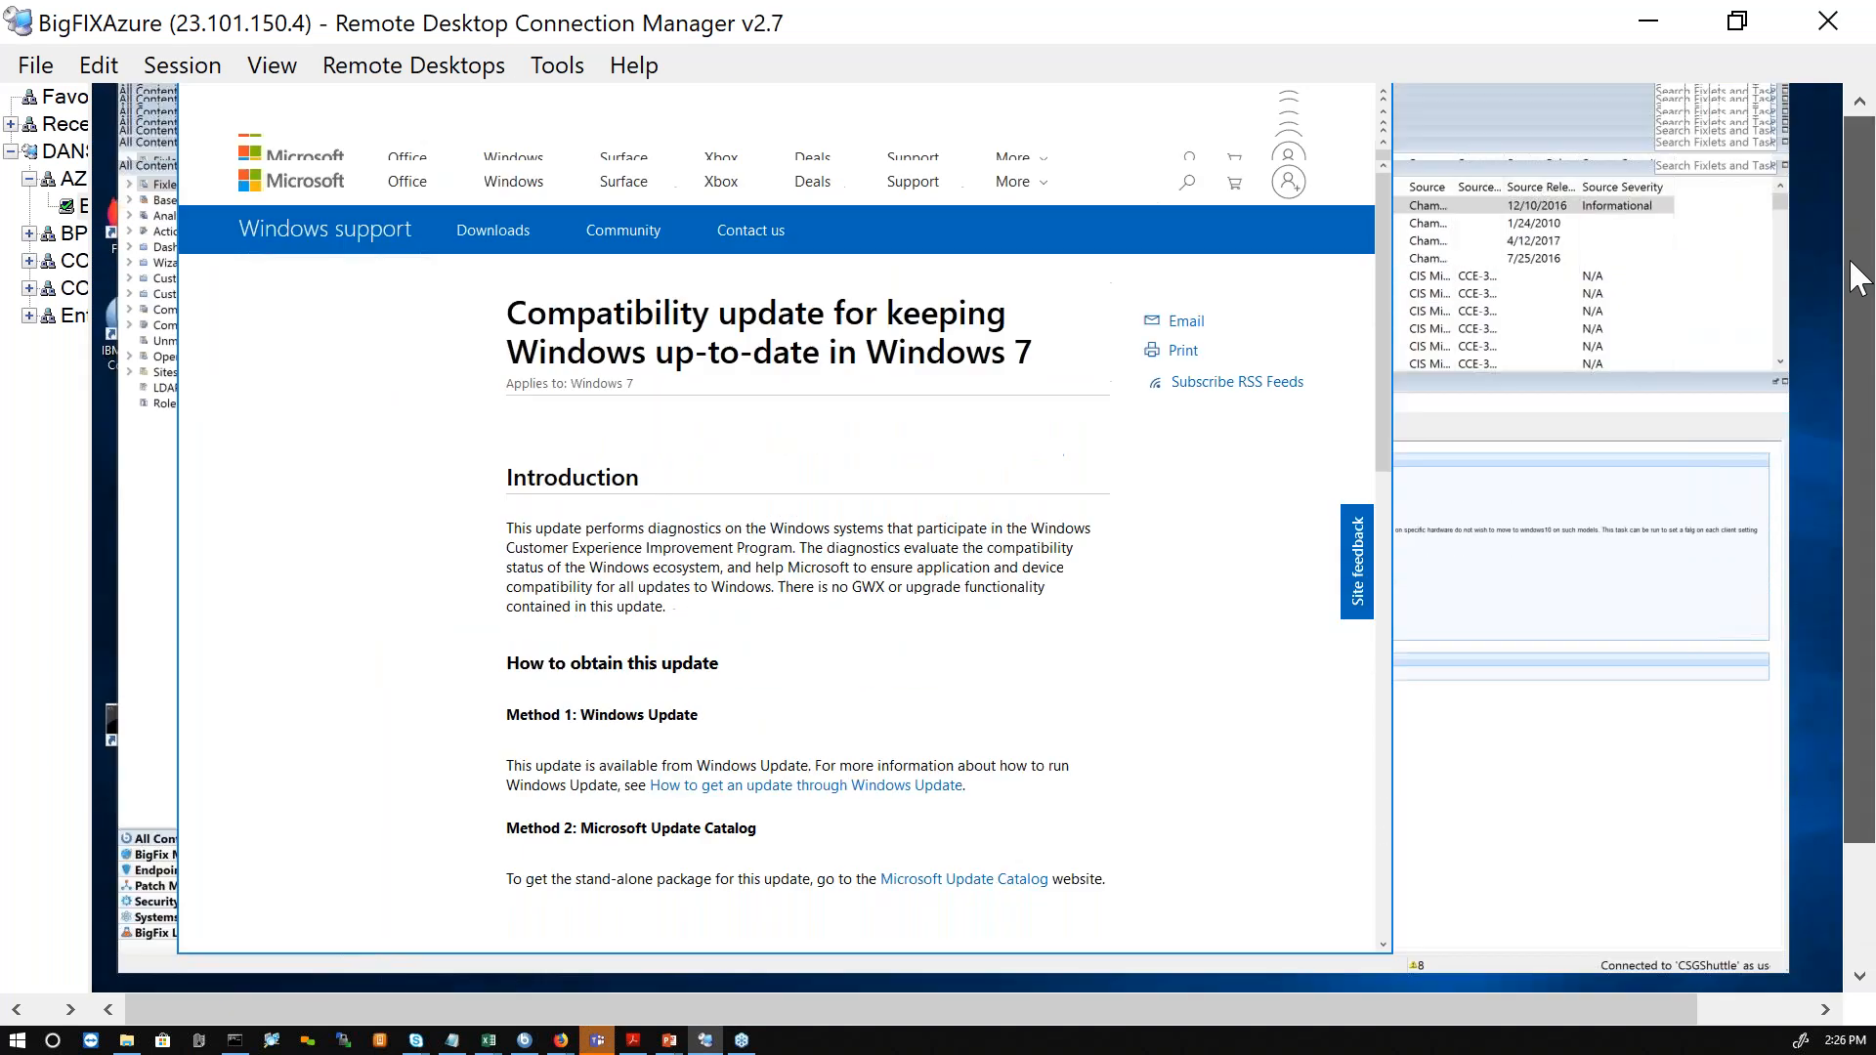
click(333, 104)
scroll(1108, 694, up, 2)
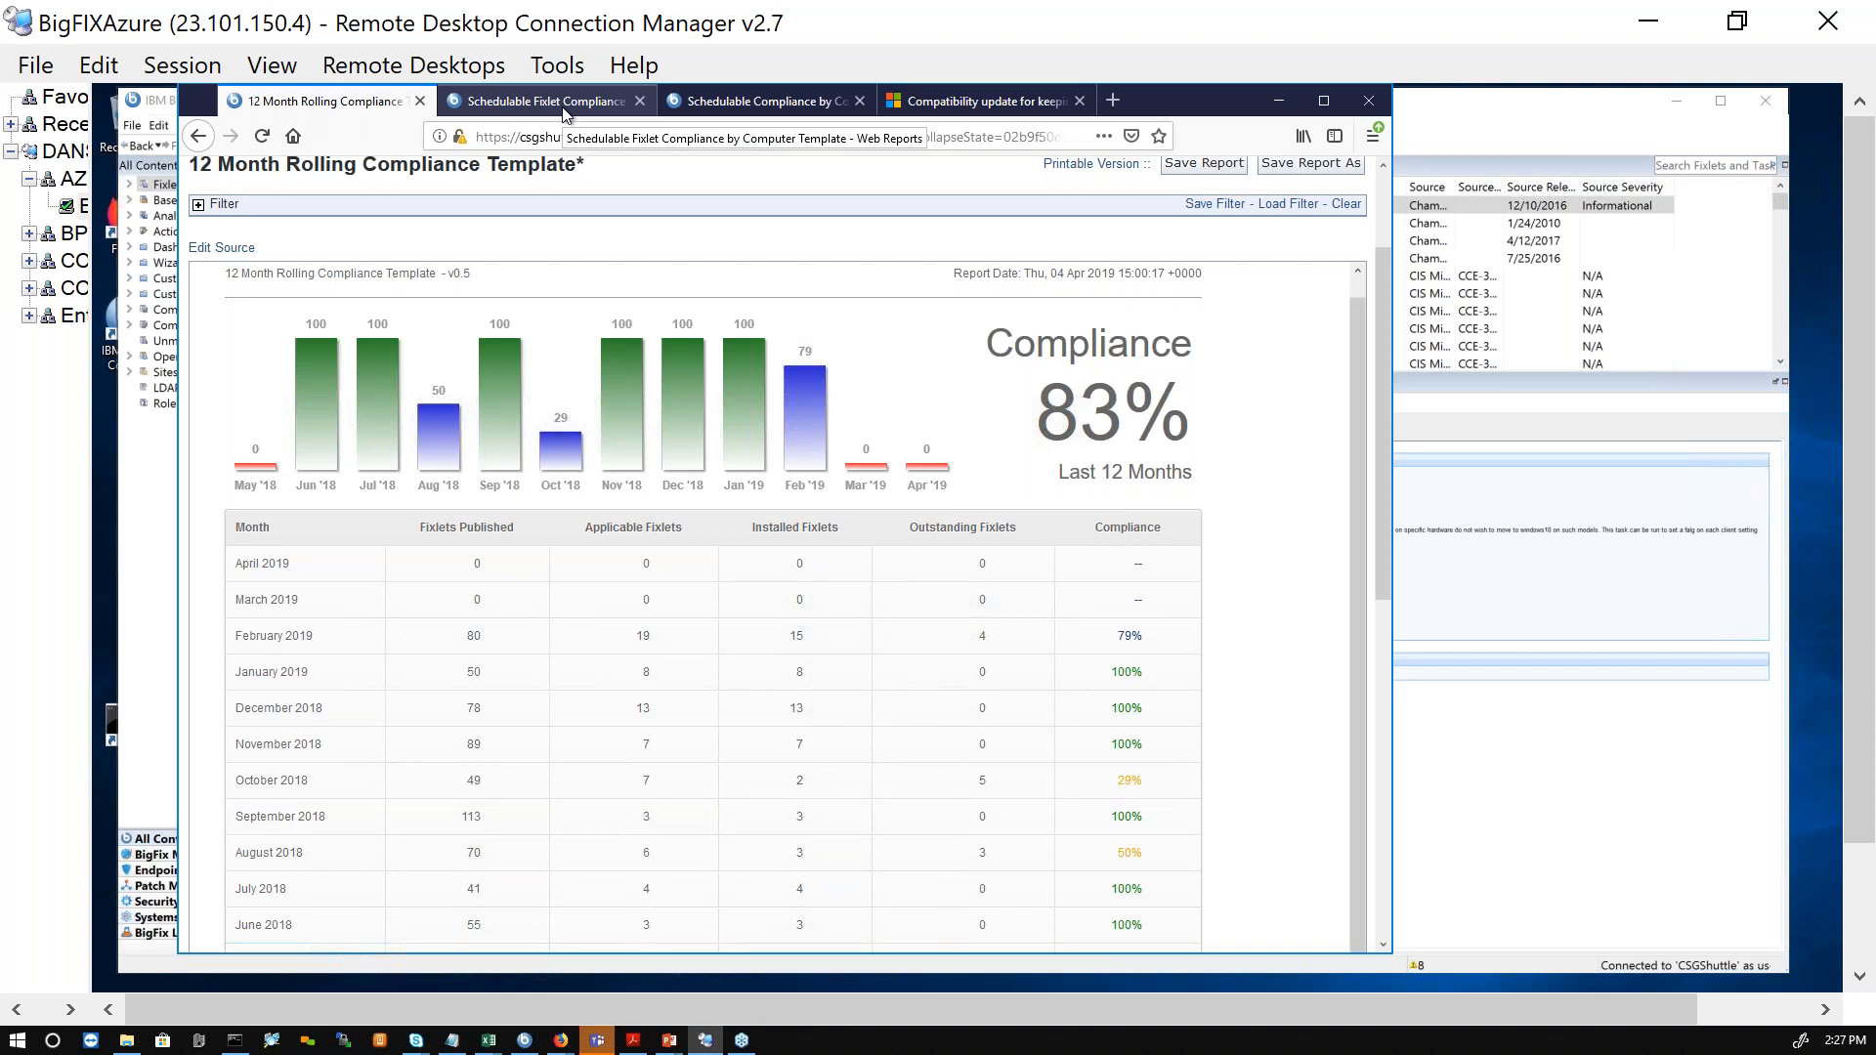
Step: Examine the summary and per-computer patch results in the Schedulable Fixlet Compliance by Computer report
click(564, 105)
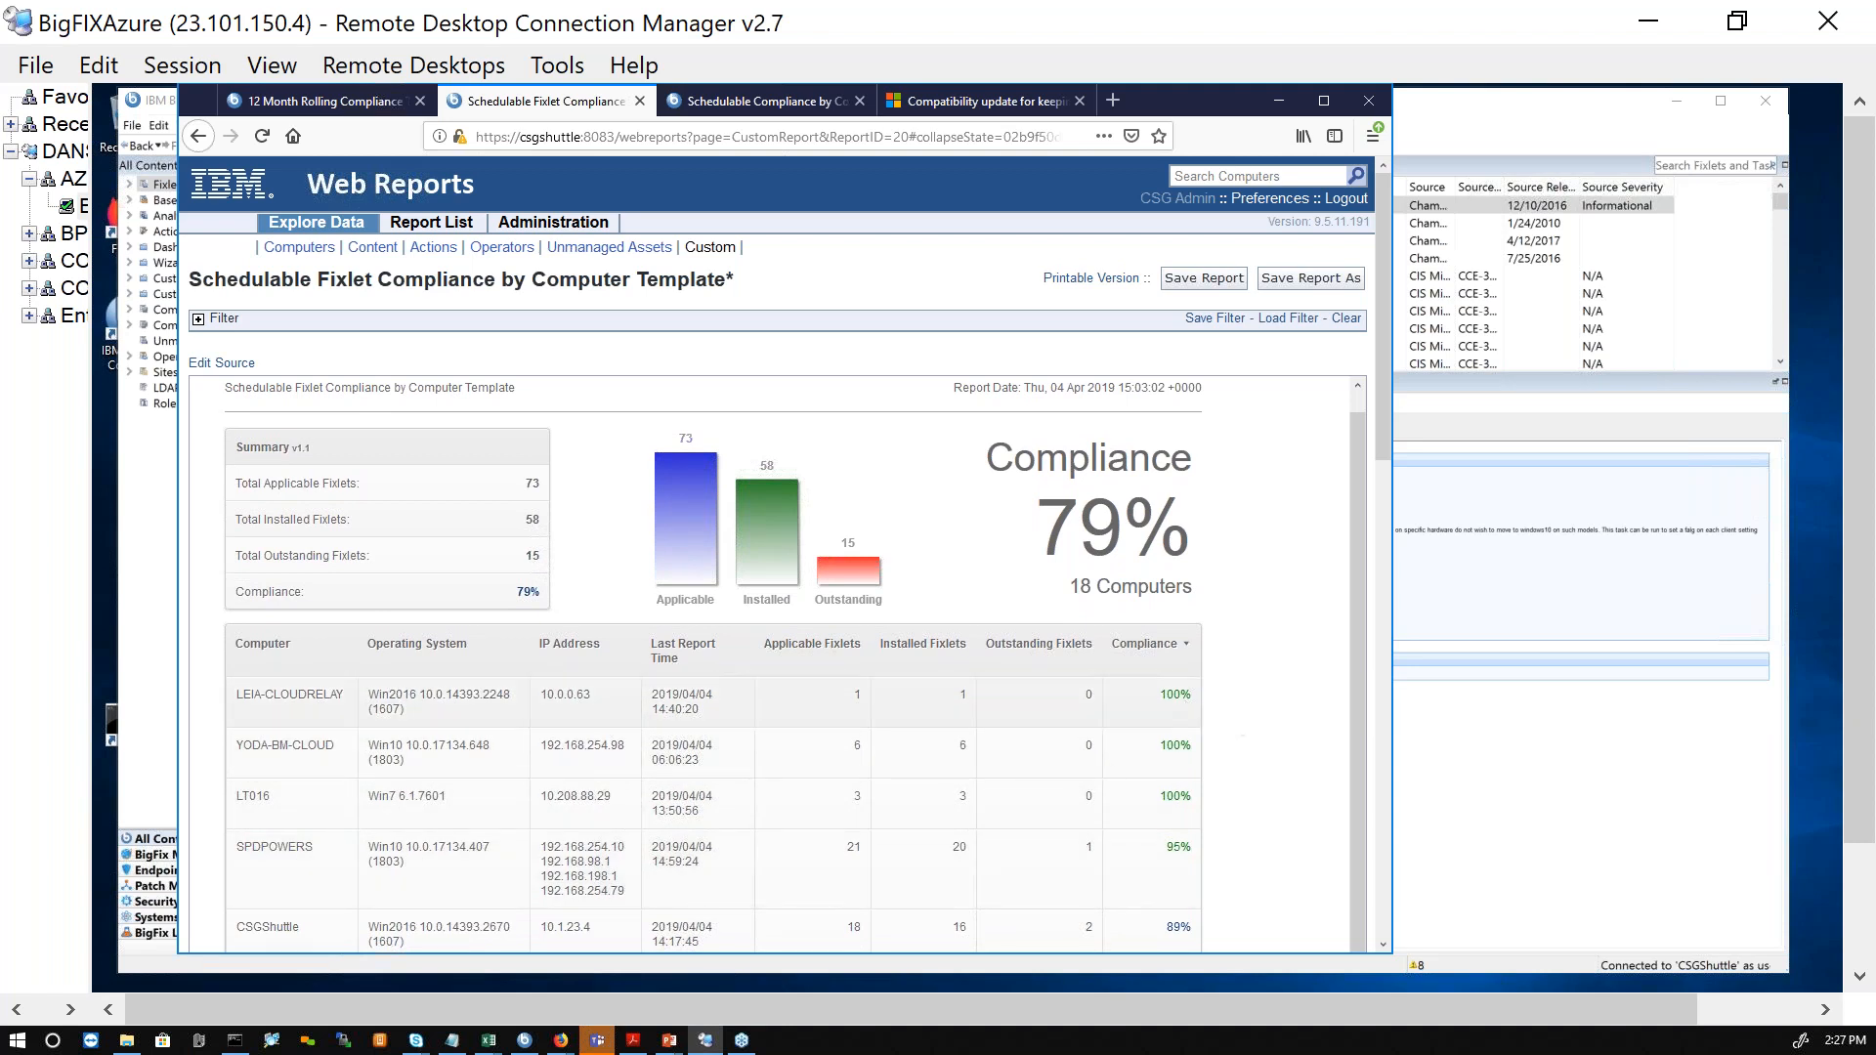
scroll(1151, 722, down, 2)
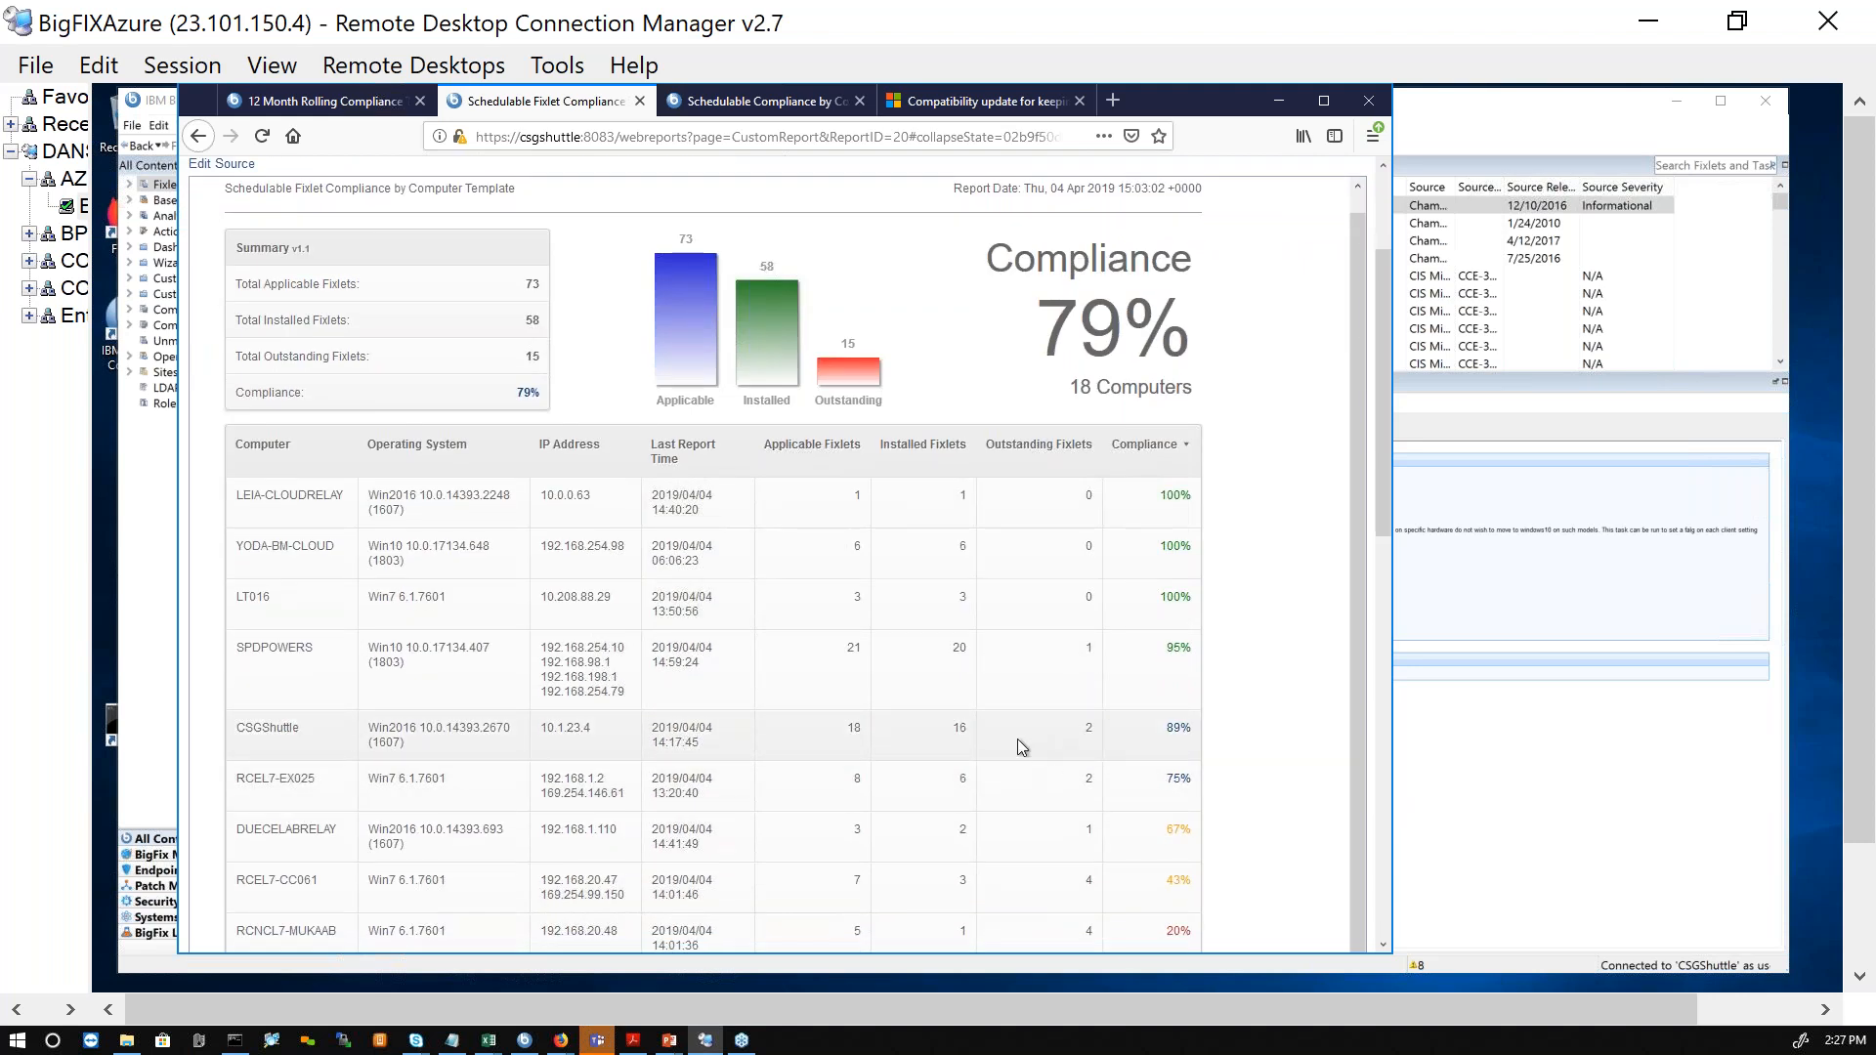
scroll(1018, 740, up, 1)
Step: Examine the summary and the fixlet table in the Schedulable Compliance by Content report
click(750, 102)
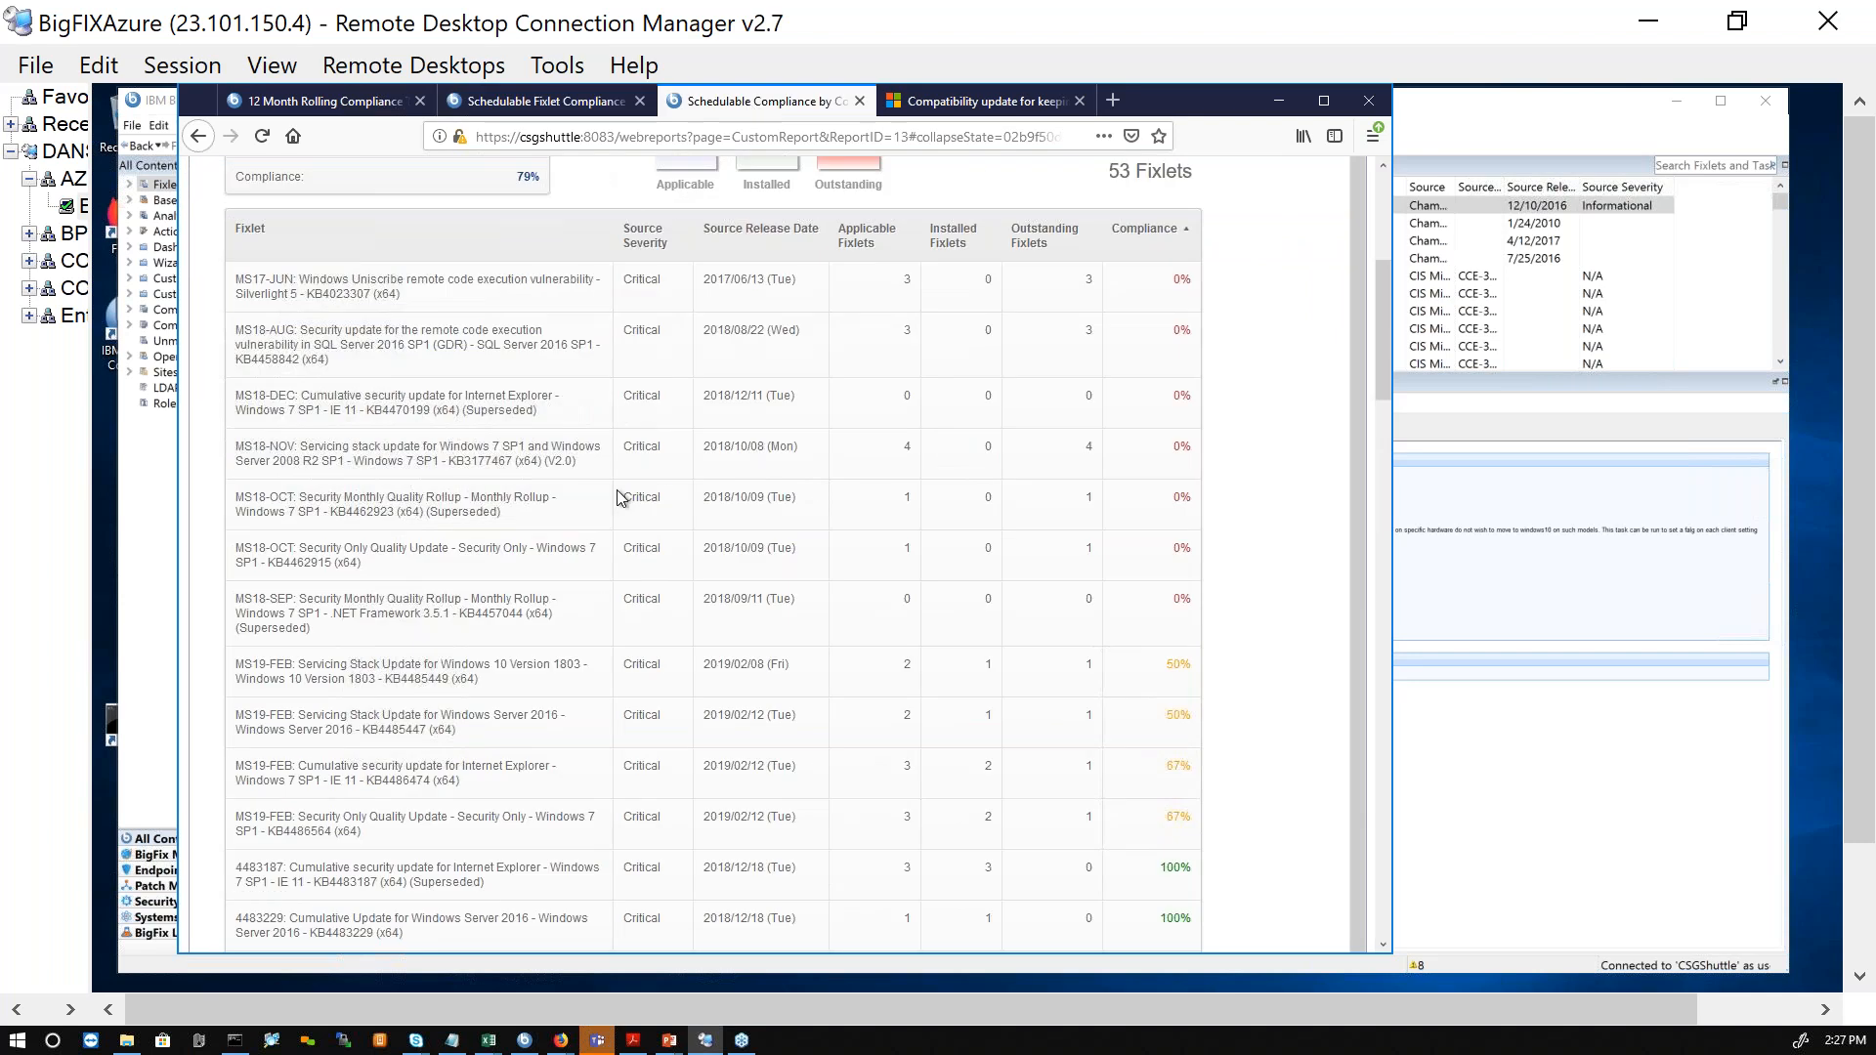
scroll(917, 560, up, 1)
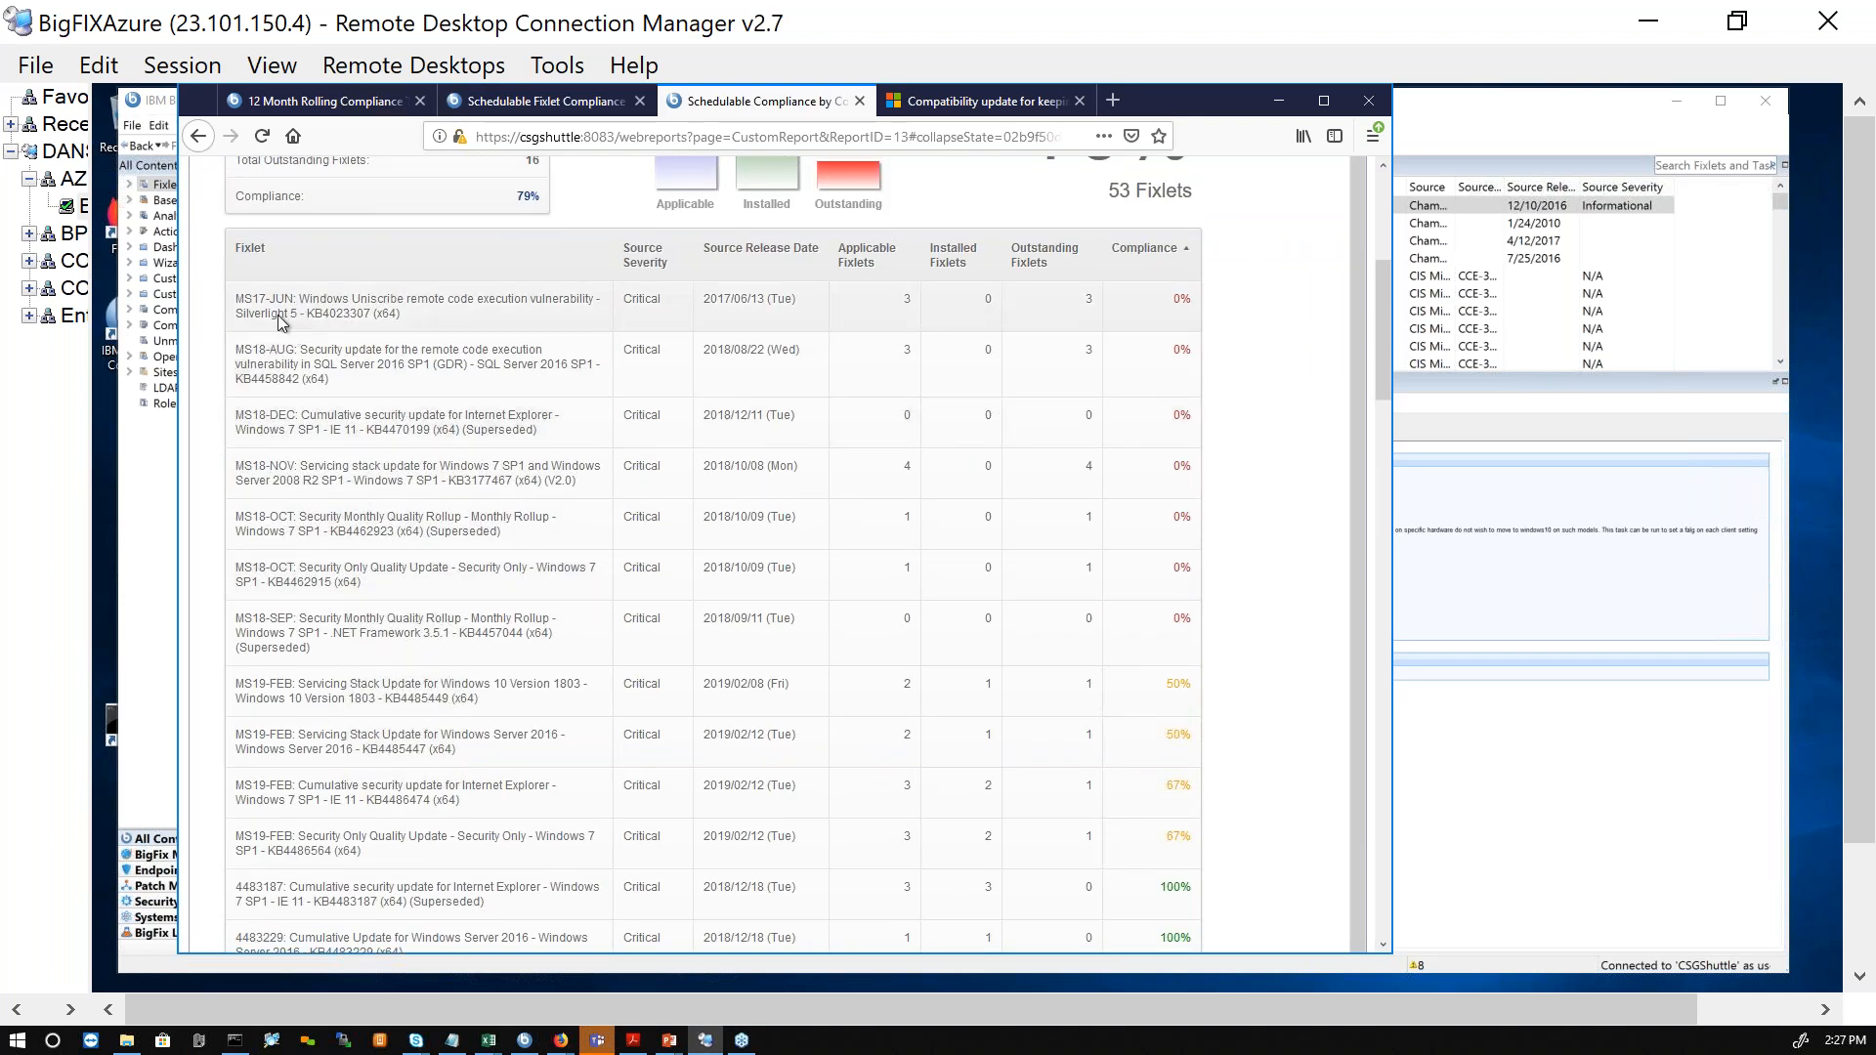
scroll(1095, 581, up, 5)
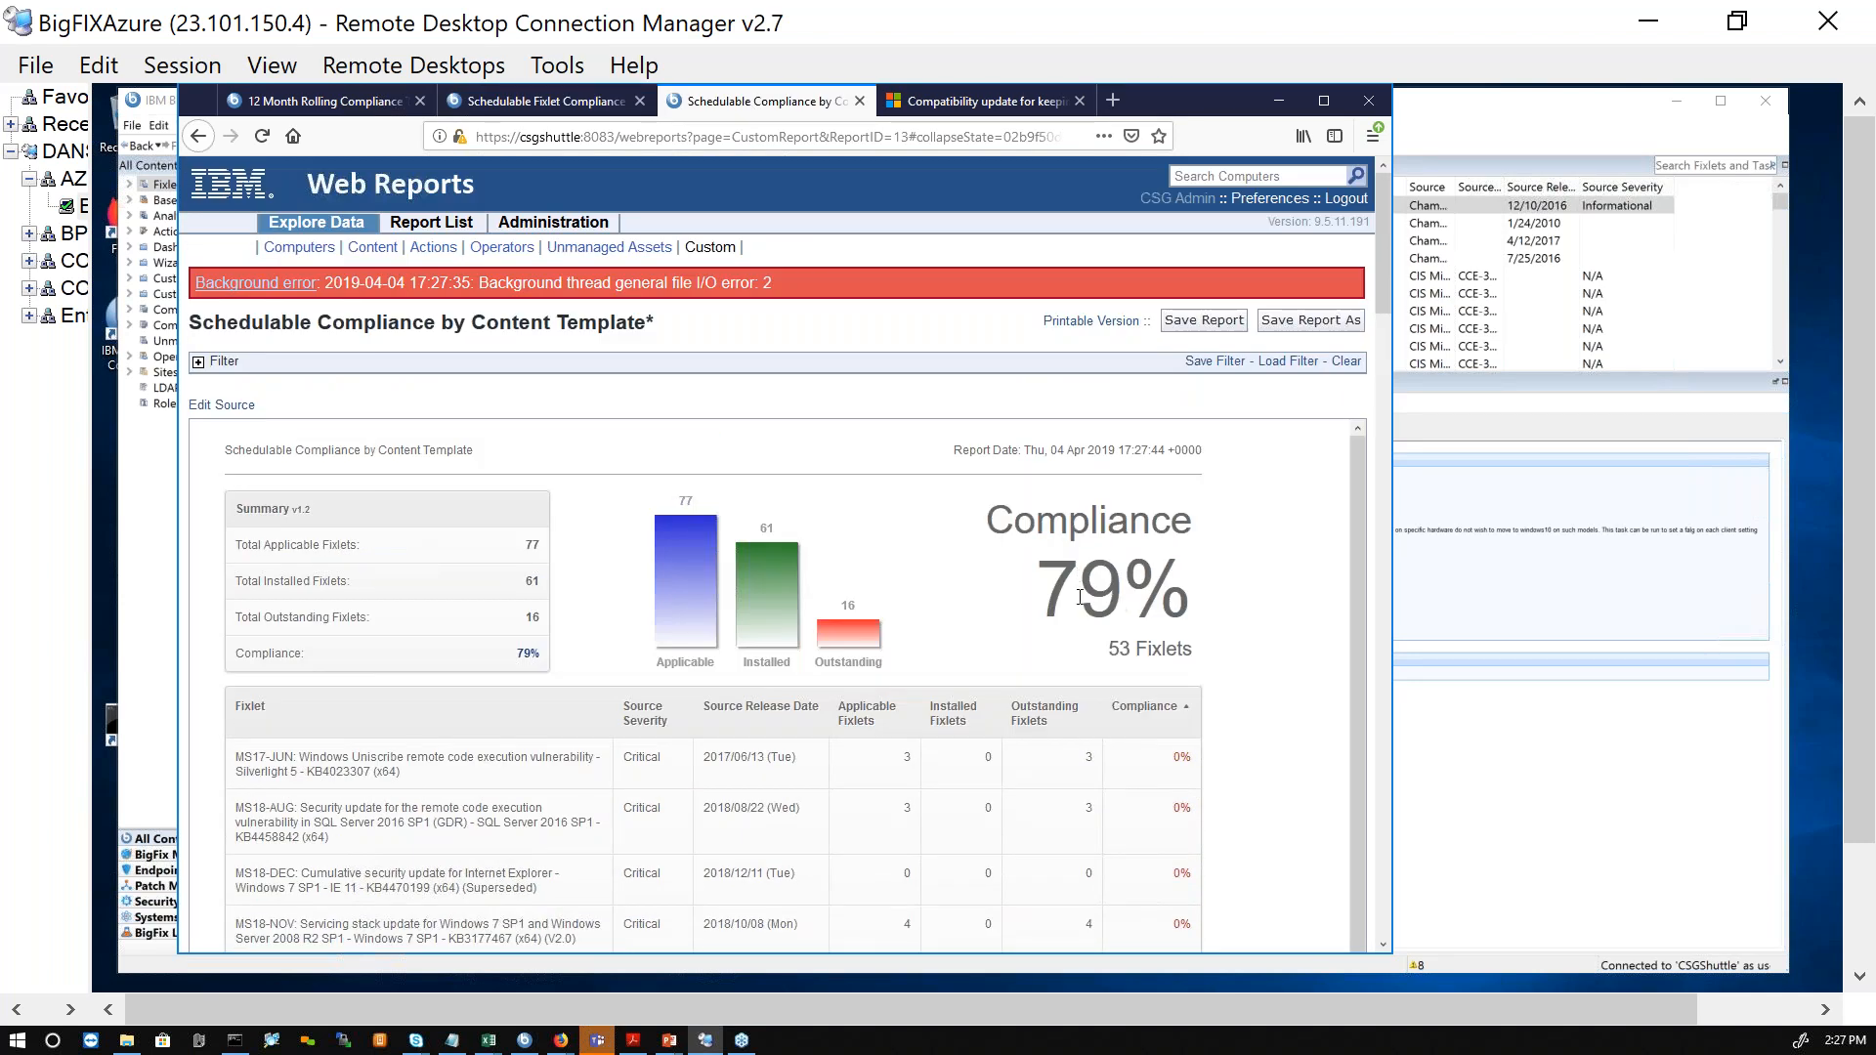
scroll(905, 678, down, 1)
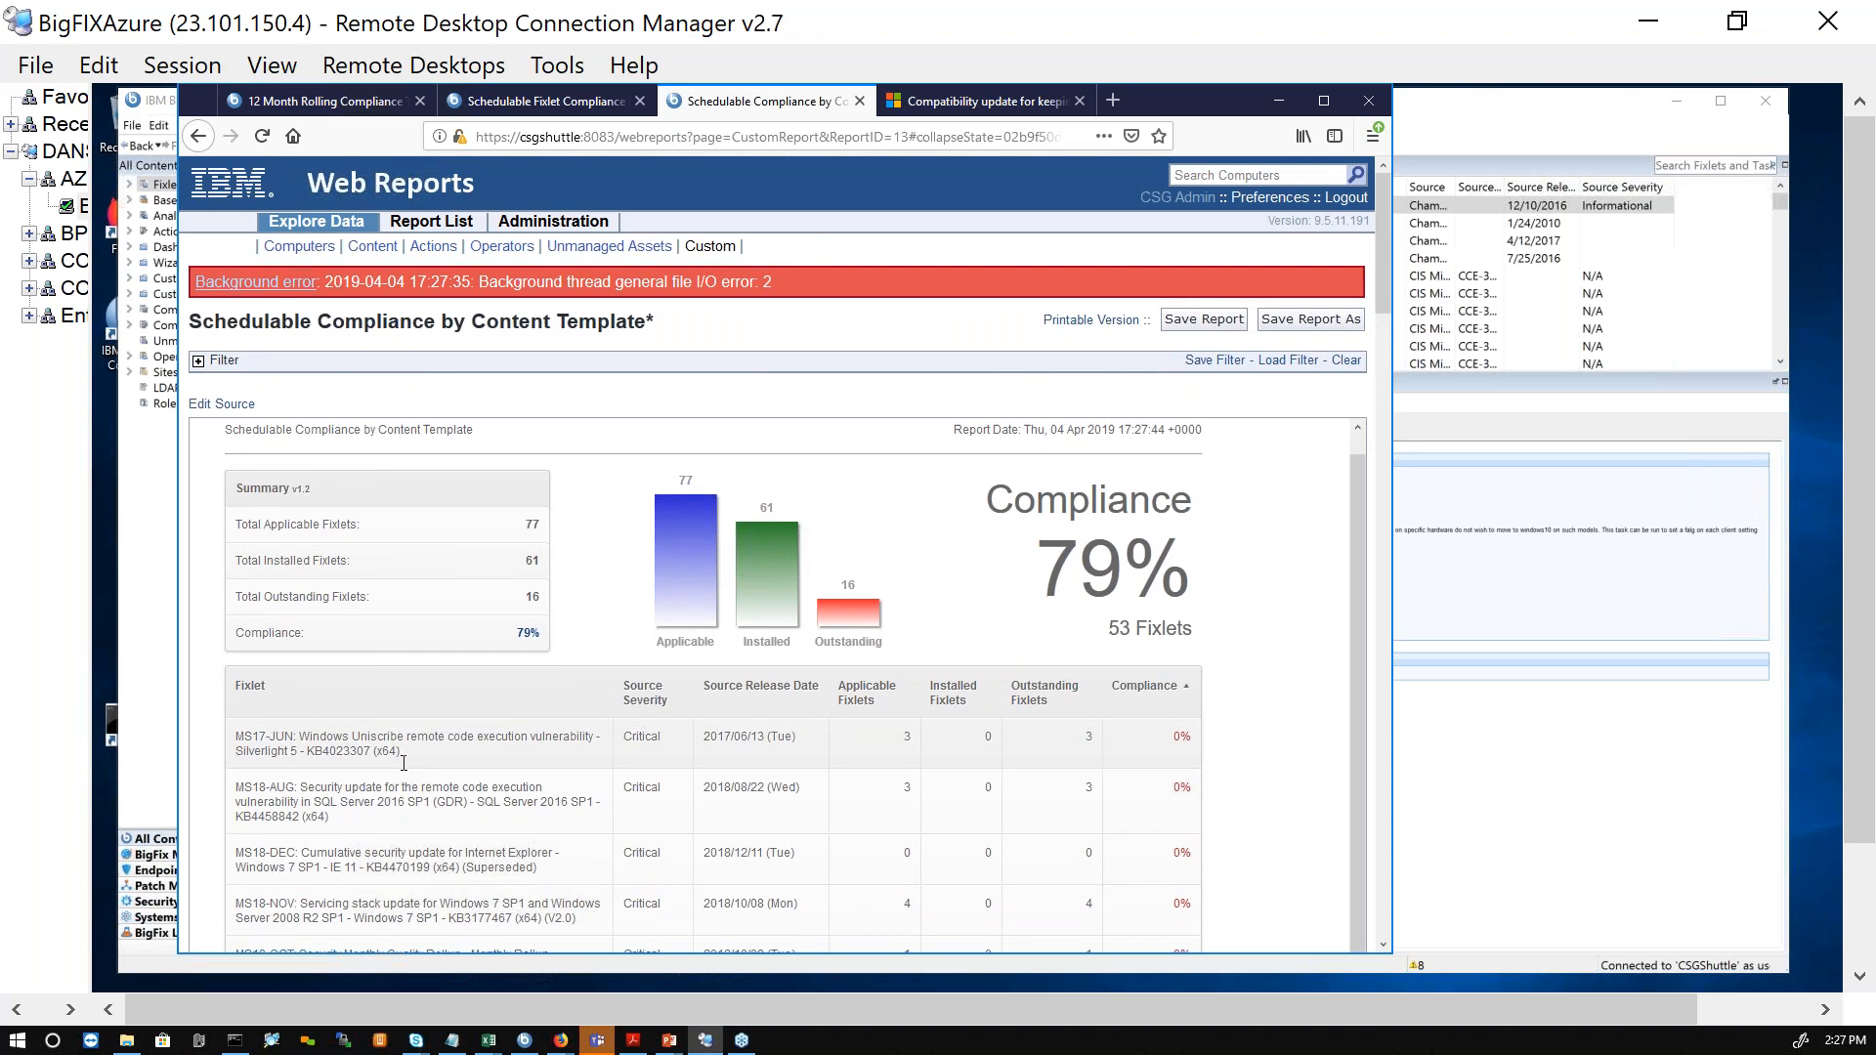
scroll(399, 768, down, 1)
scroll(377, 707, down, 5)
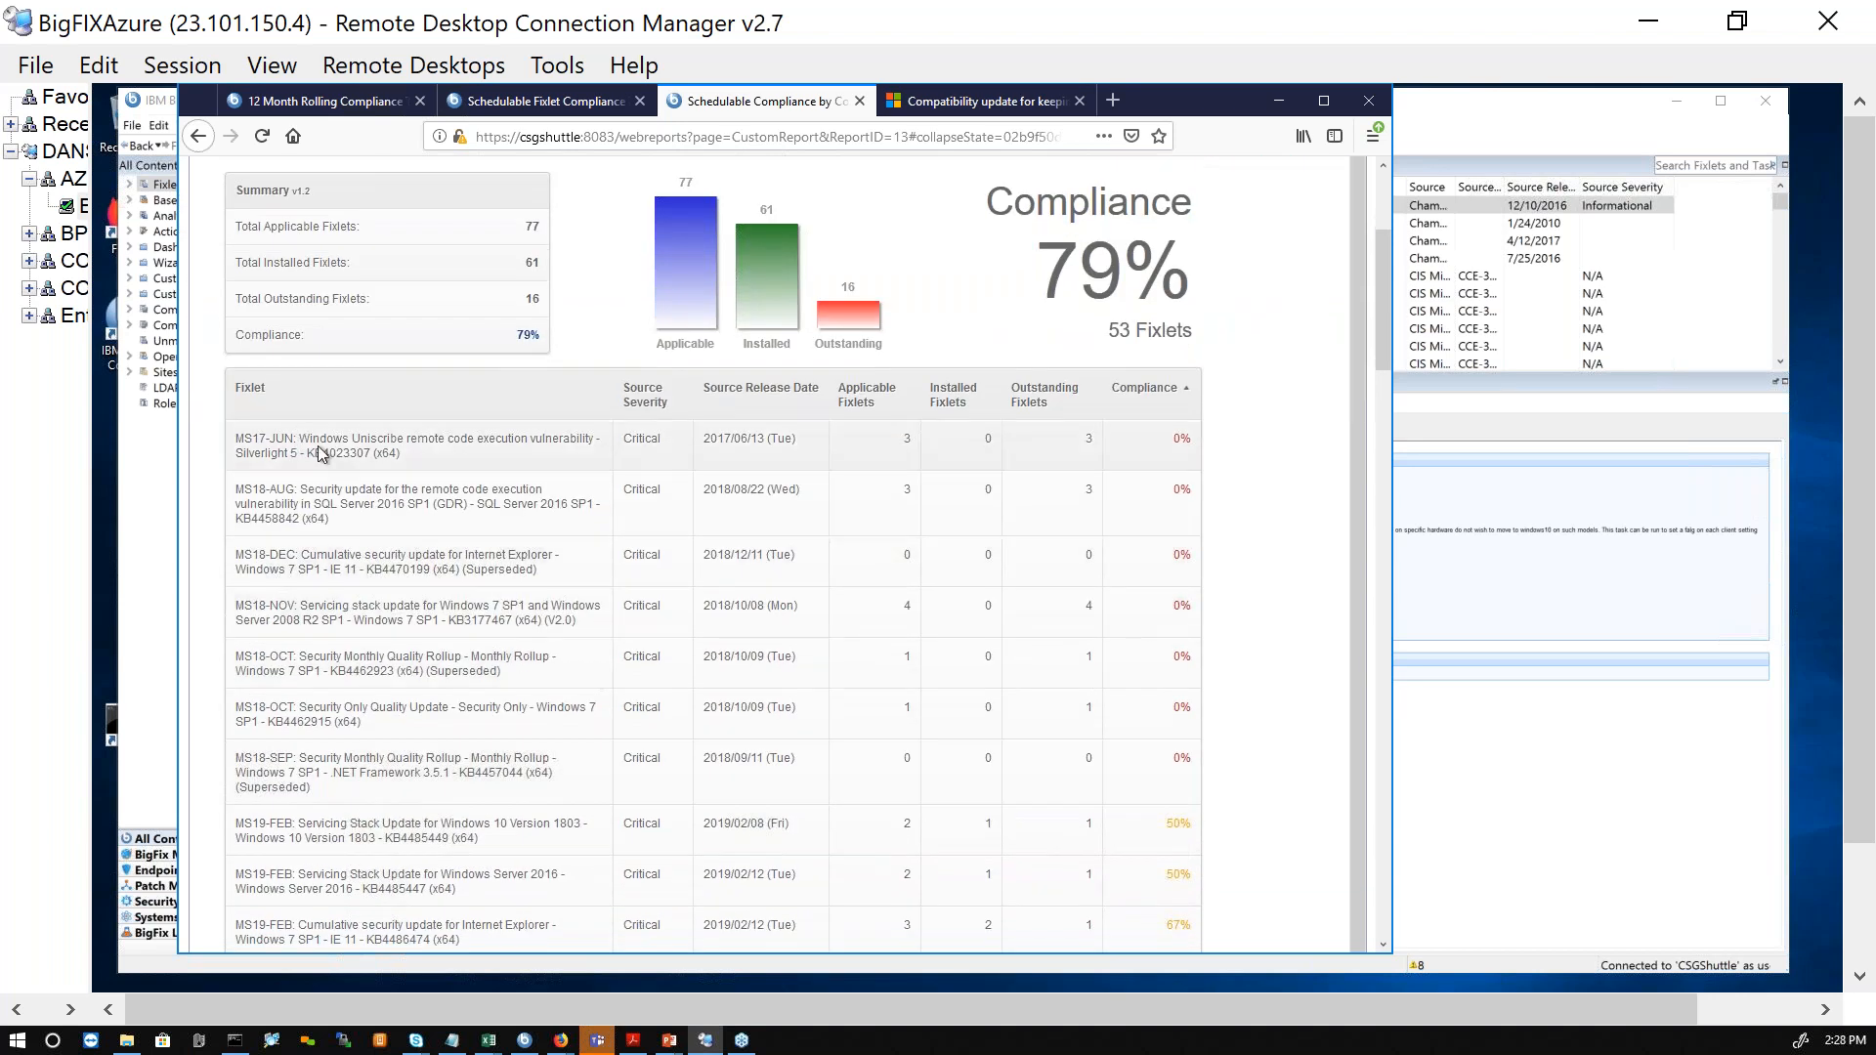
Step: Highlight the Silverlight 5 KB4023307 fixlet, sort the report by descending compliance, and examine the first listed fixlet's row
drag(401, 455, 235, 458)
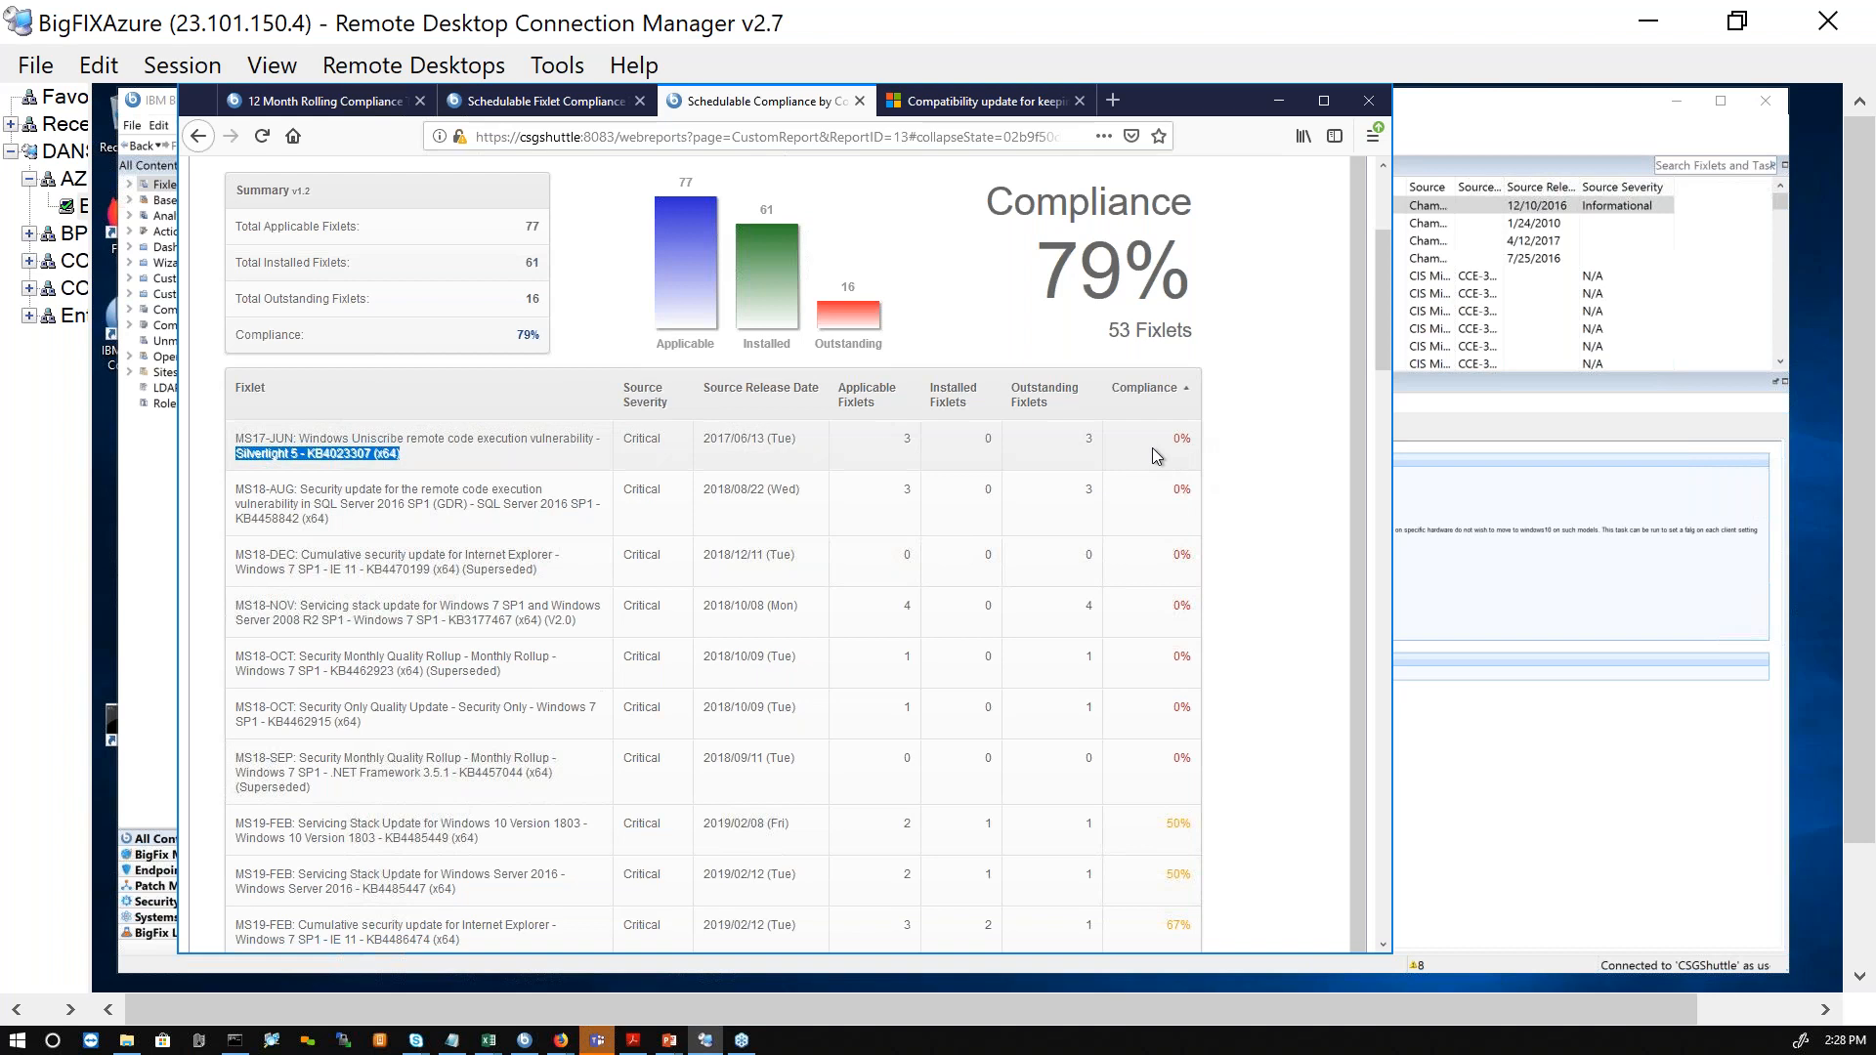
click(1165, 399)
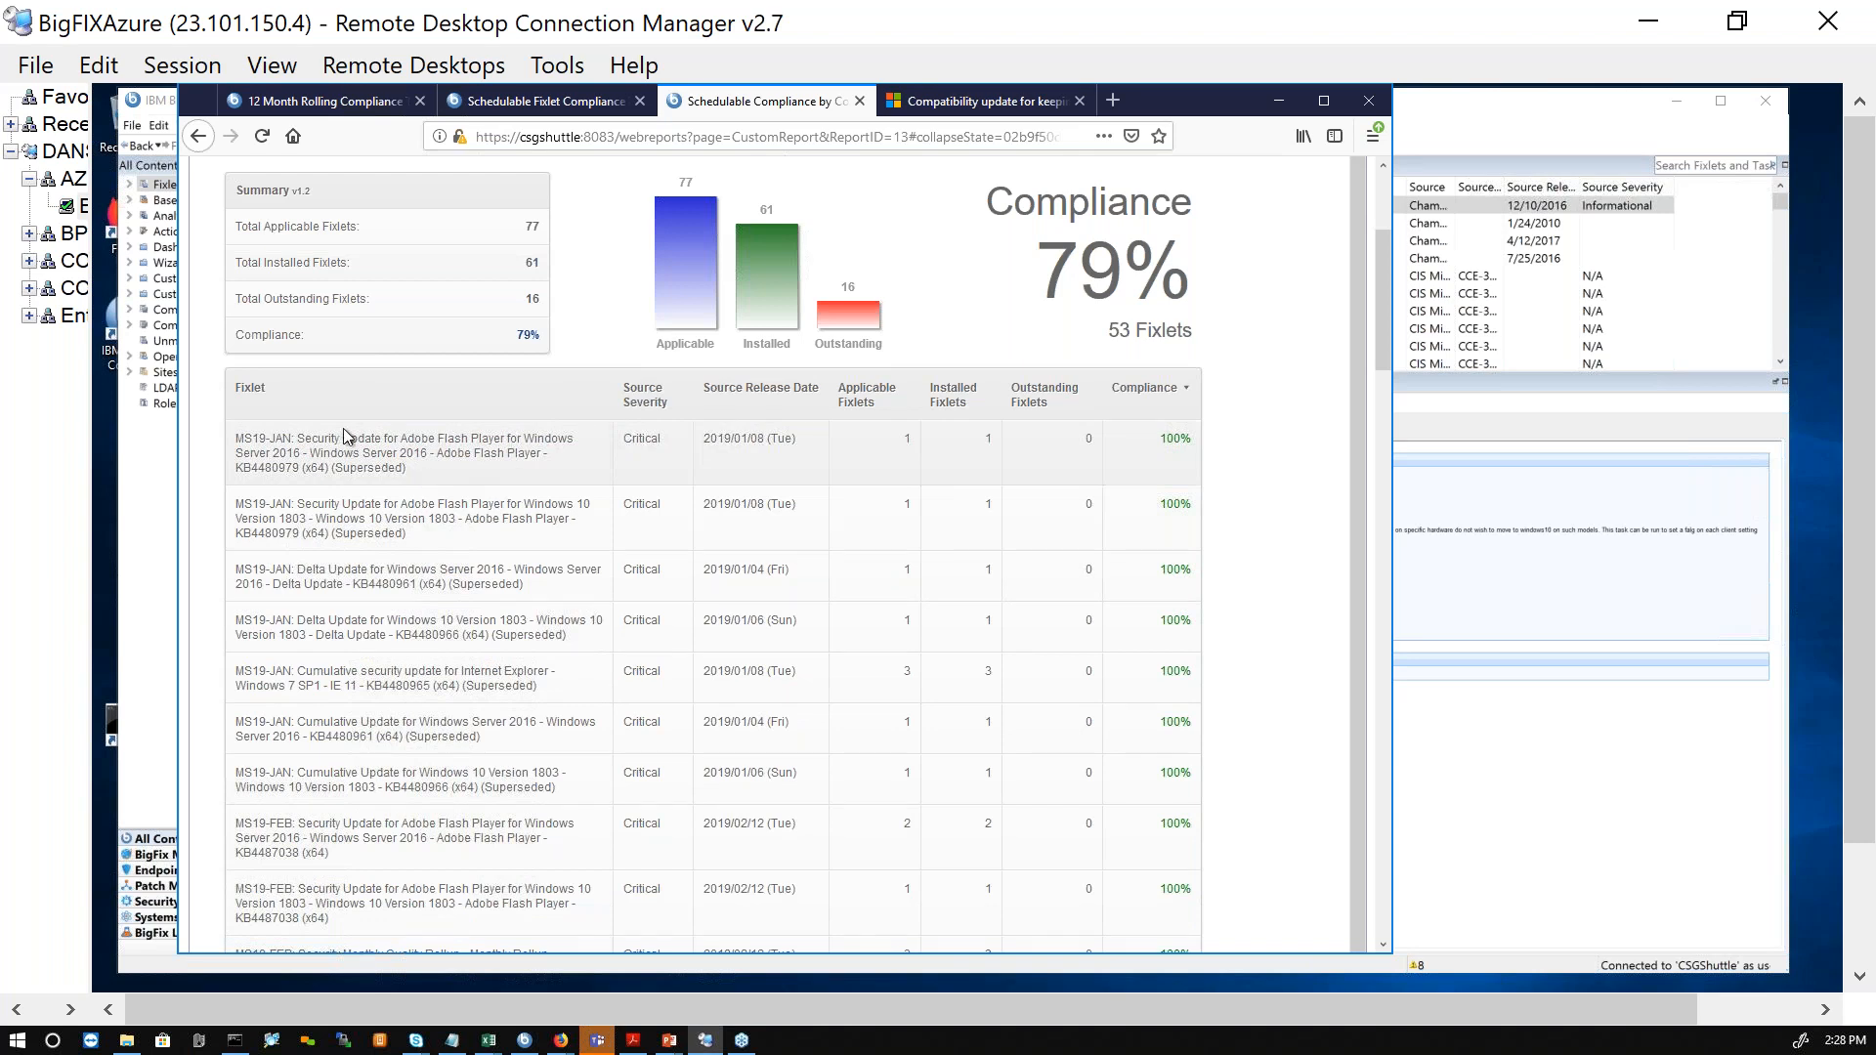
drag(342, 445, 1204, 454)
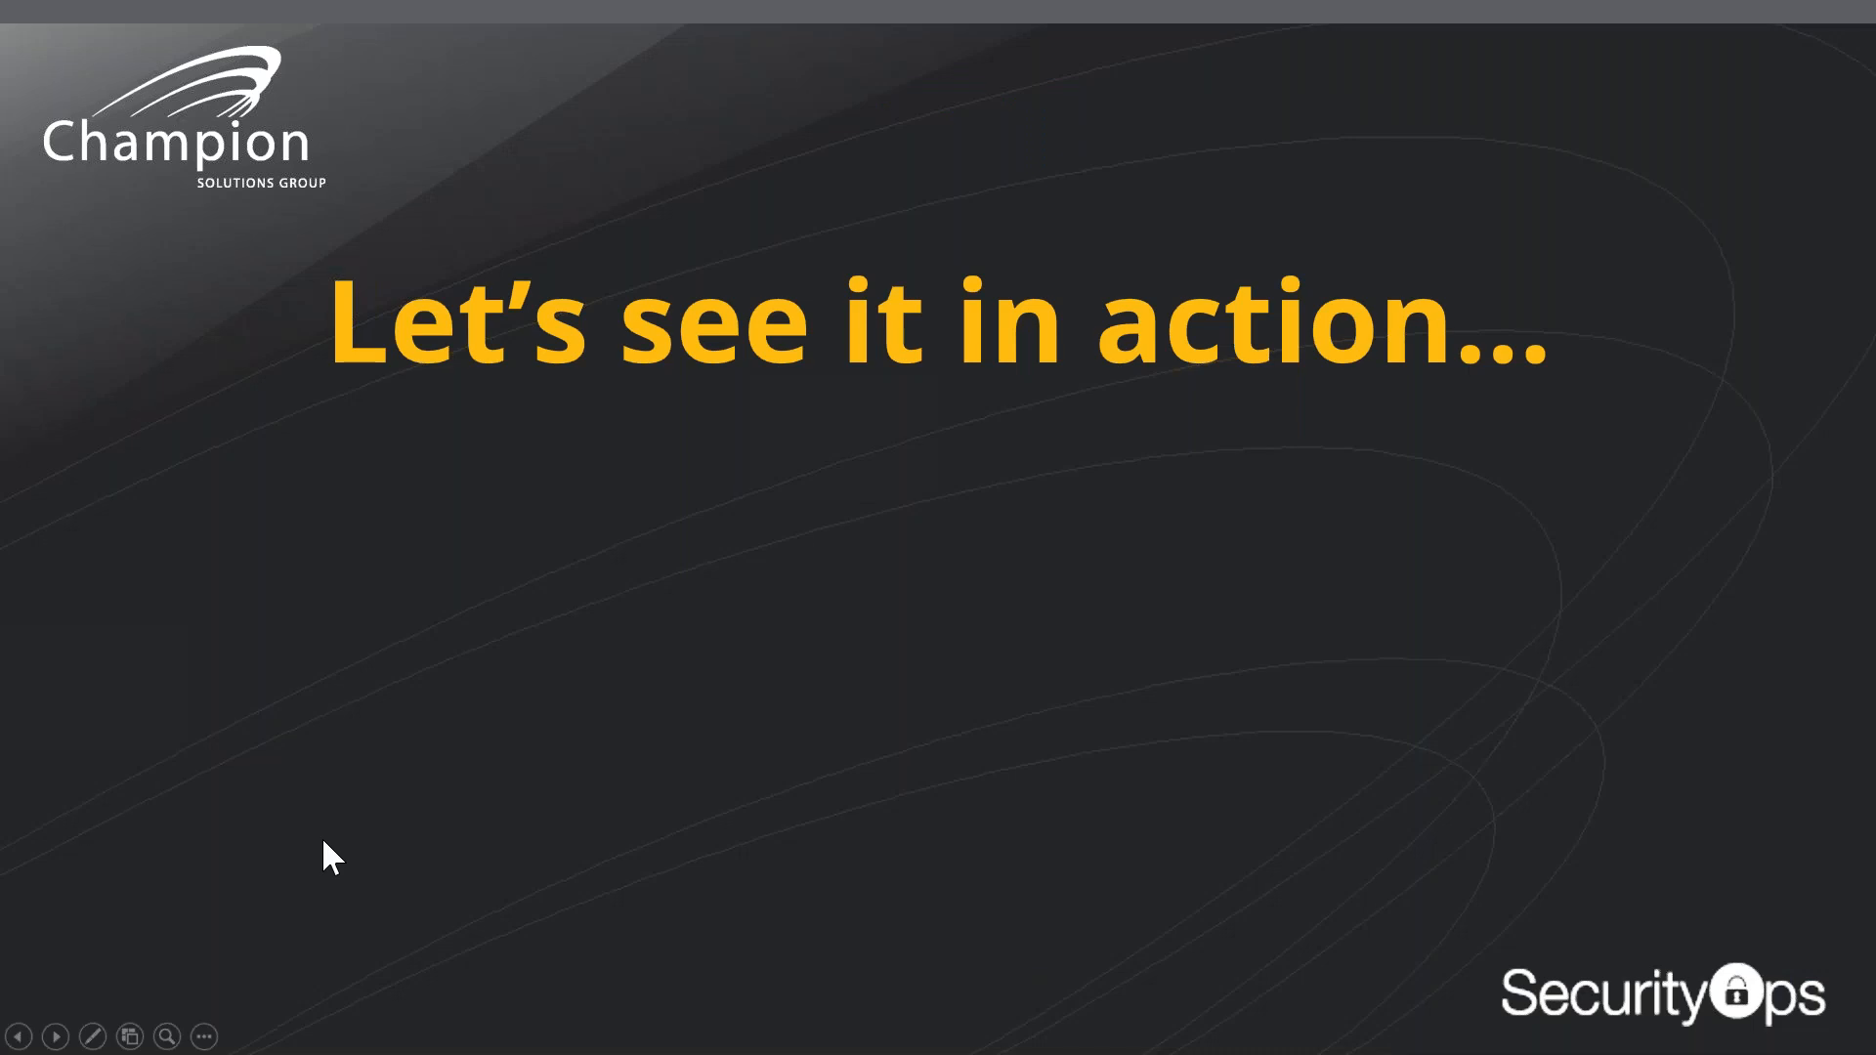
click(323, 841)
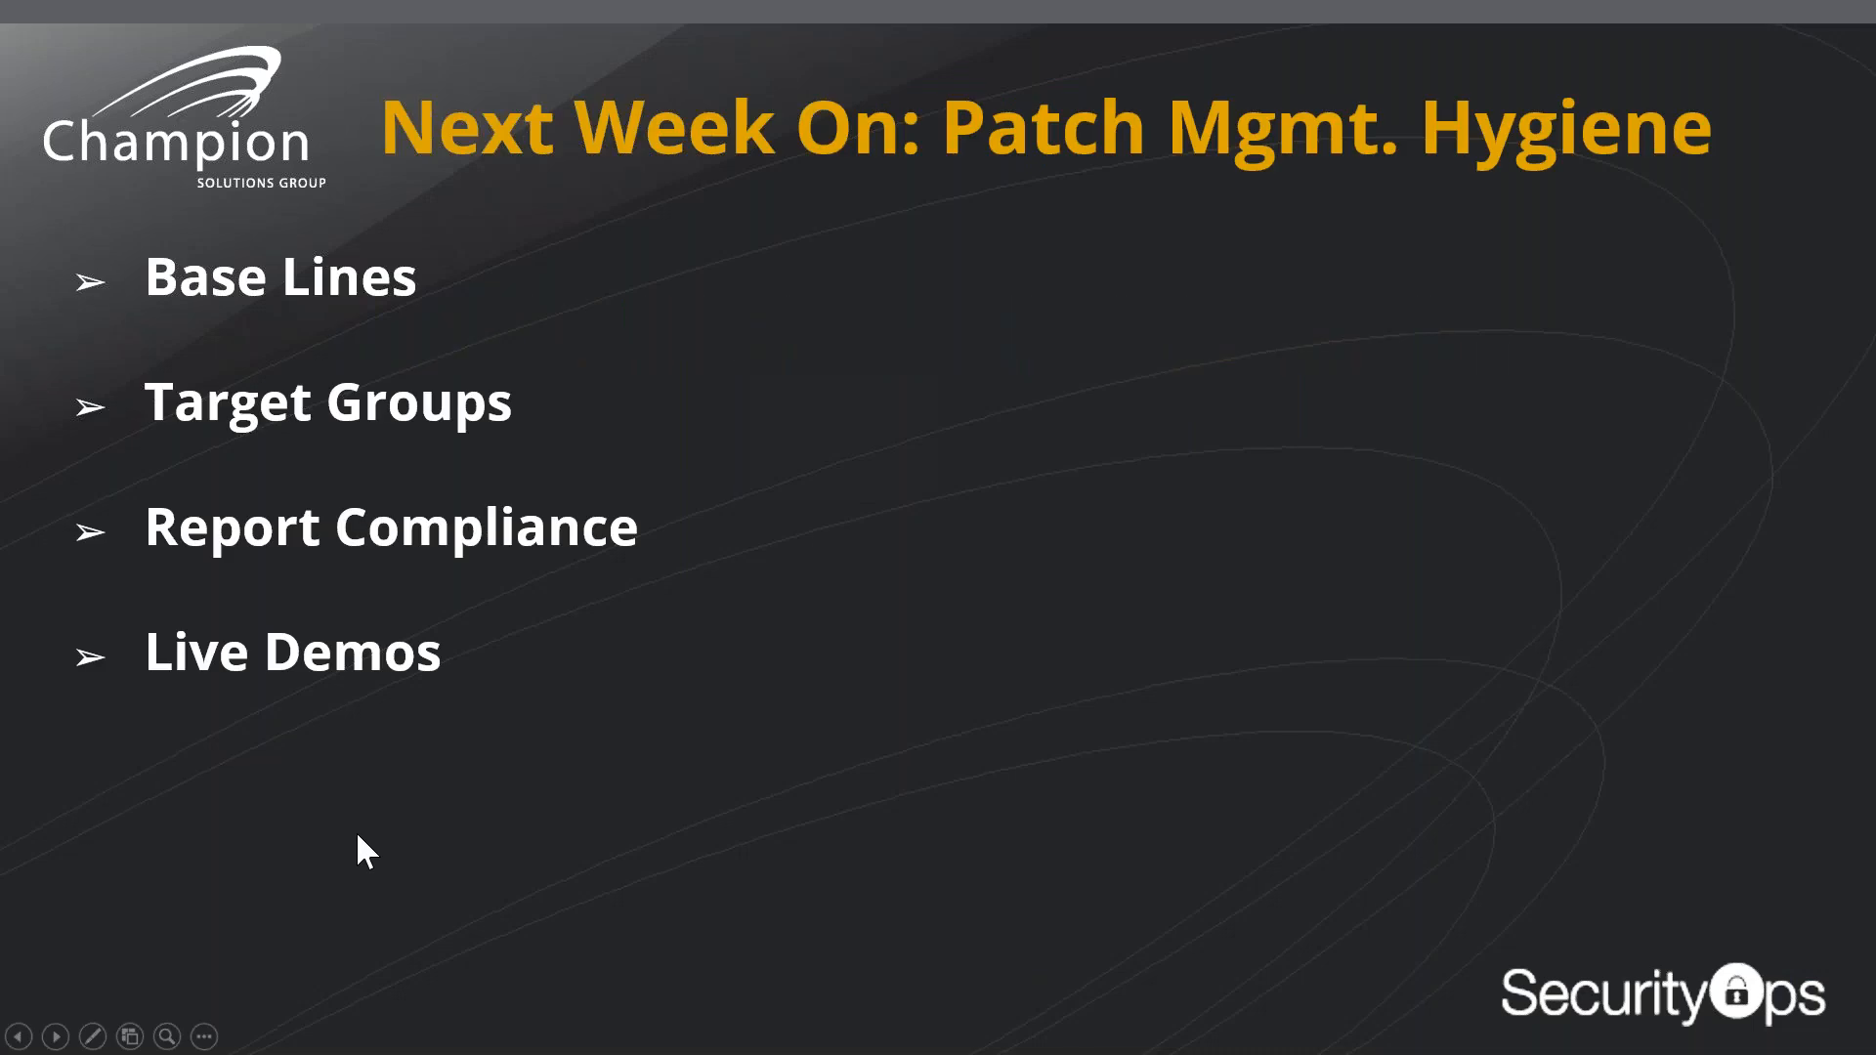